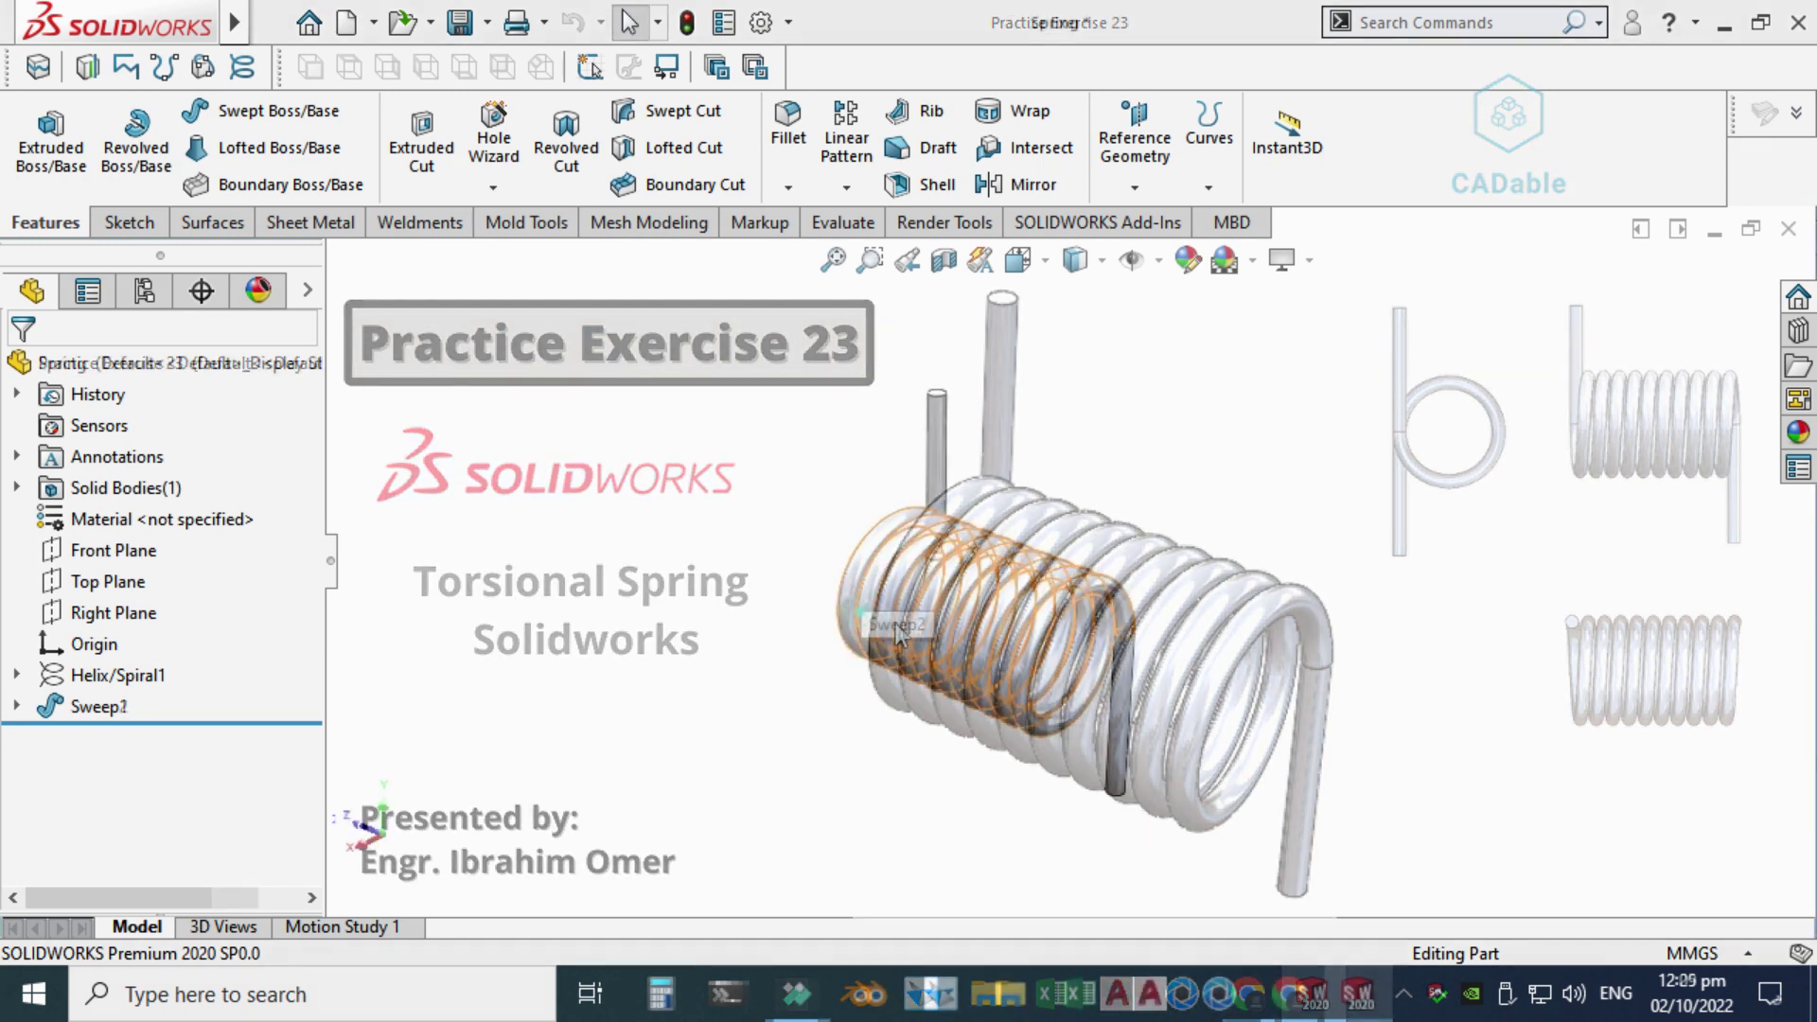
- Orbit the finished spring and browse the torsion spring, spring clamp and door gate examples
middle_click_drag(859, 579, 1207, 566)
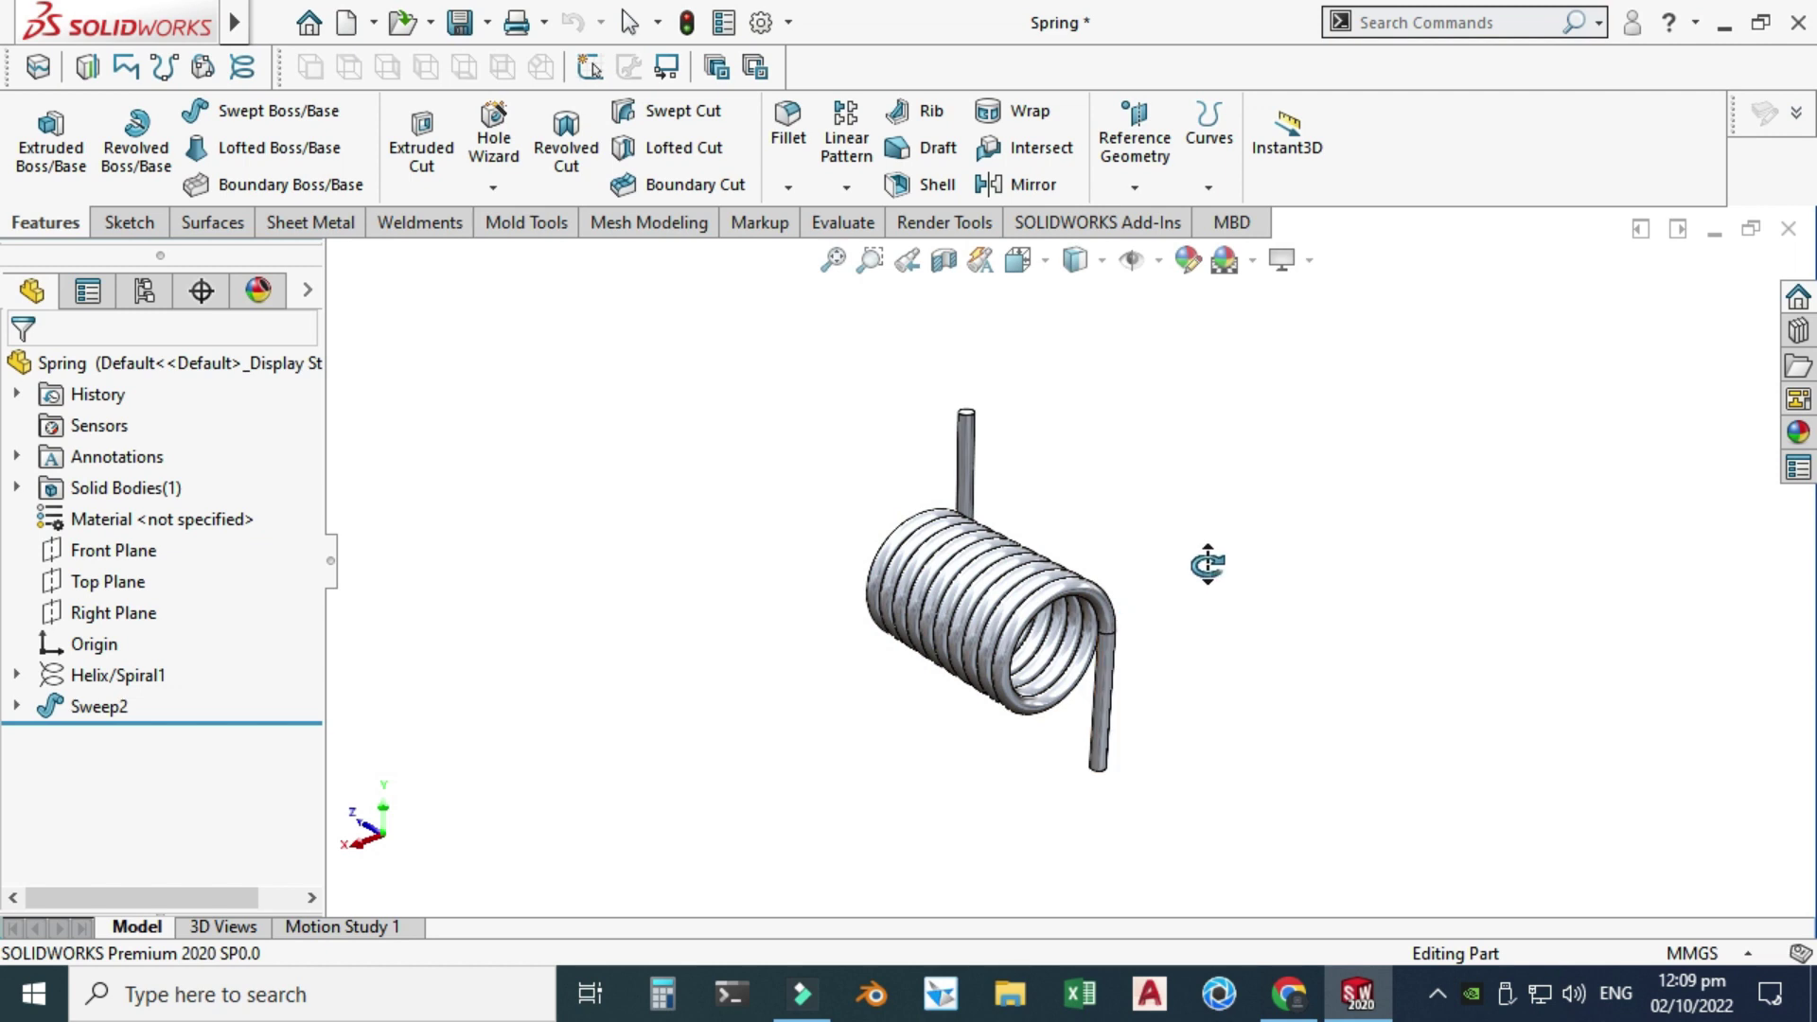
left_click(1303, 1006)
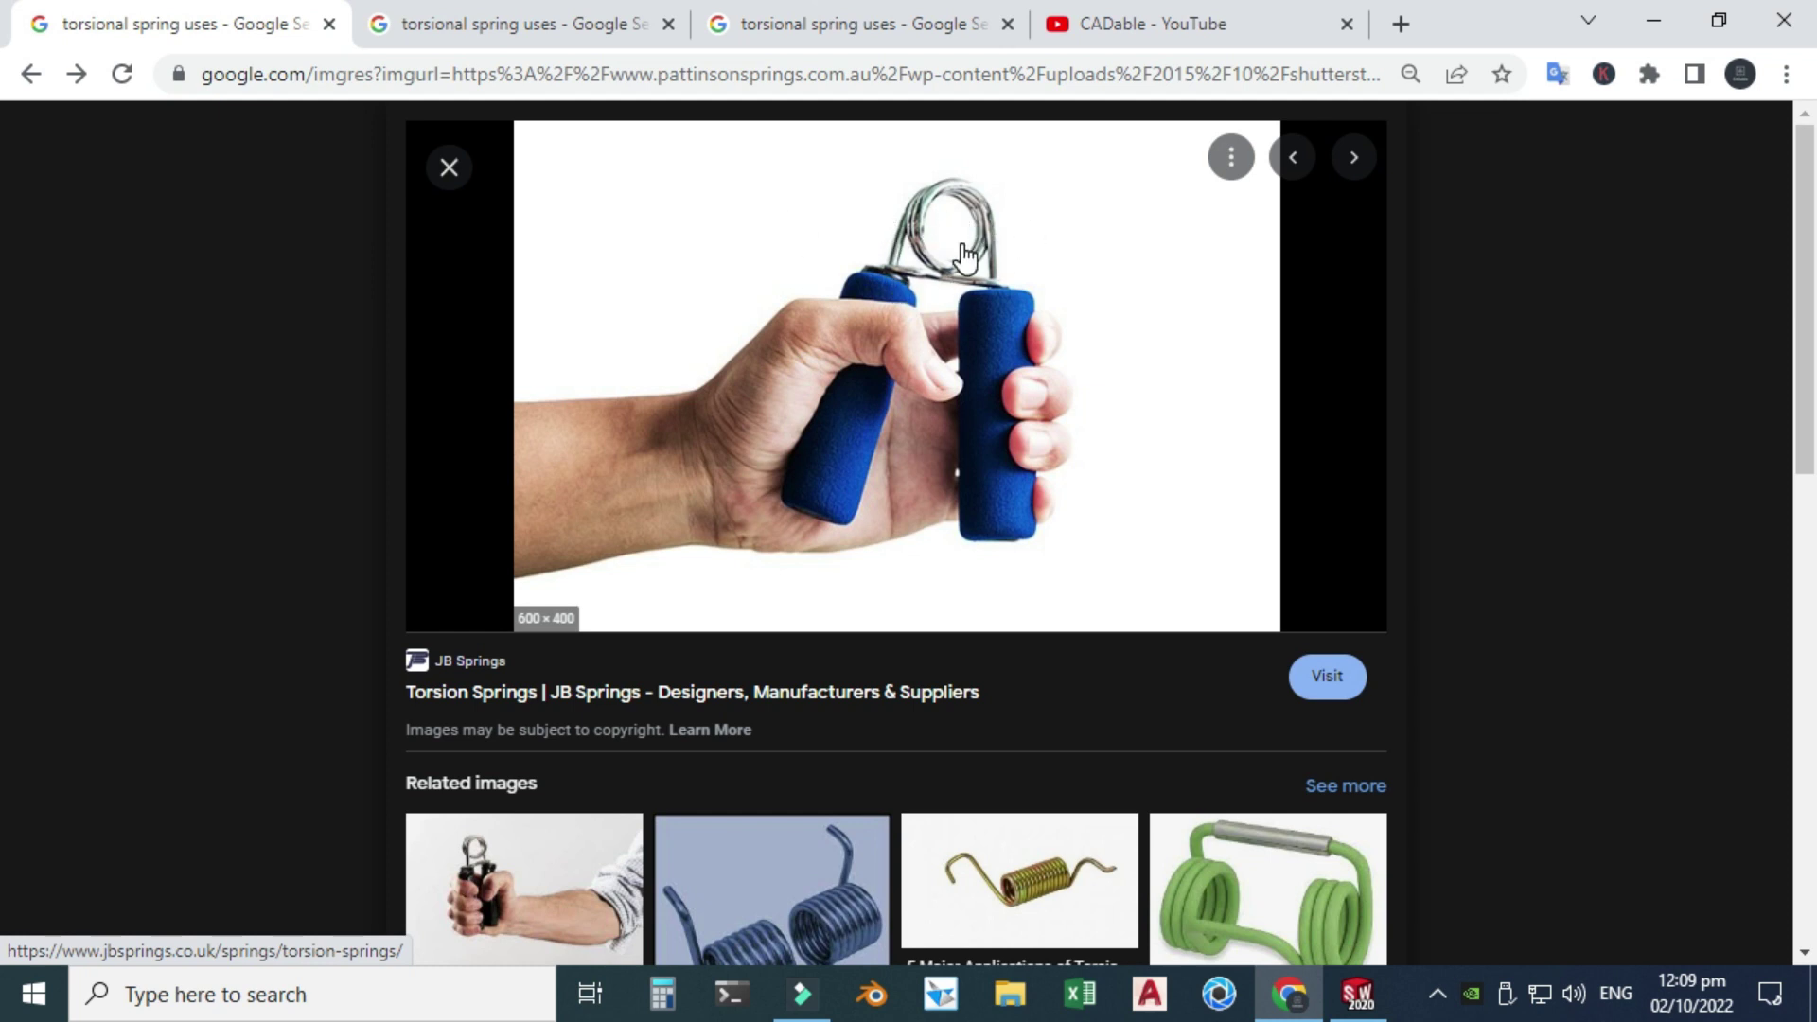
left_click(558, 21)
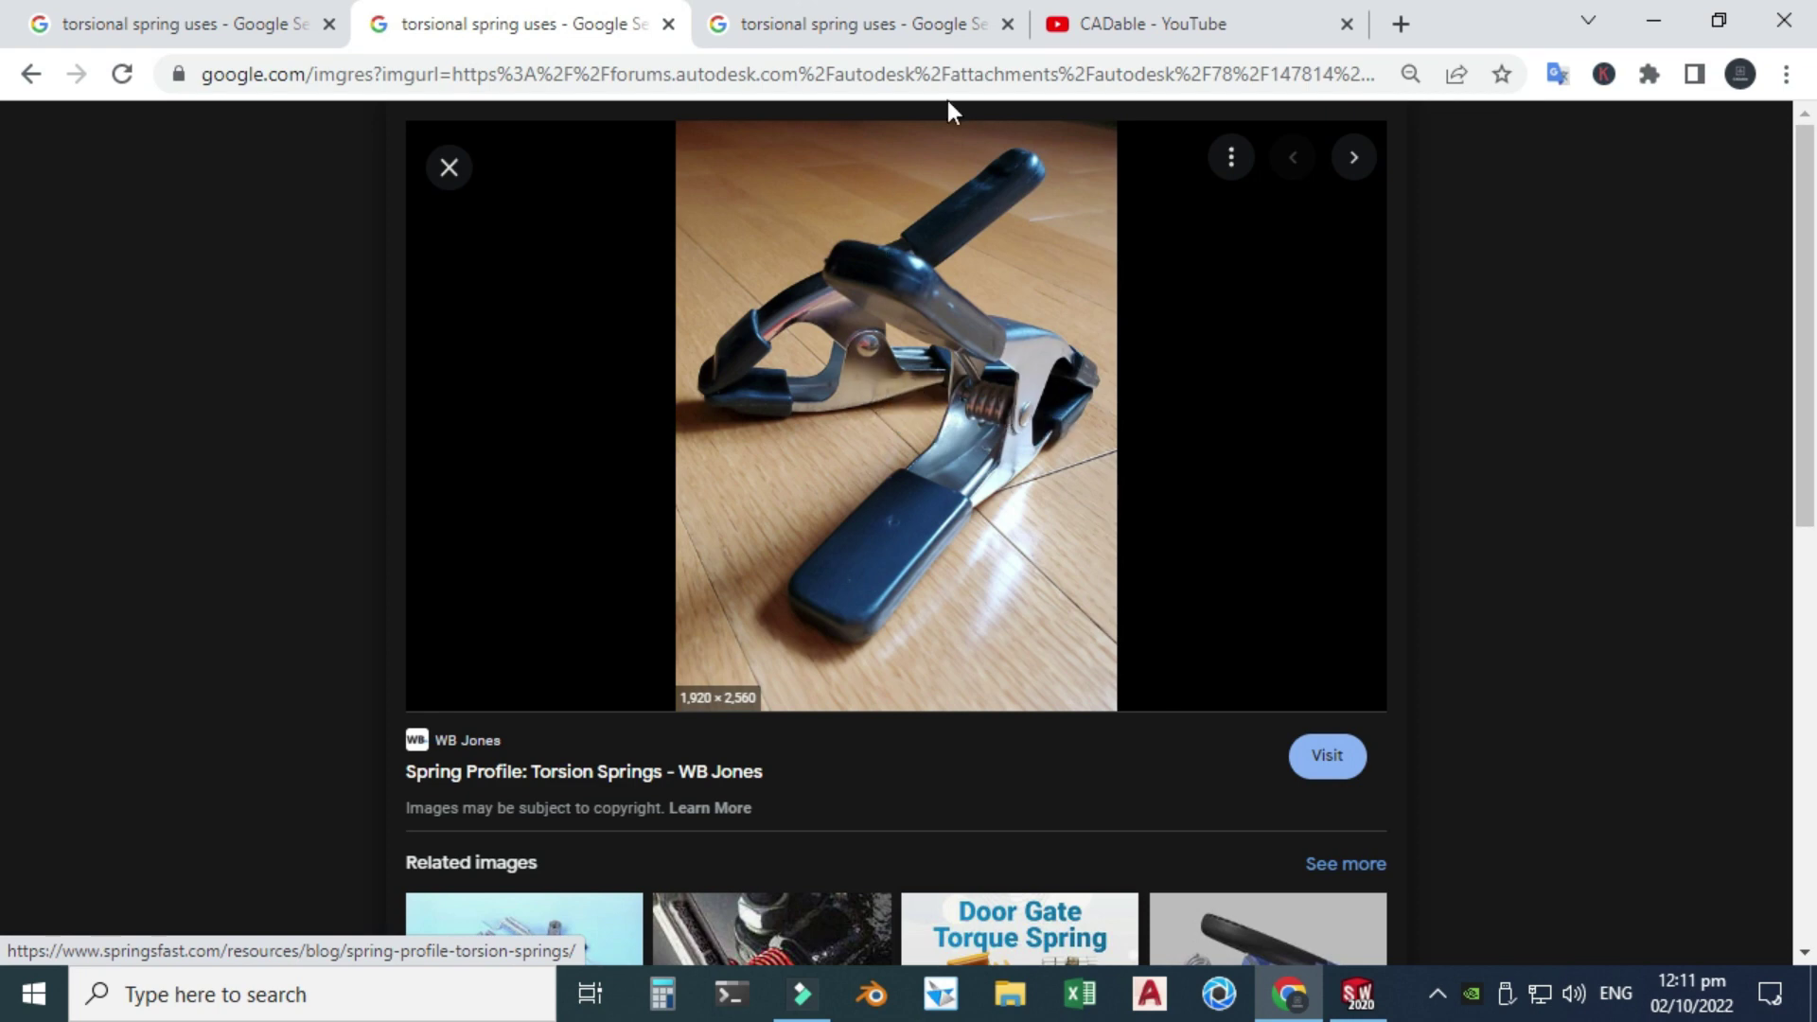
left_click(904, 4)
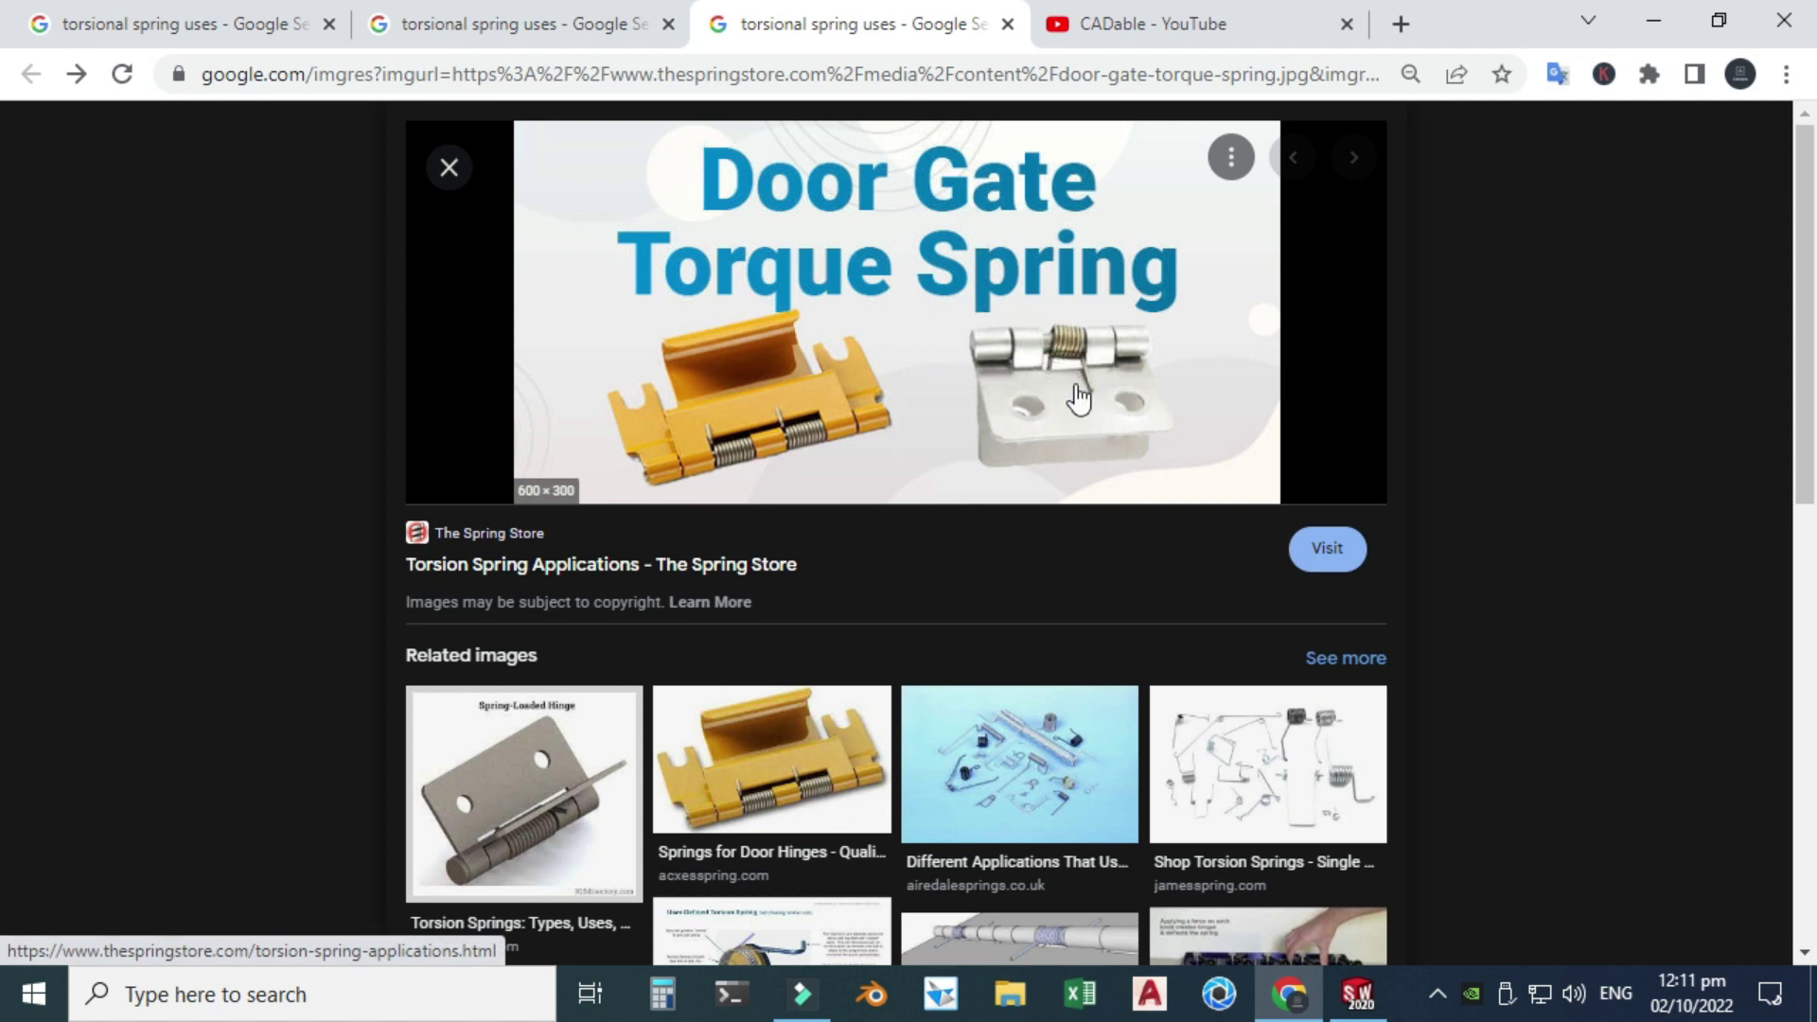
left_click(1656, 21)
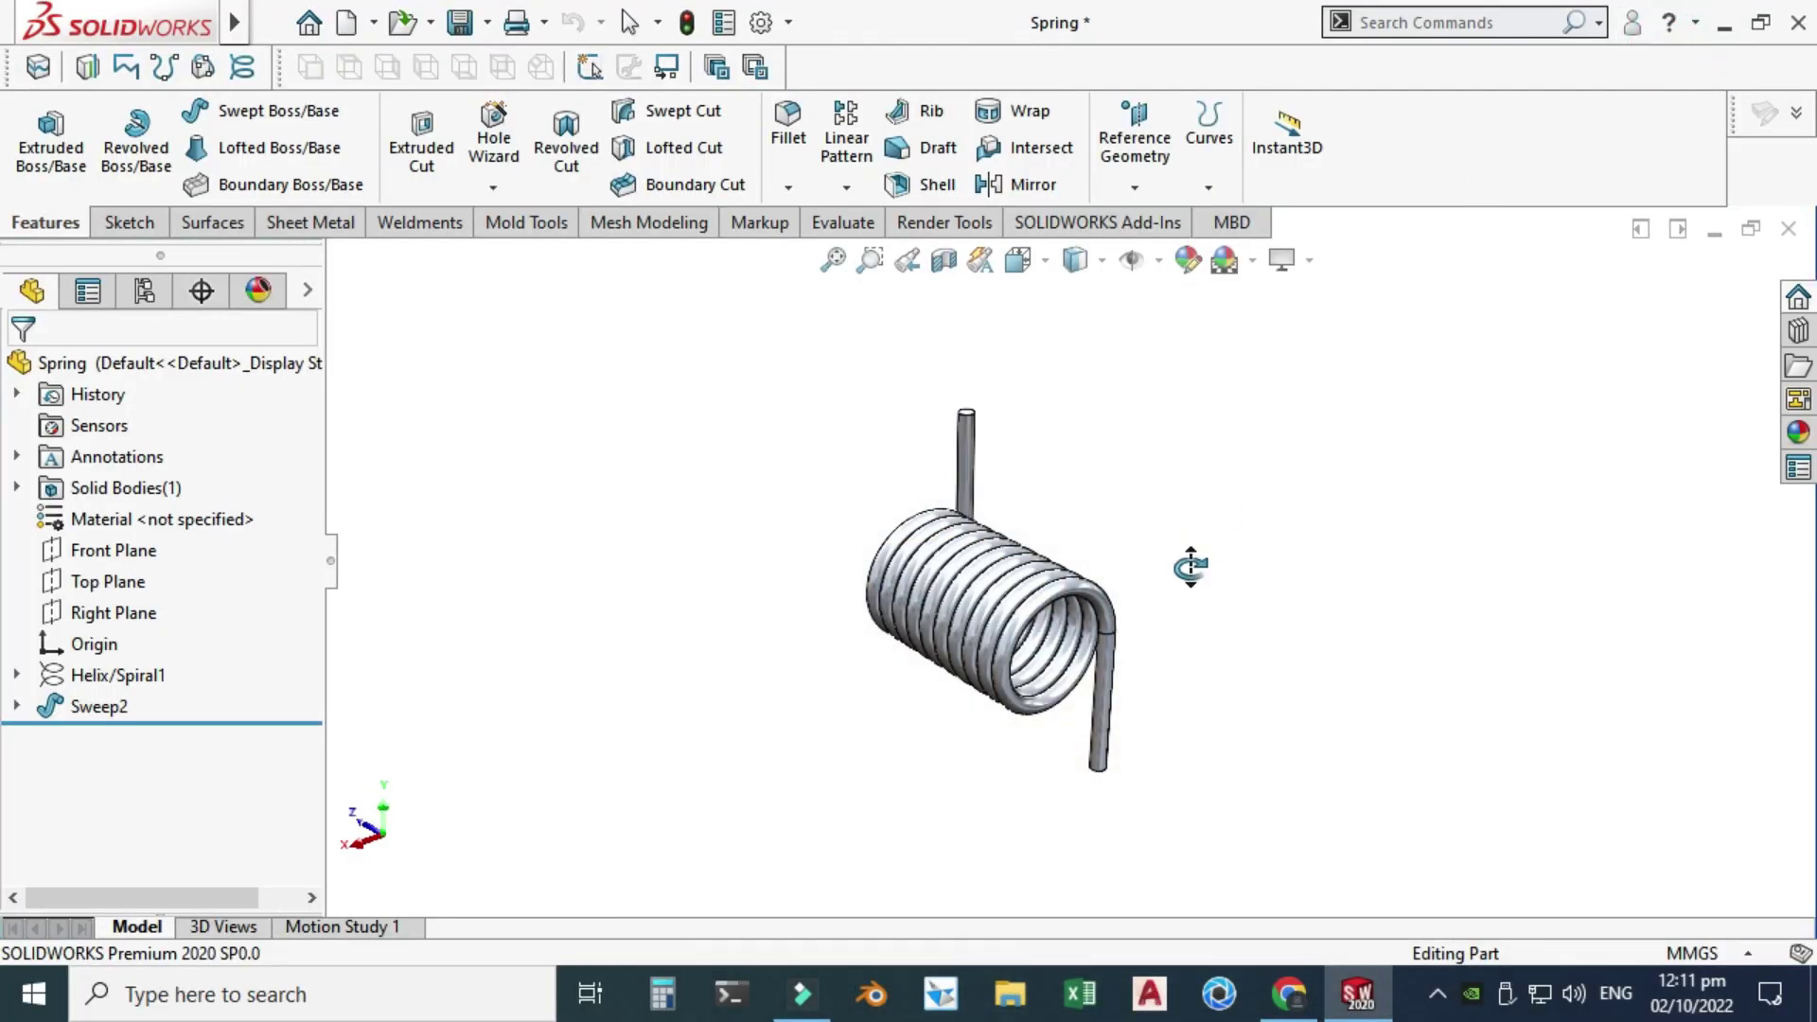
middle_click_drag(1189, 568, 1117, 577)
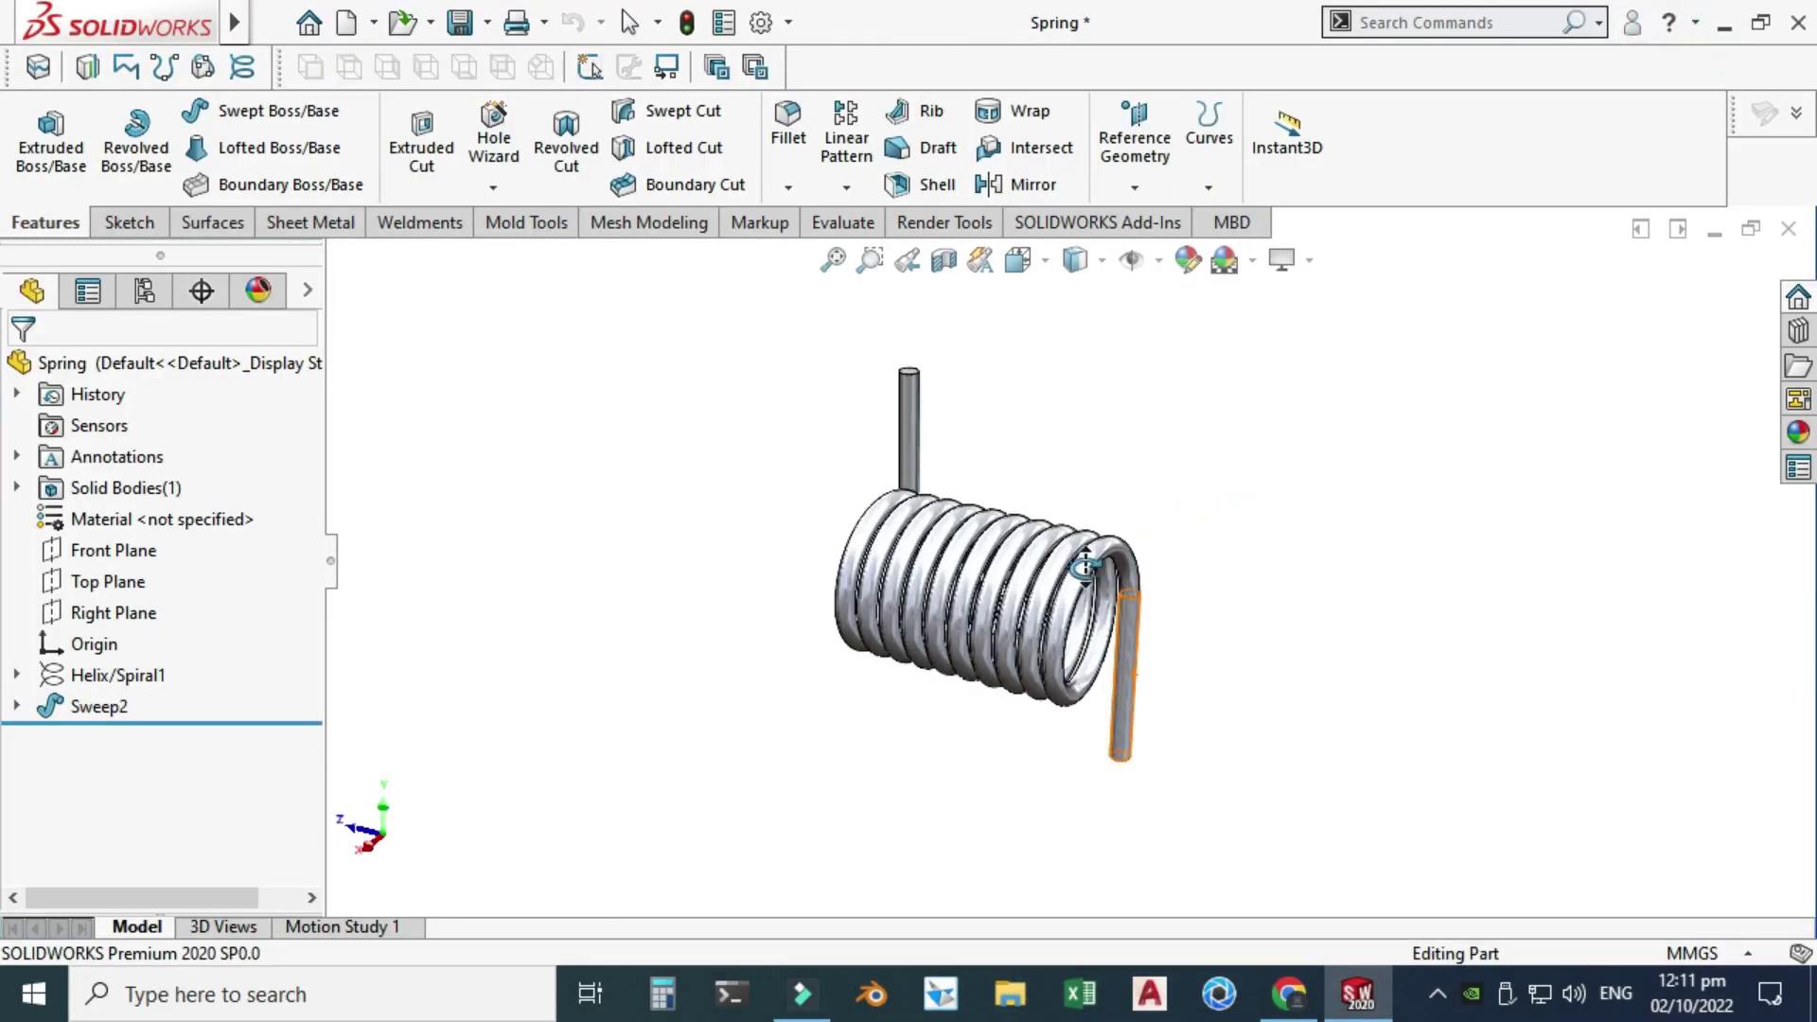
- Create a new blank part from the Part template
left_click(374, 22)
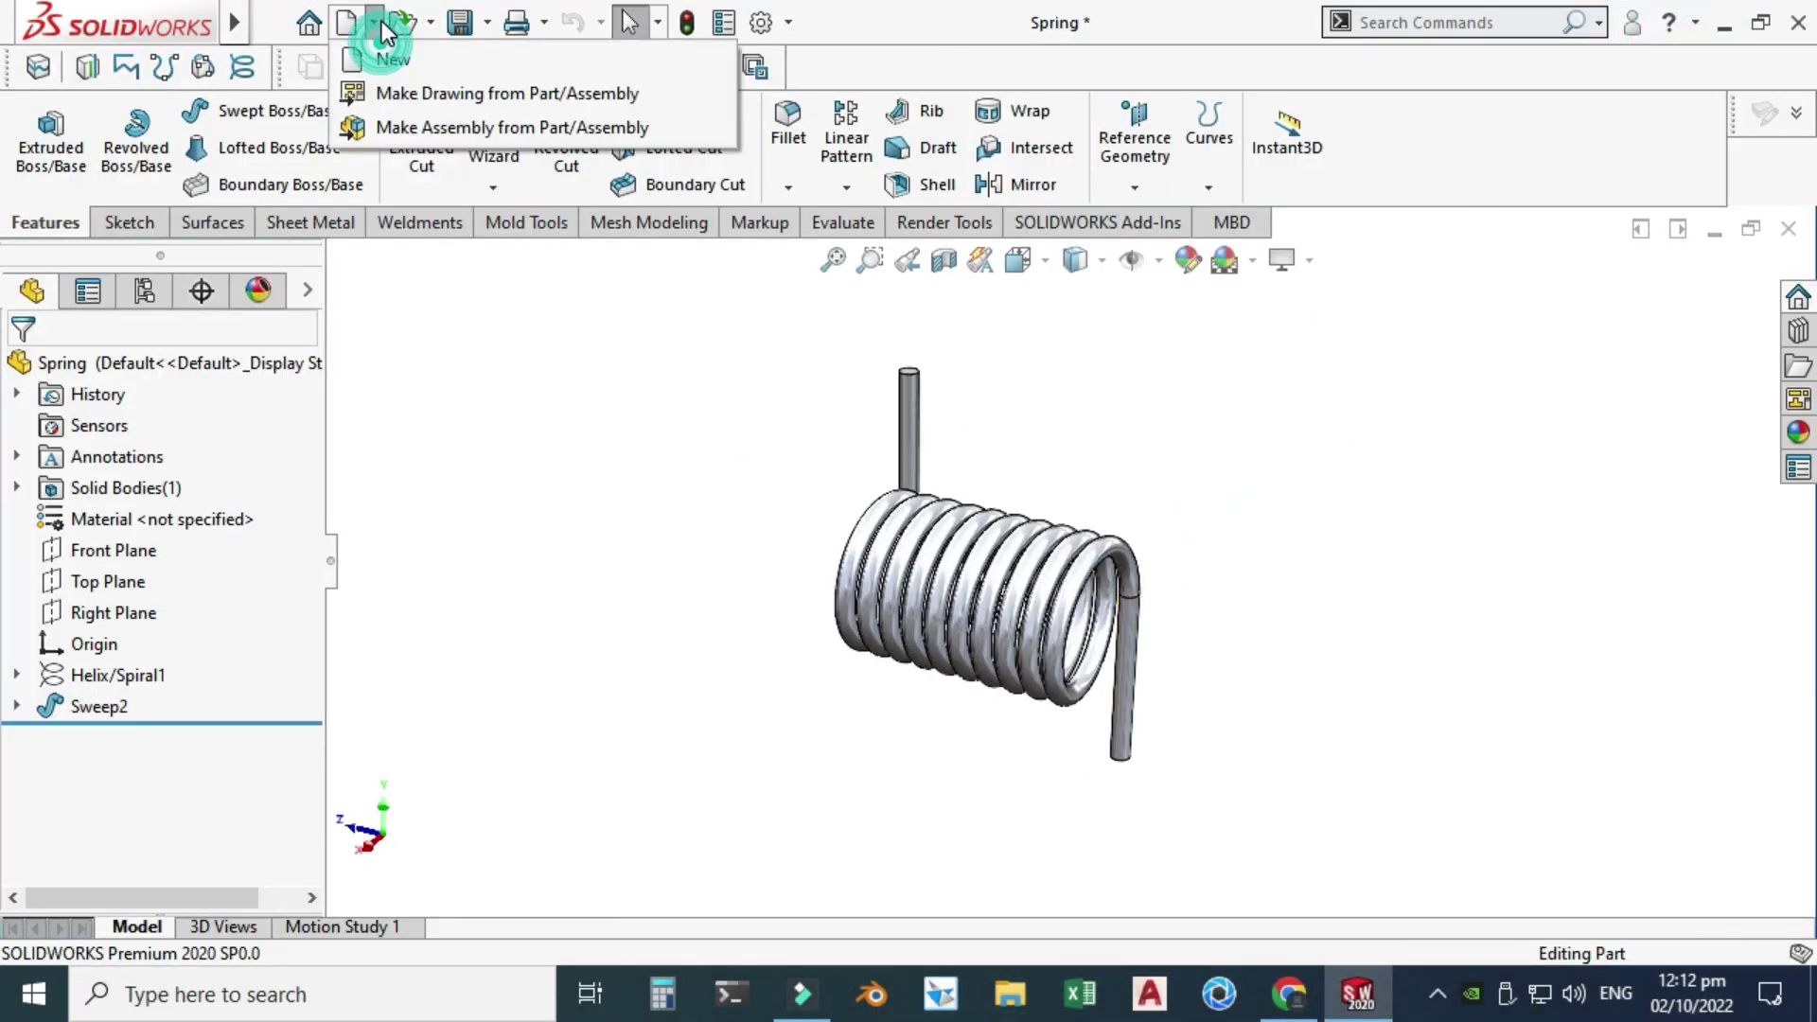
left_click(347, 22)
left_click(144, 215)
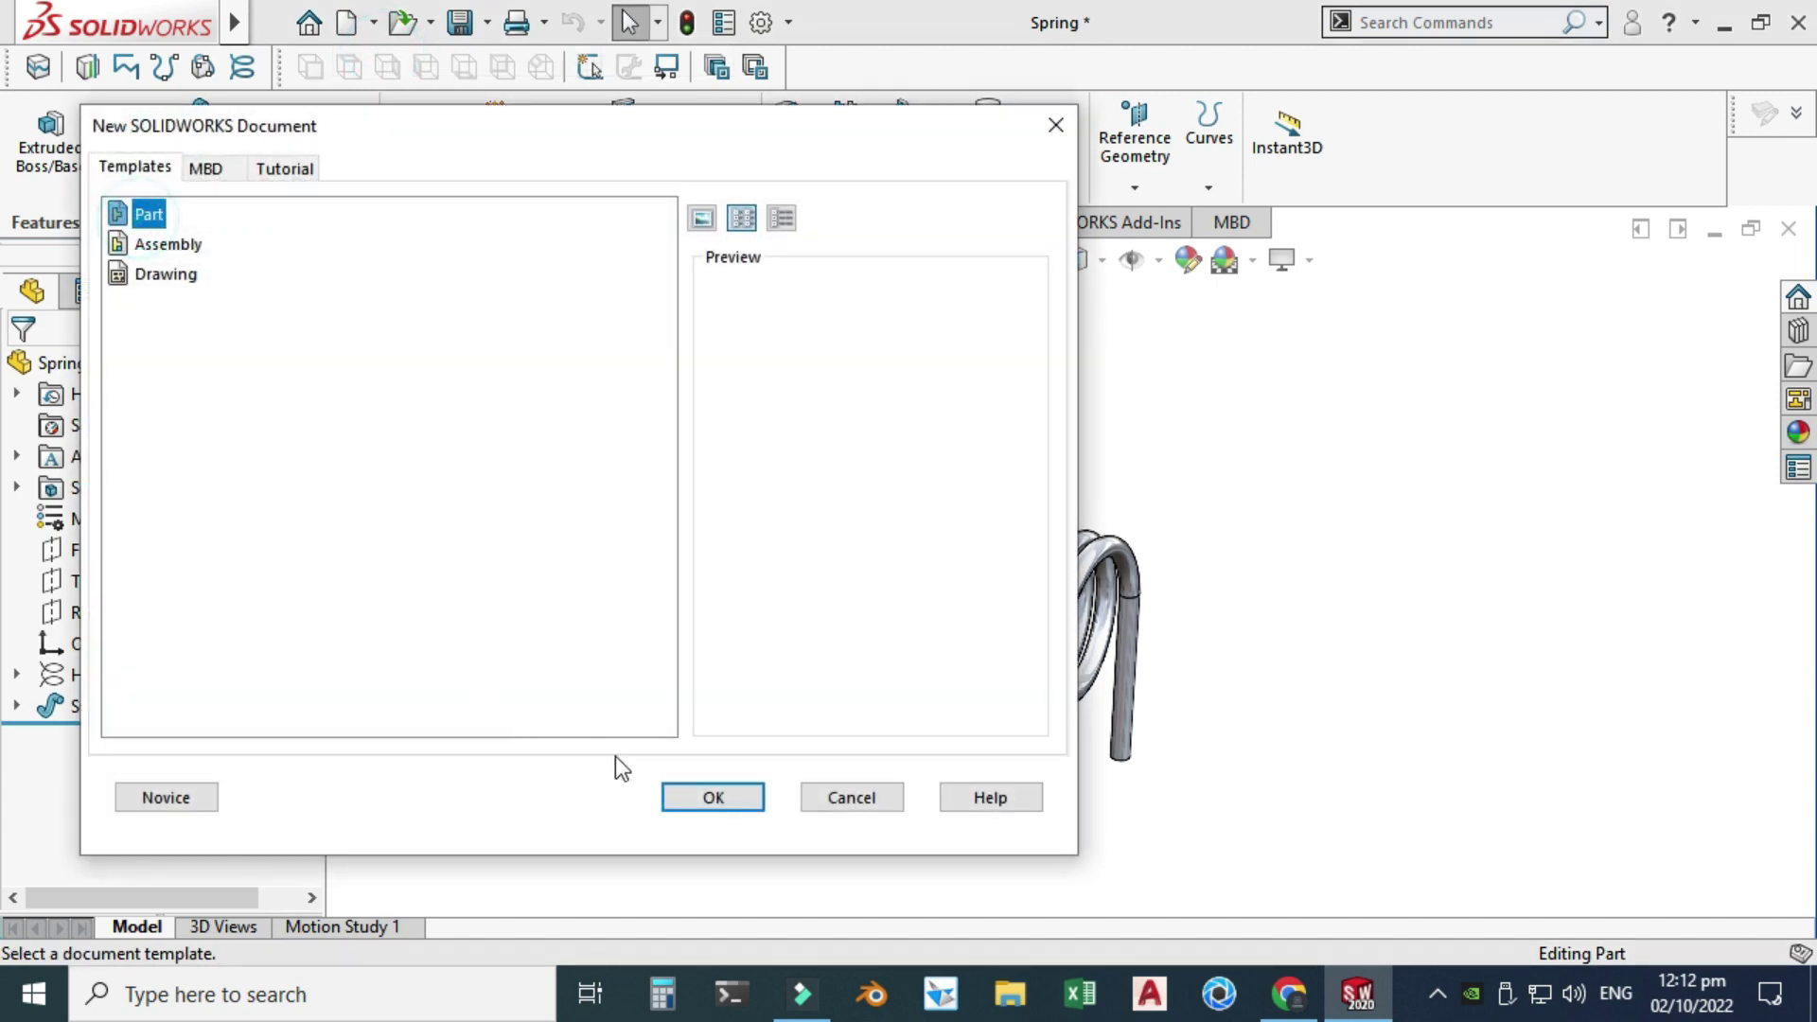
left_click(705, 797)
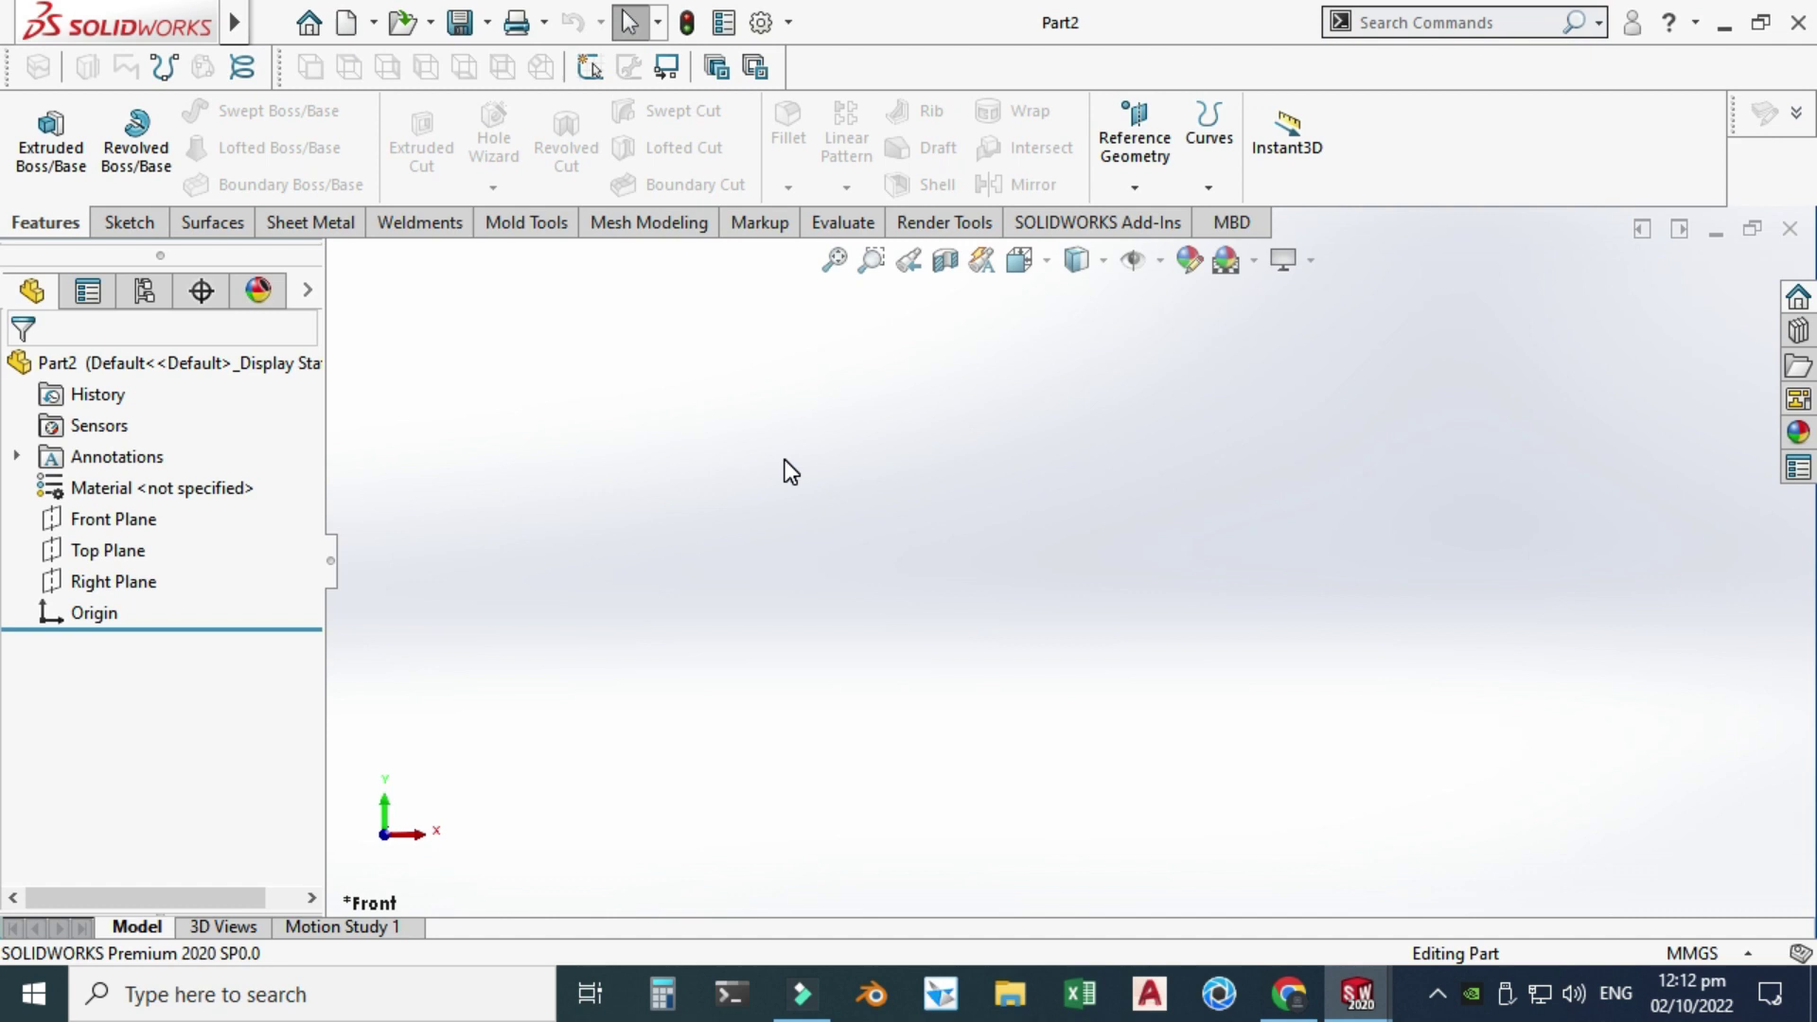
- Apply the Plain White scene, leave the unit system unchanged, and select the Front Plane
left_click(1255, 265)
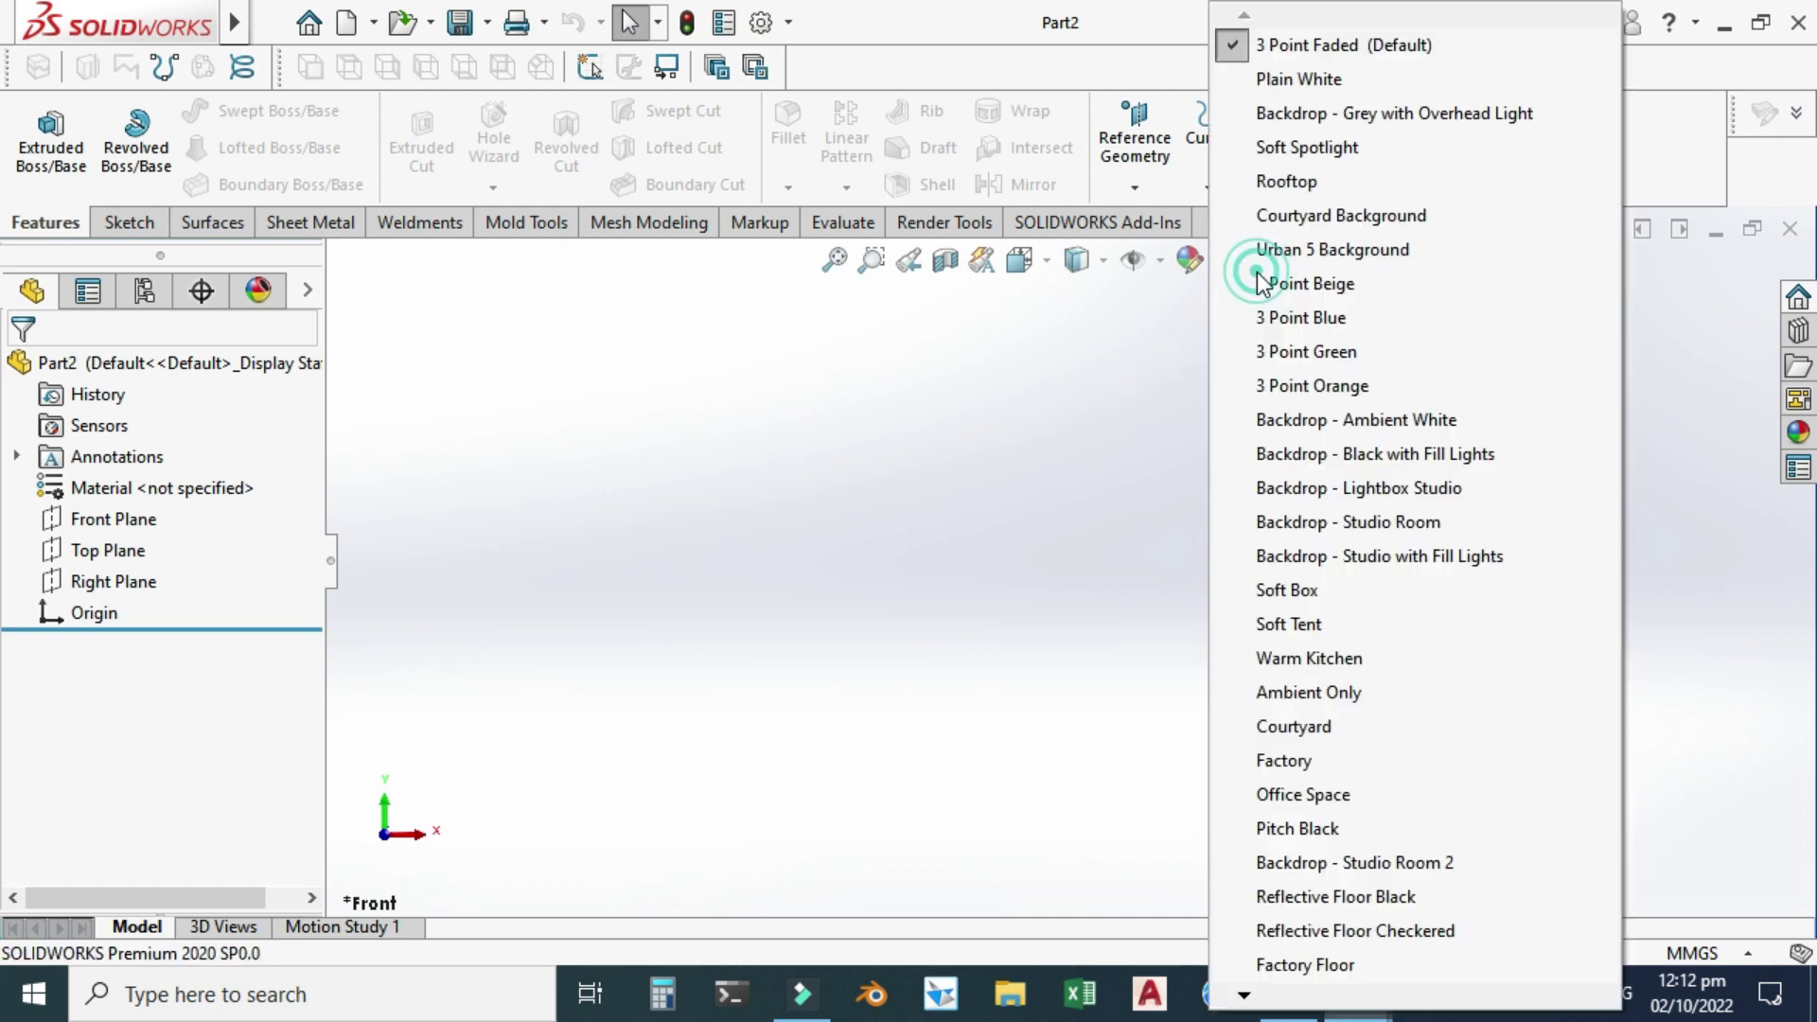
left_click(1310, 81)
left_click(1688, 950)
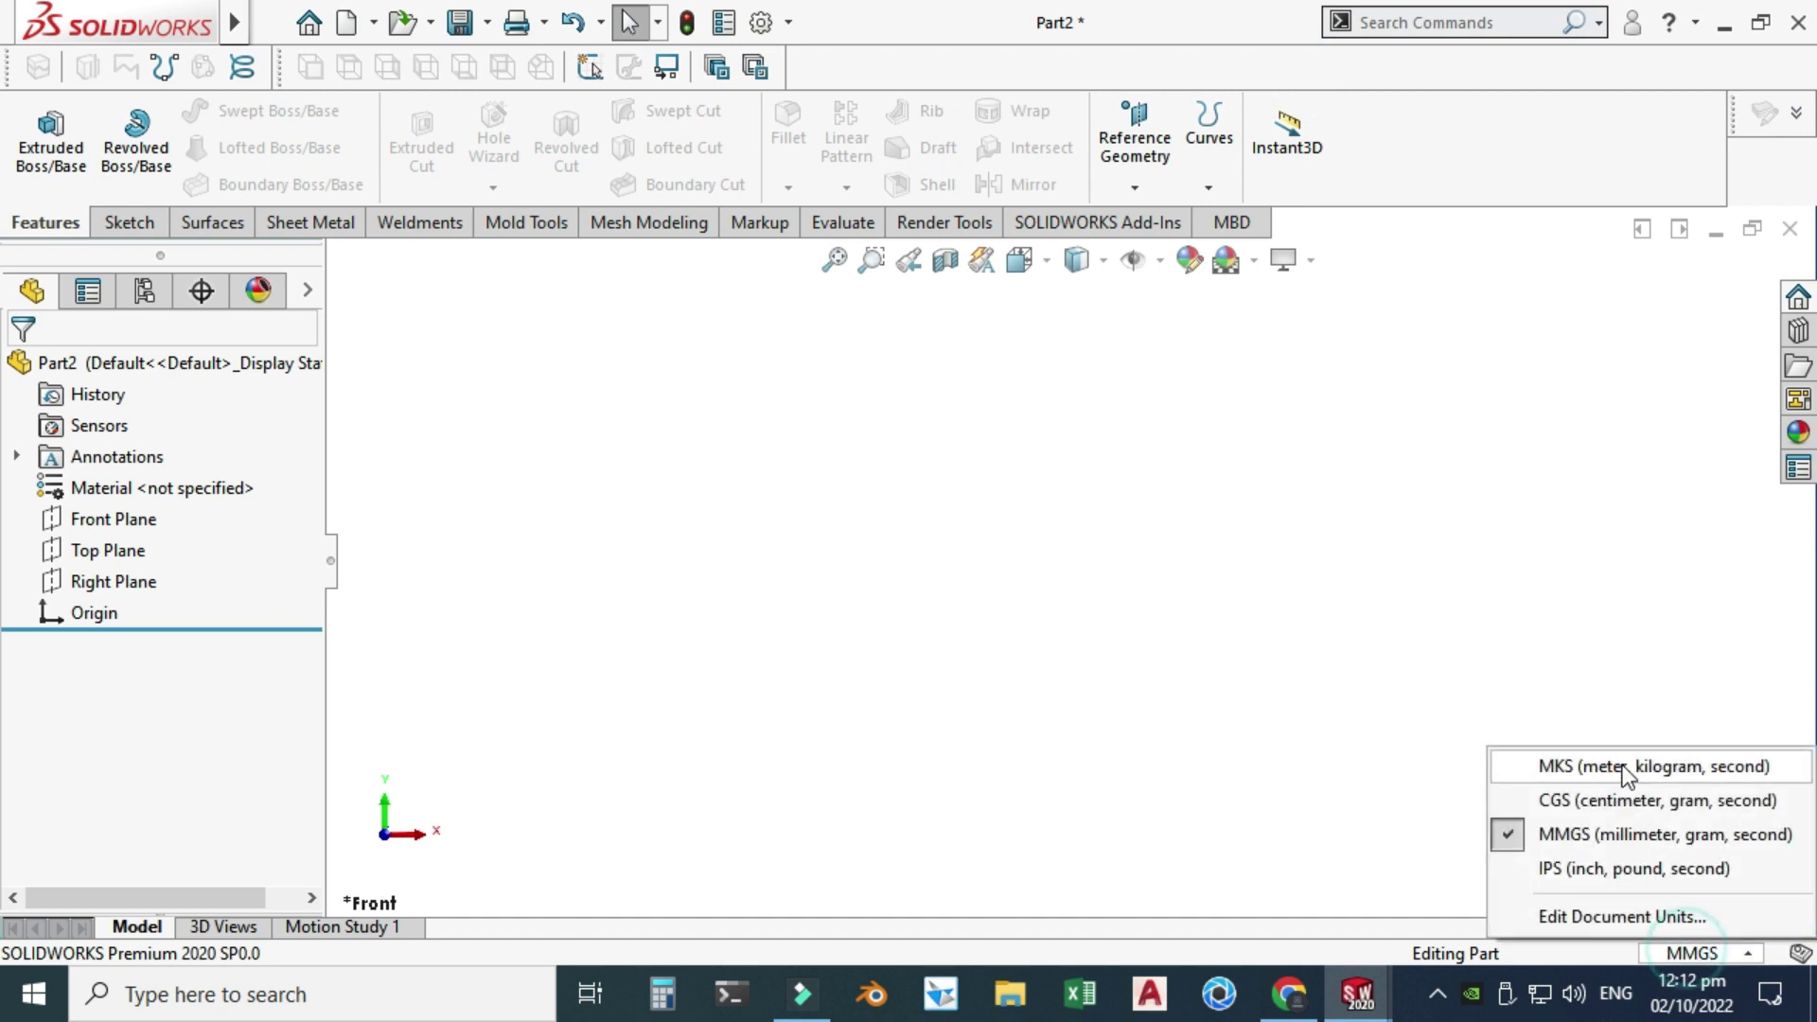
left_click(1542, 581)
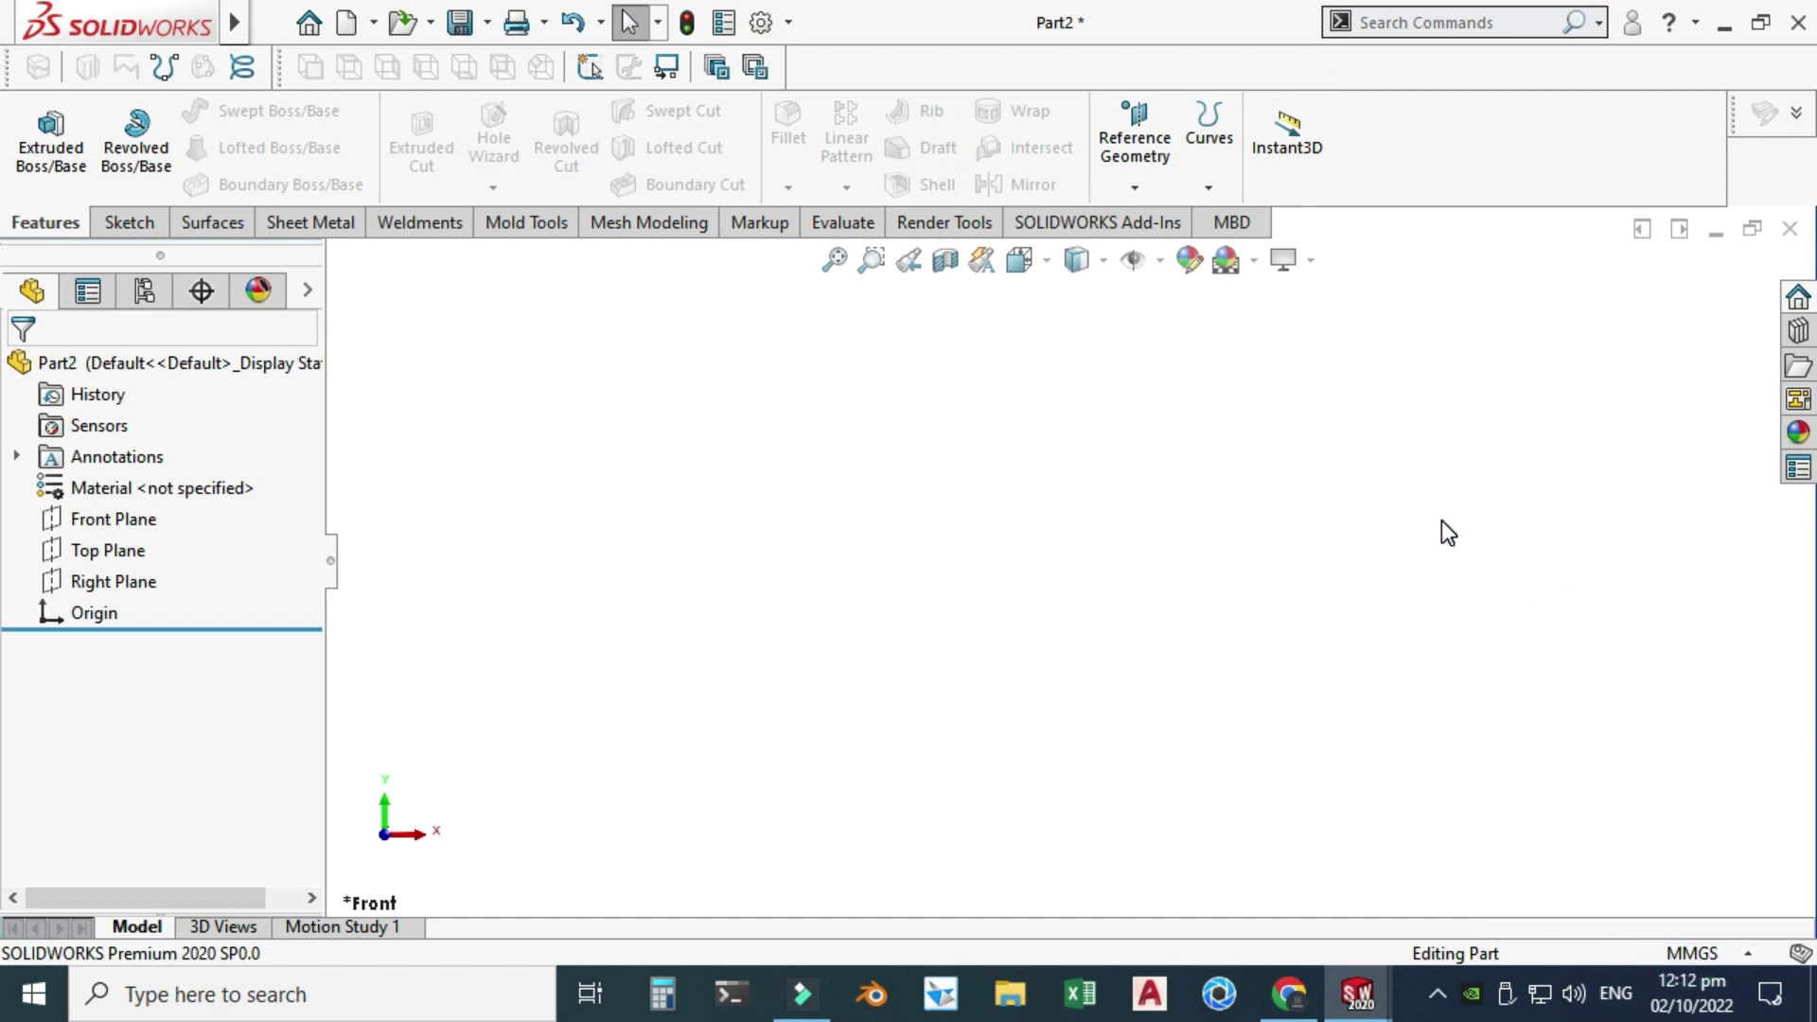
left_click(101, 523)
- Start a sketch on the Front Plane and draw a circle centred on the origin
left_click(121, 482)
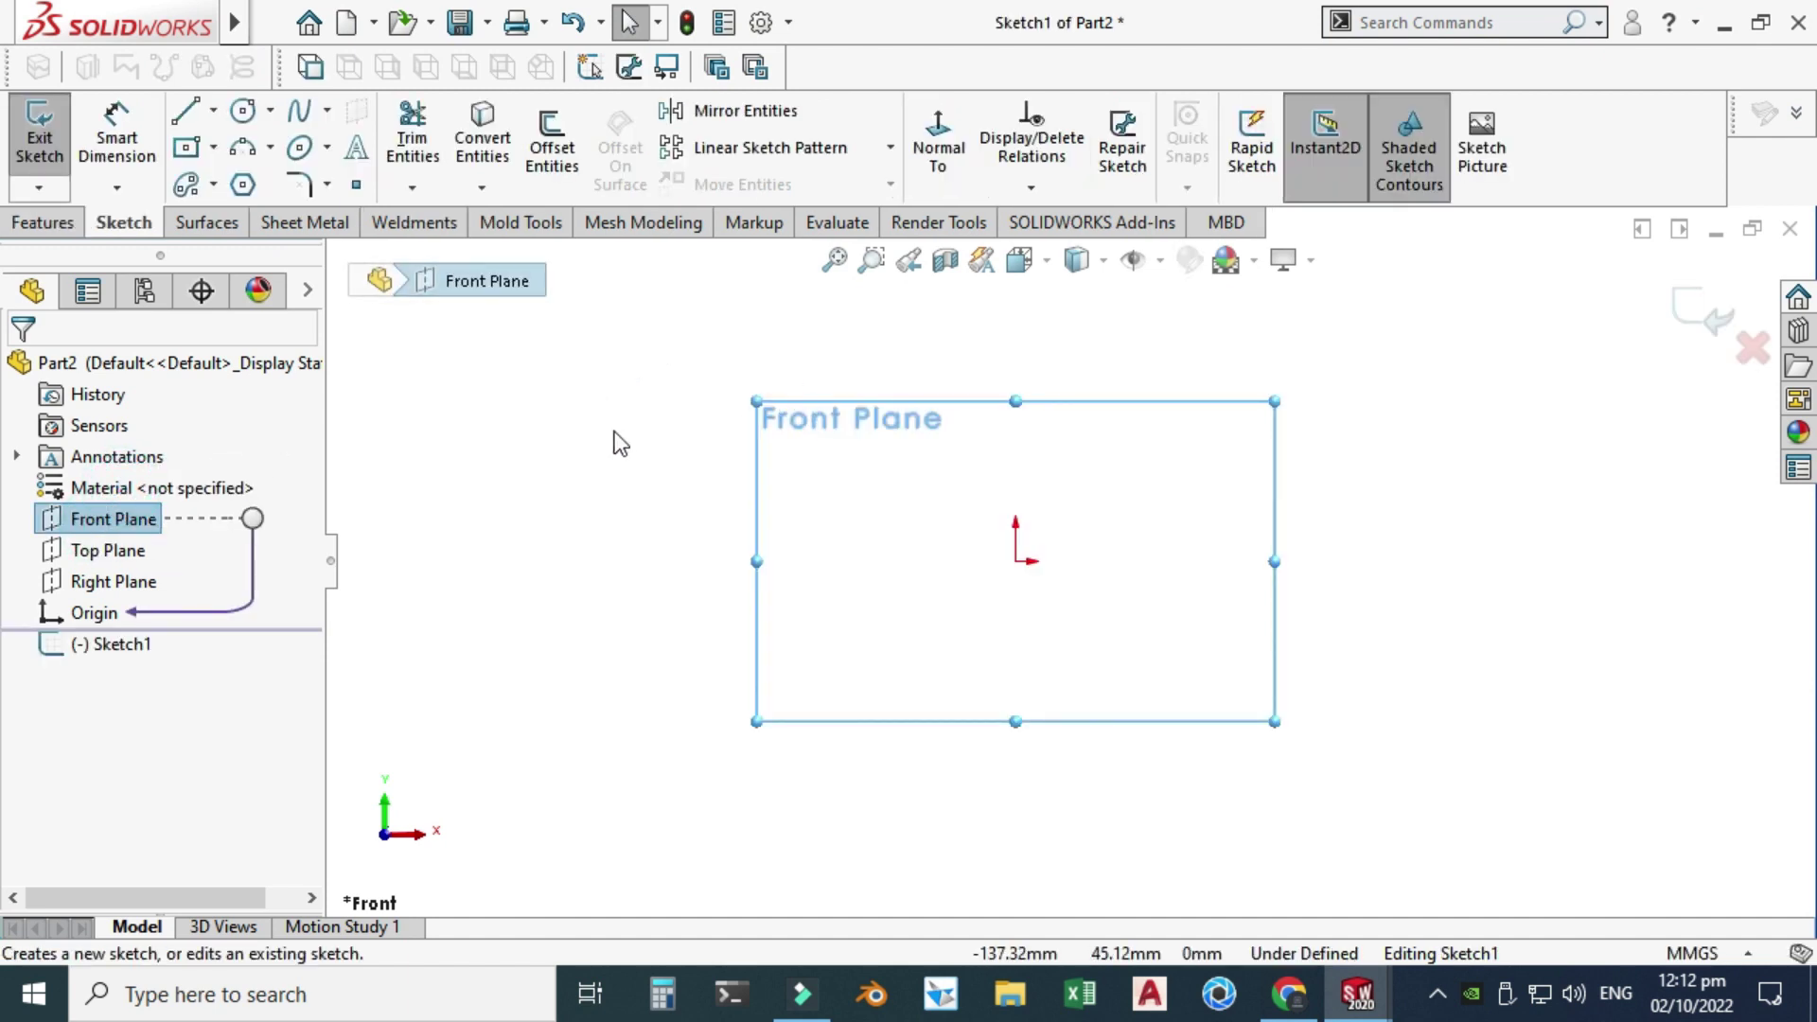
left_click(580, 574)
left_click(243, 118)
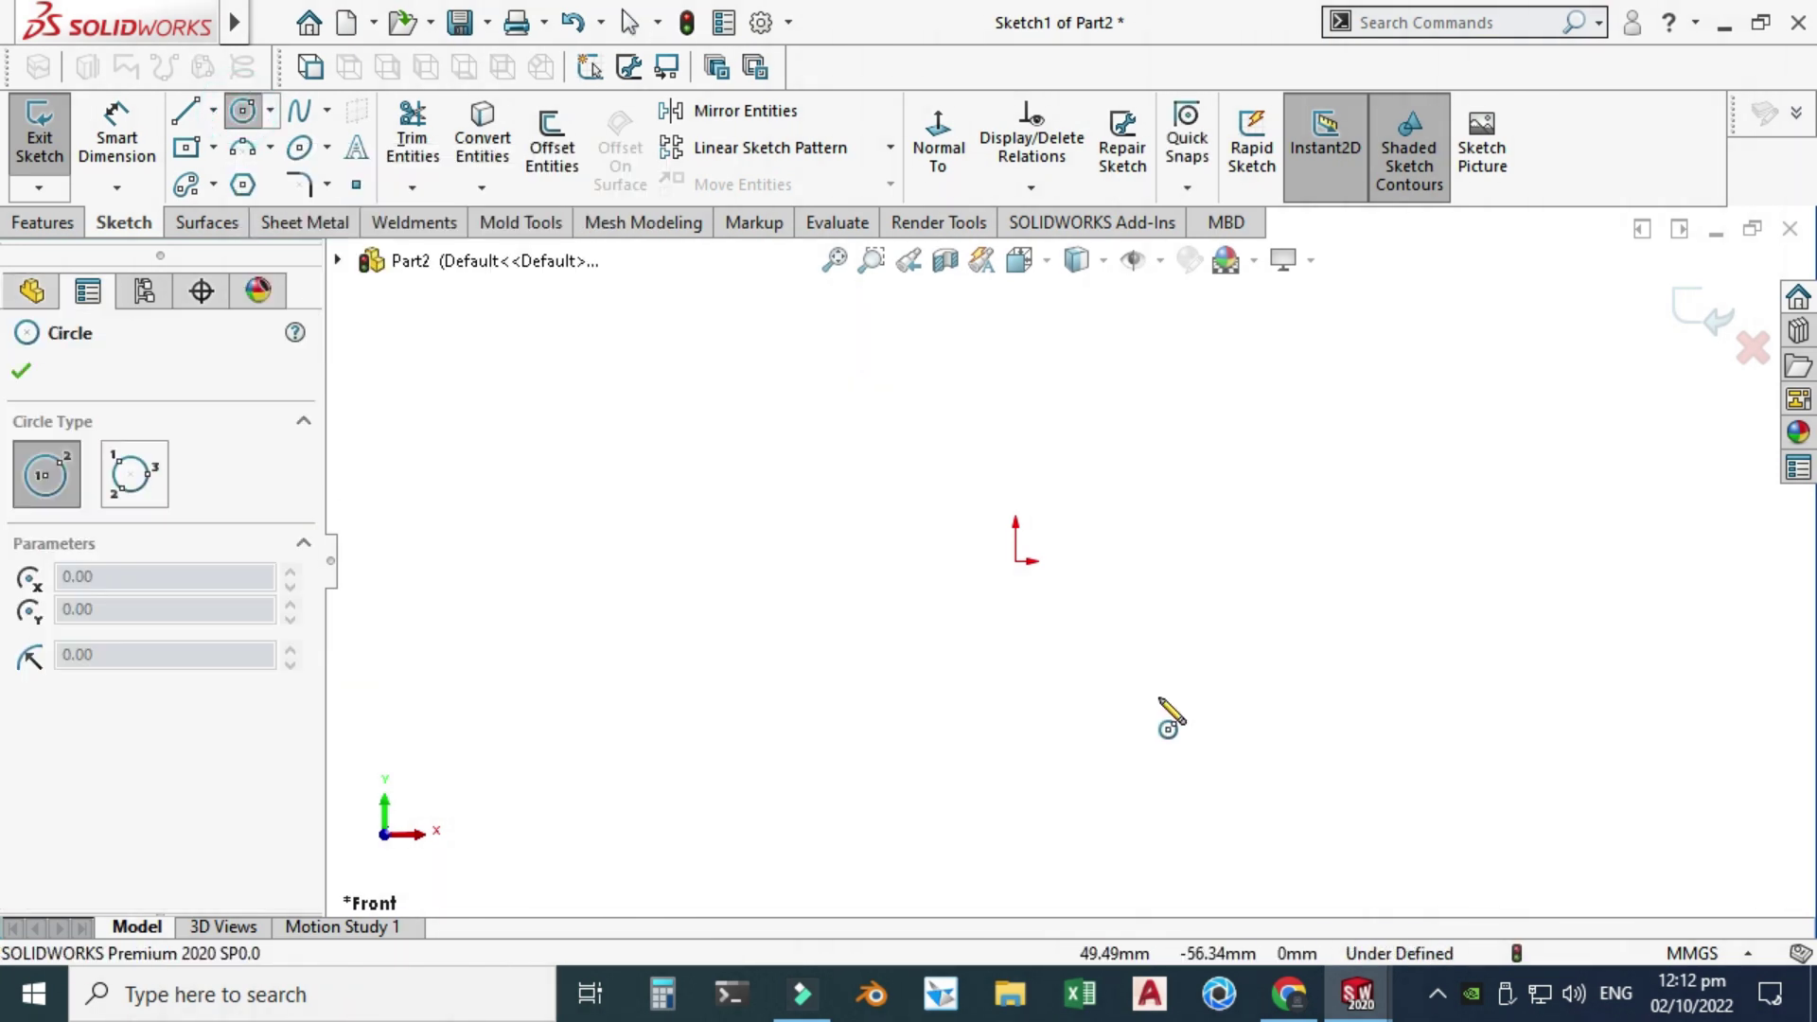
left_click_drag(1015, 561, 1076, 681)
key("Escape")
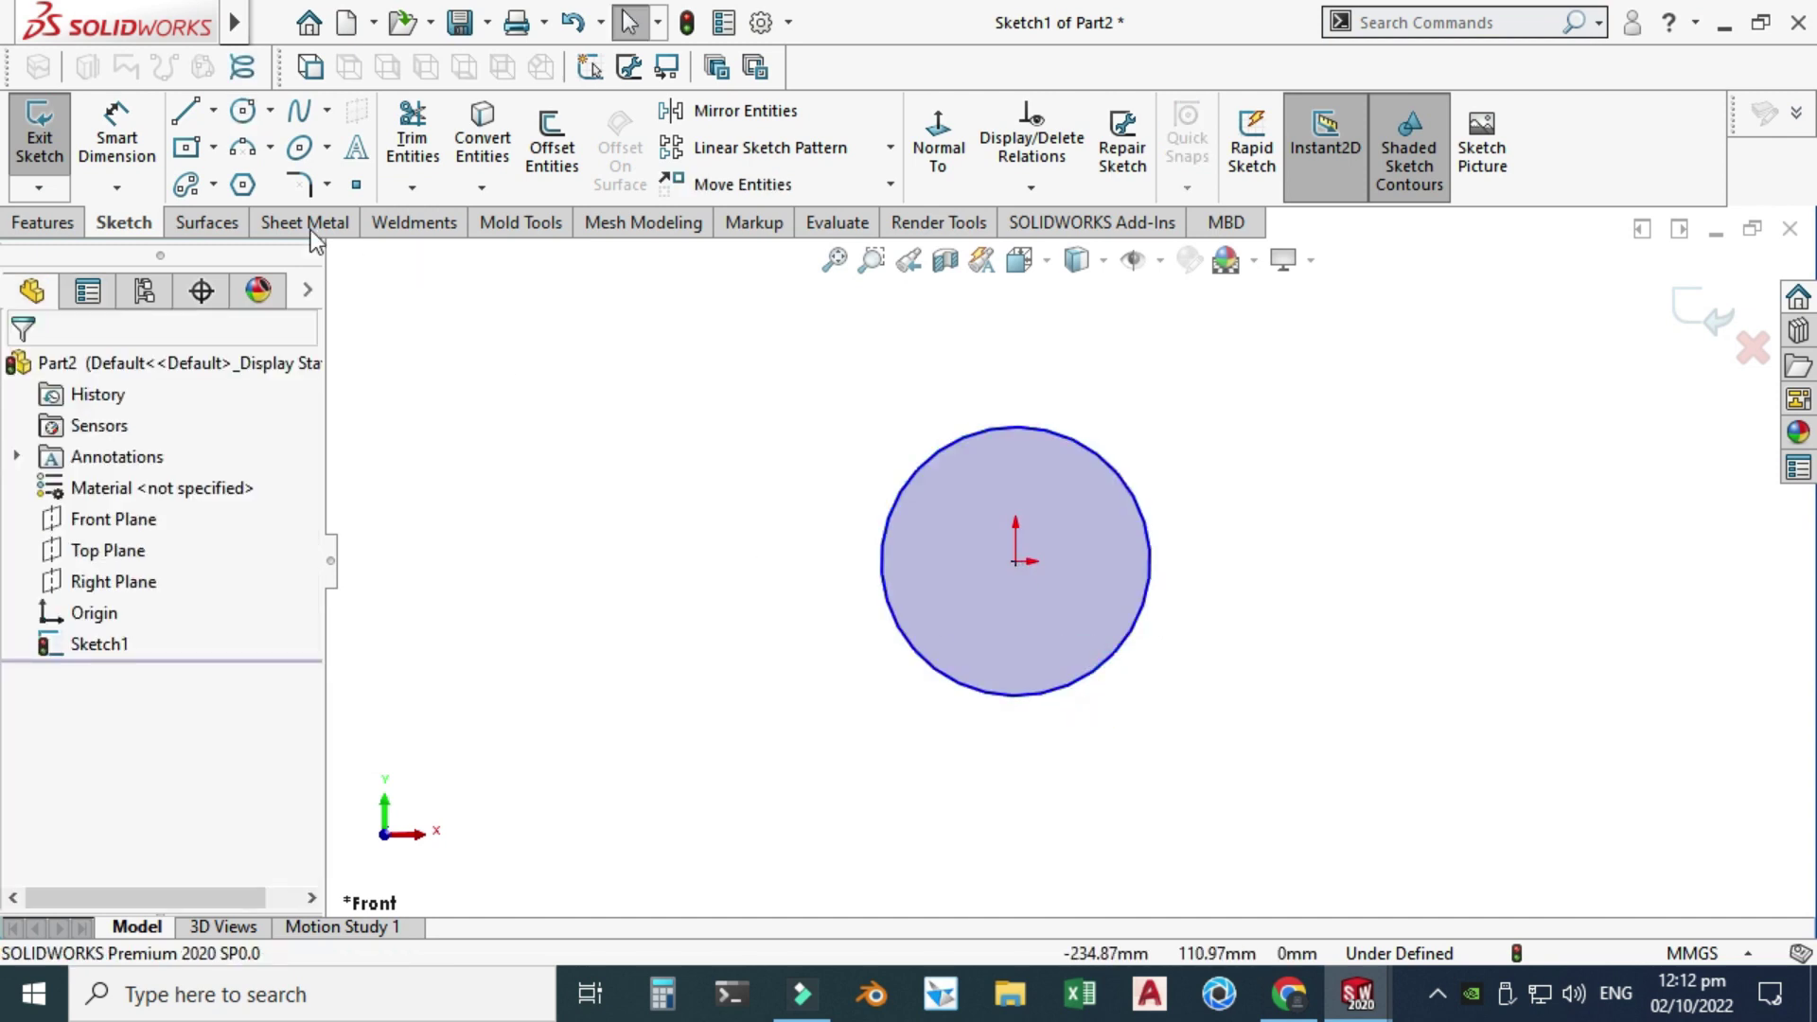
- Dimension the circle to a 60 mm diameter and exit the sketch
key("d")
left_click(1075, 678)
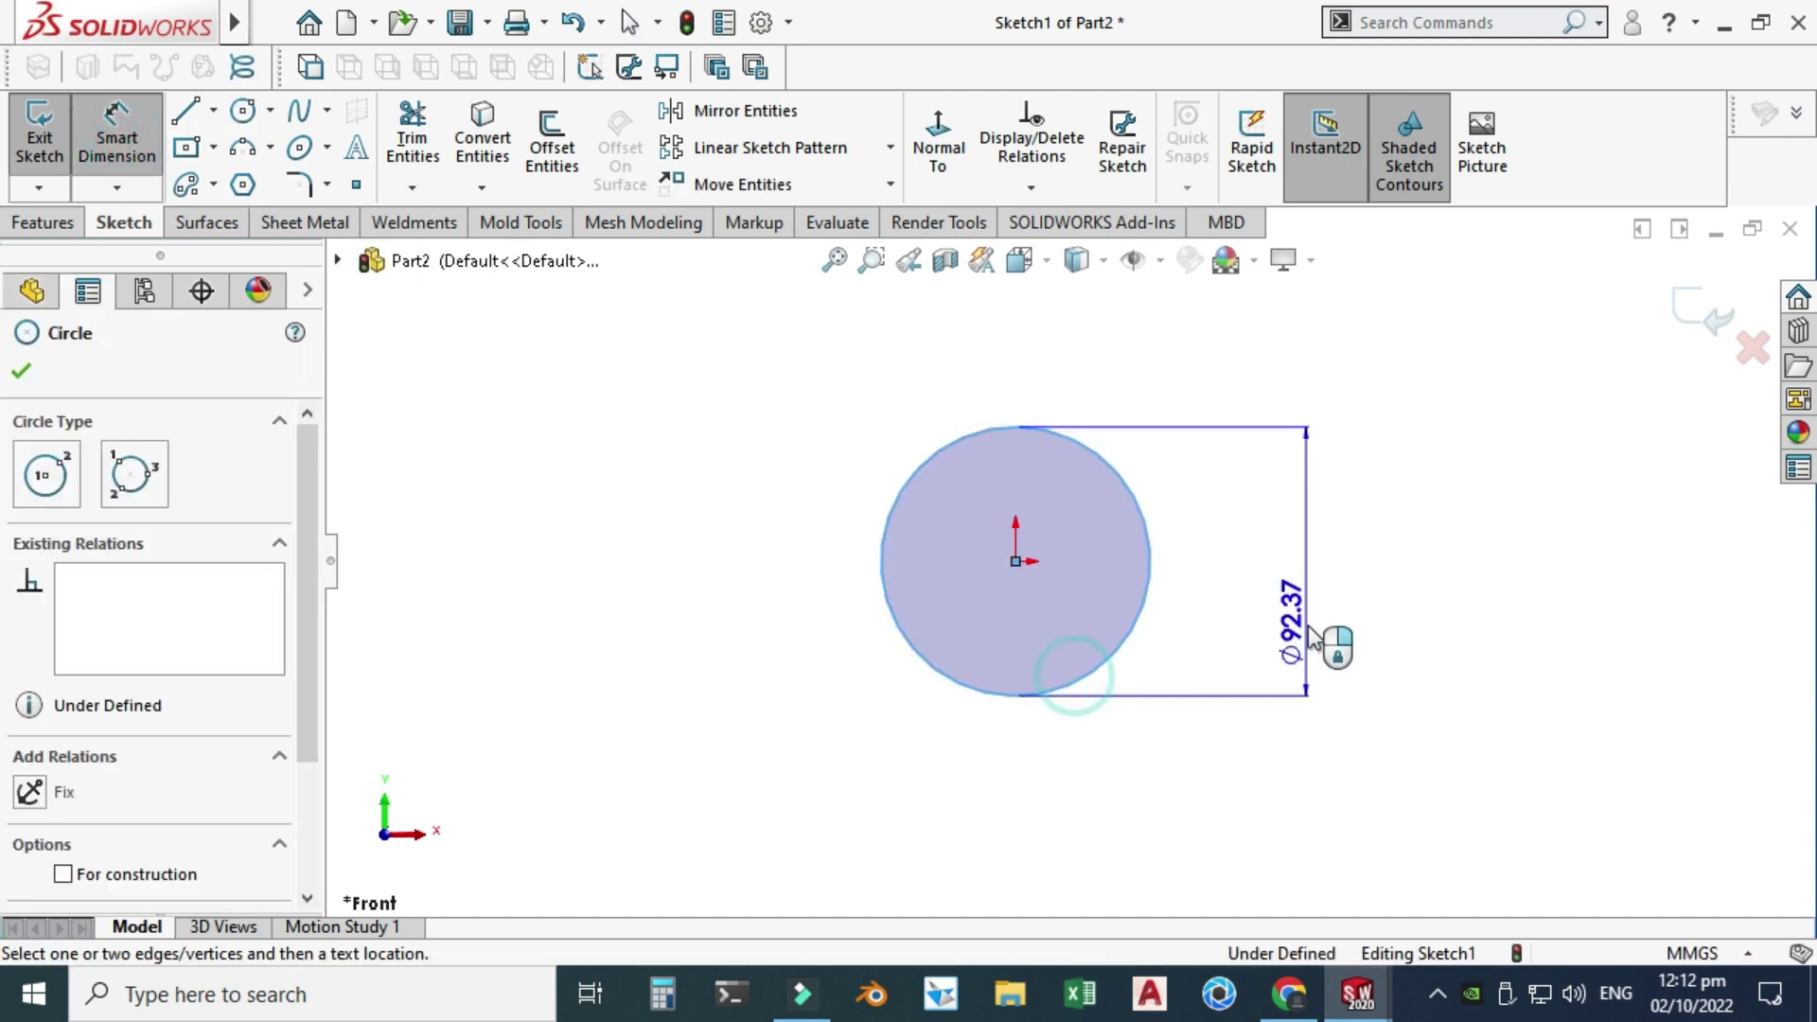
left_click(1311, 625)
type("60")
key("Return")
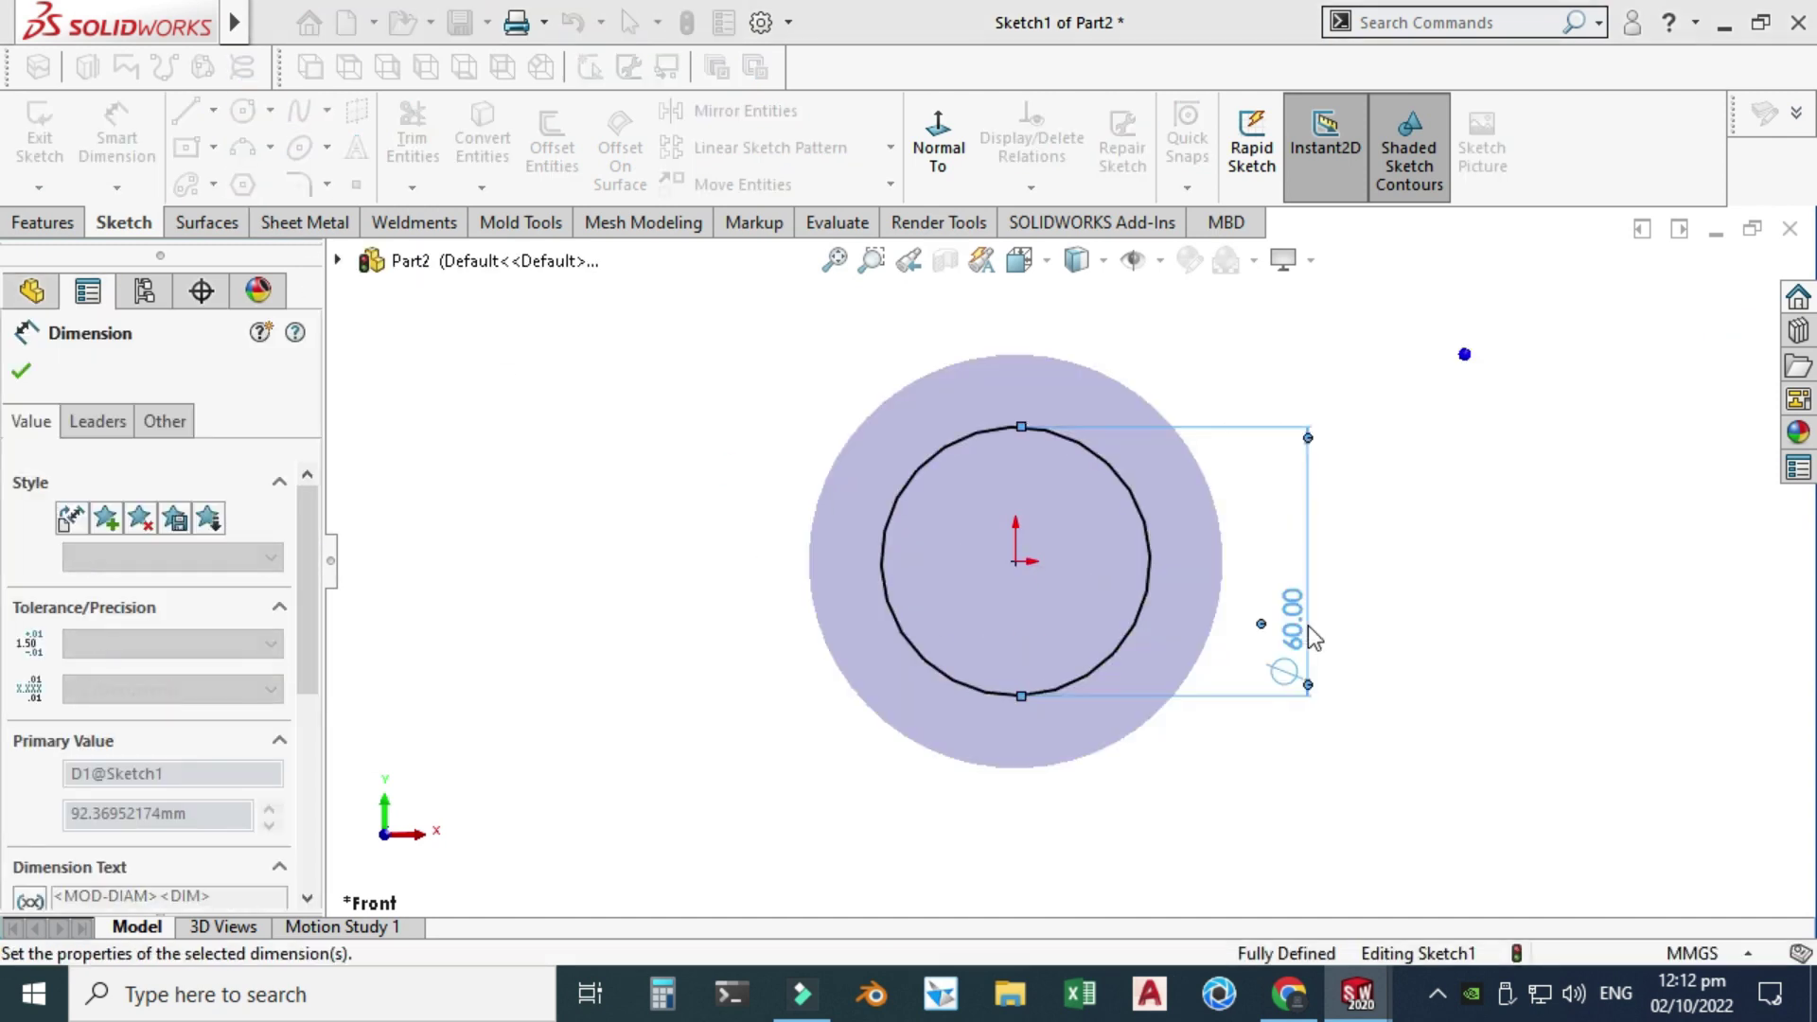
key("Escape")
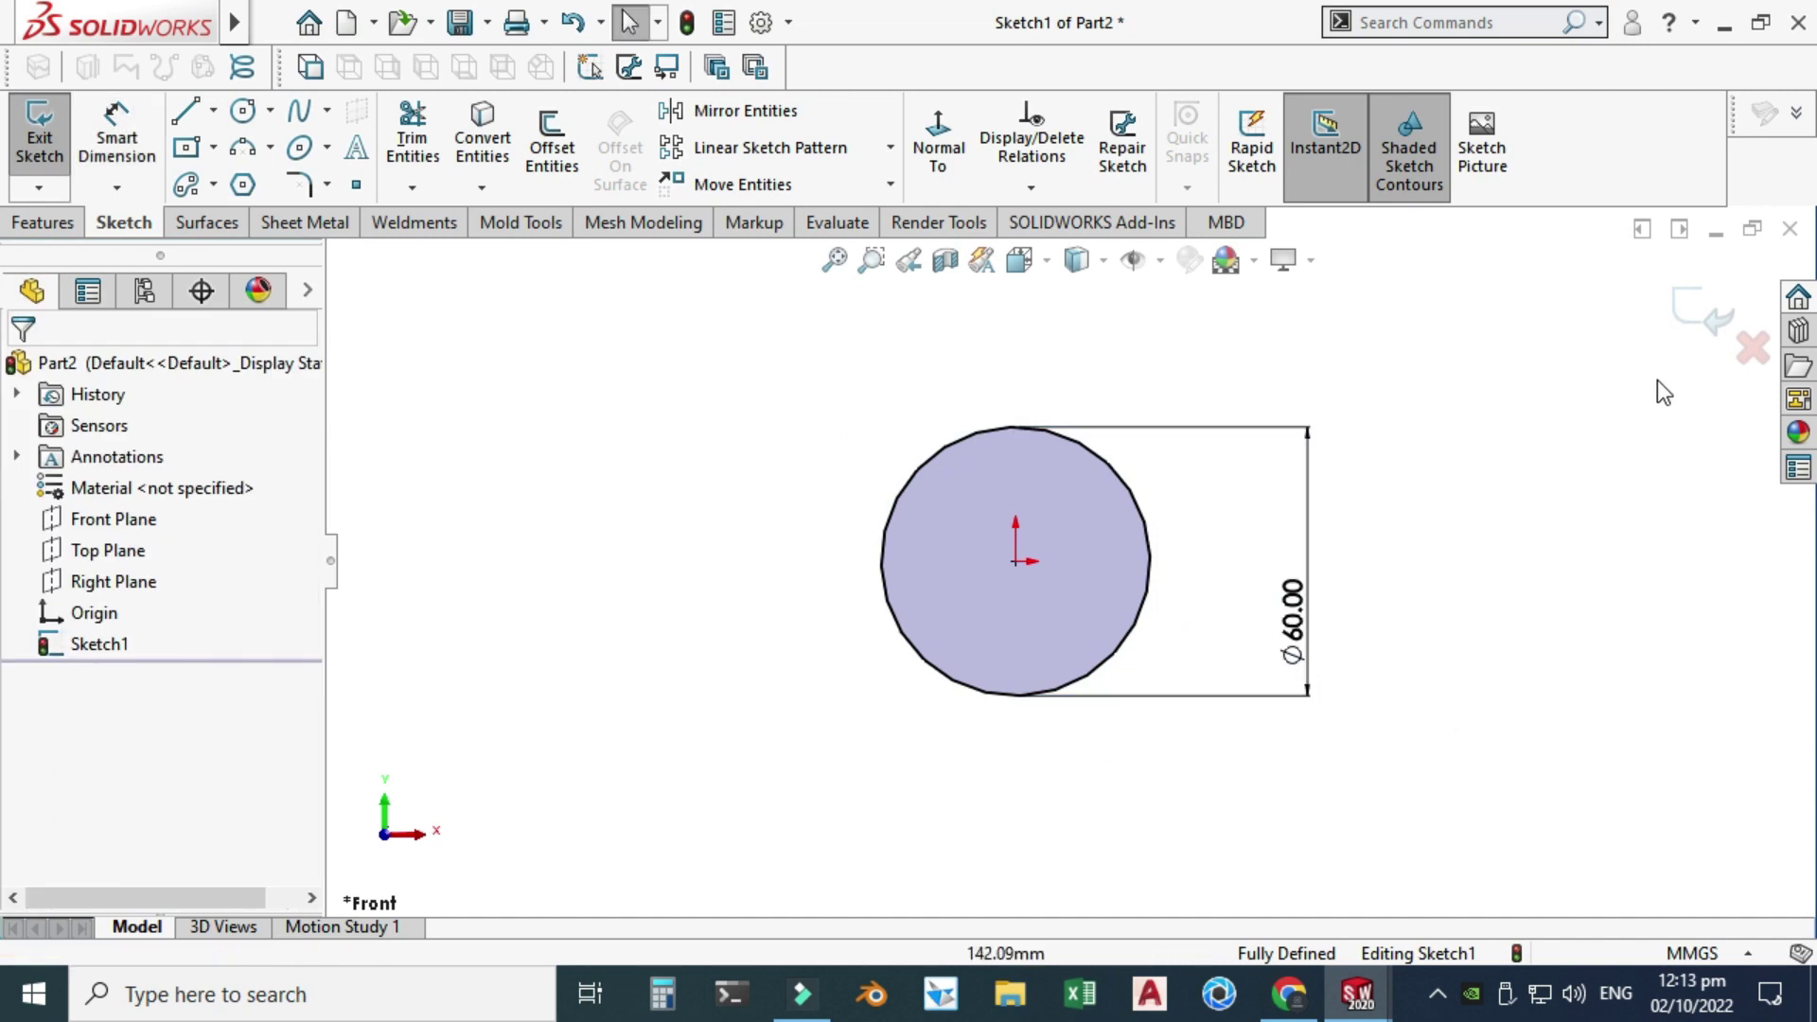
left_click(1698, 328)
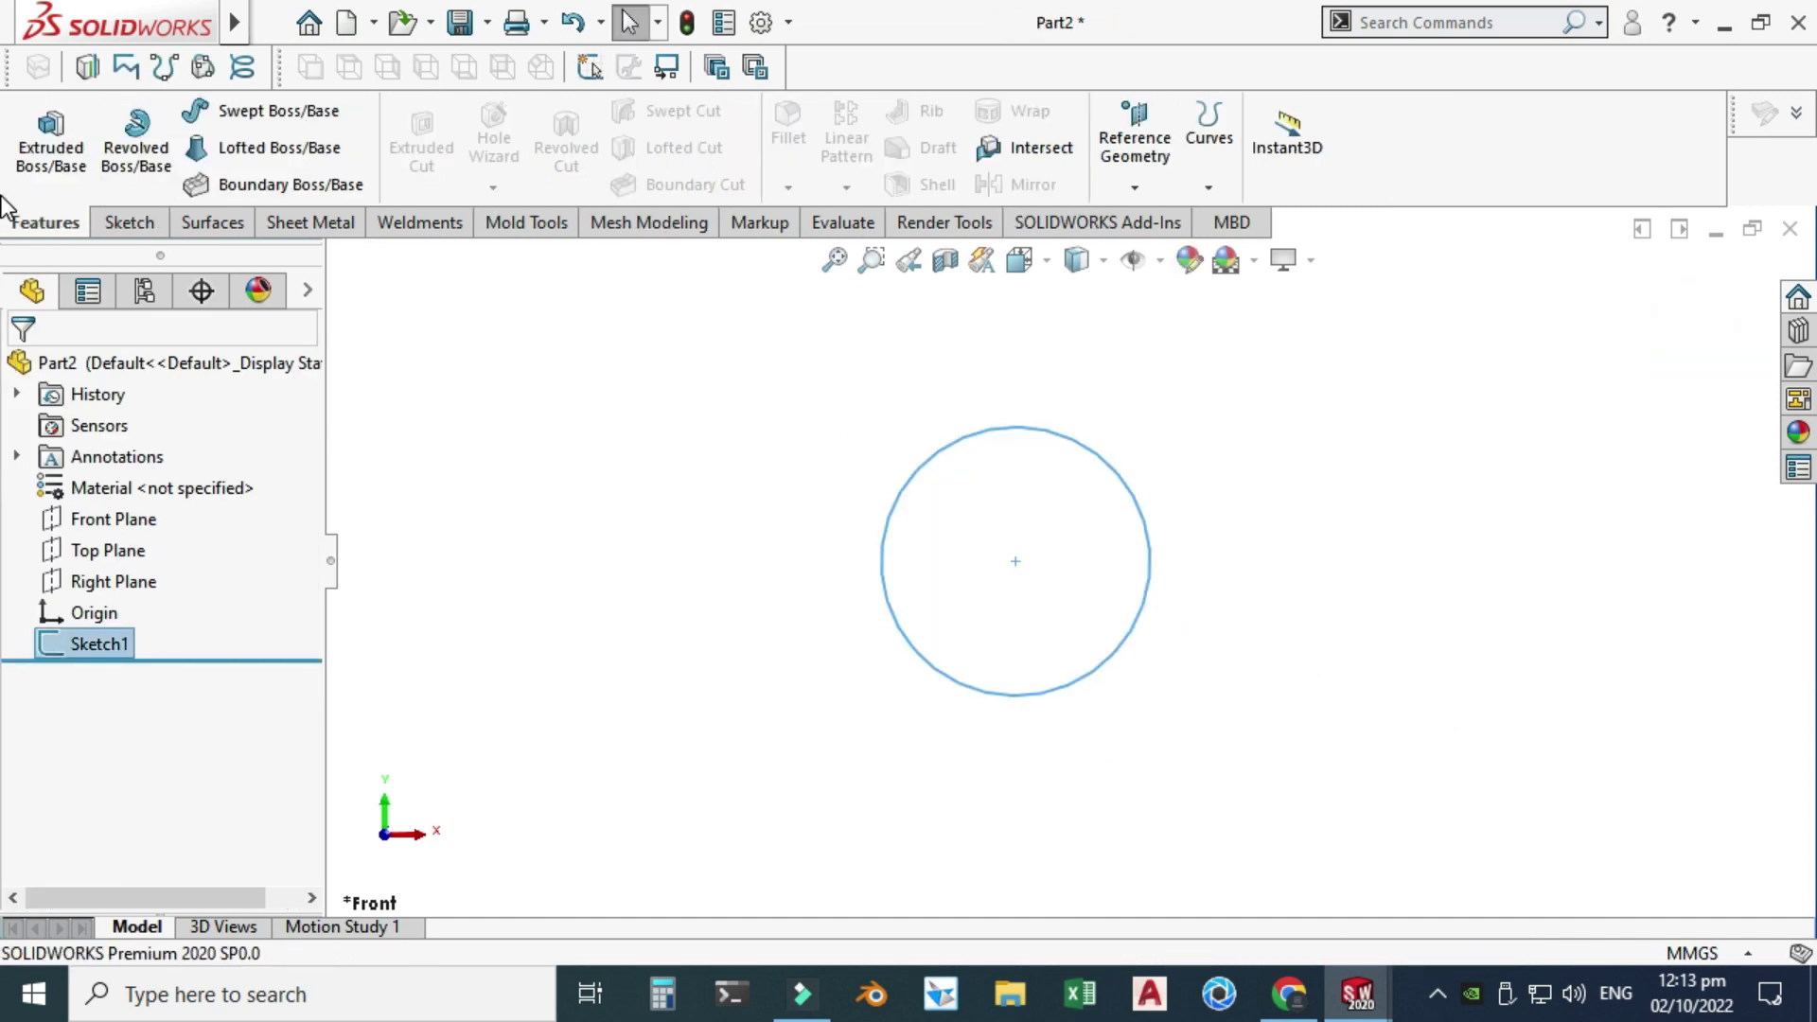
- Start a Helix/Spiral from the circle sketch and rotate the preview side-on
left_click(1210, 186)
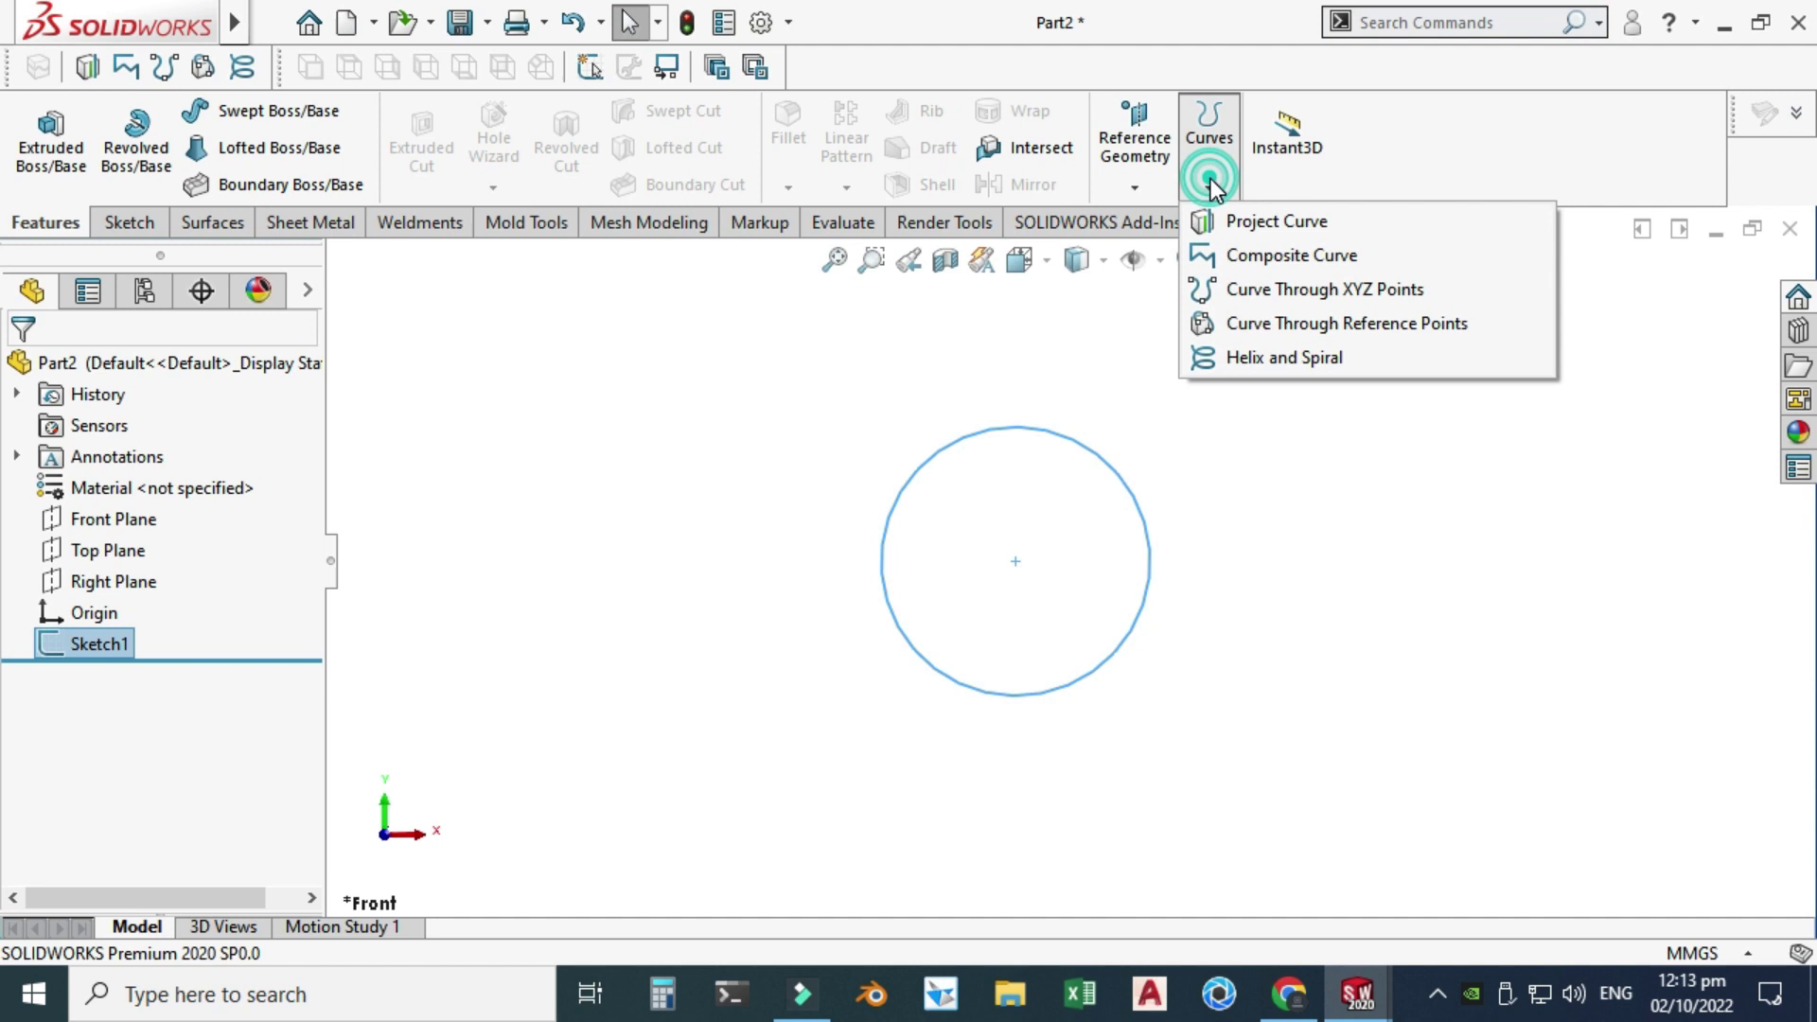
left_click(1289, 358)
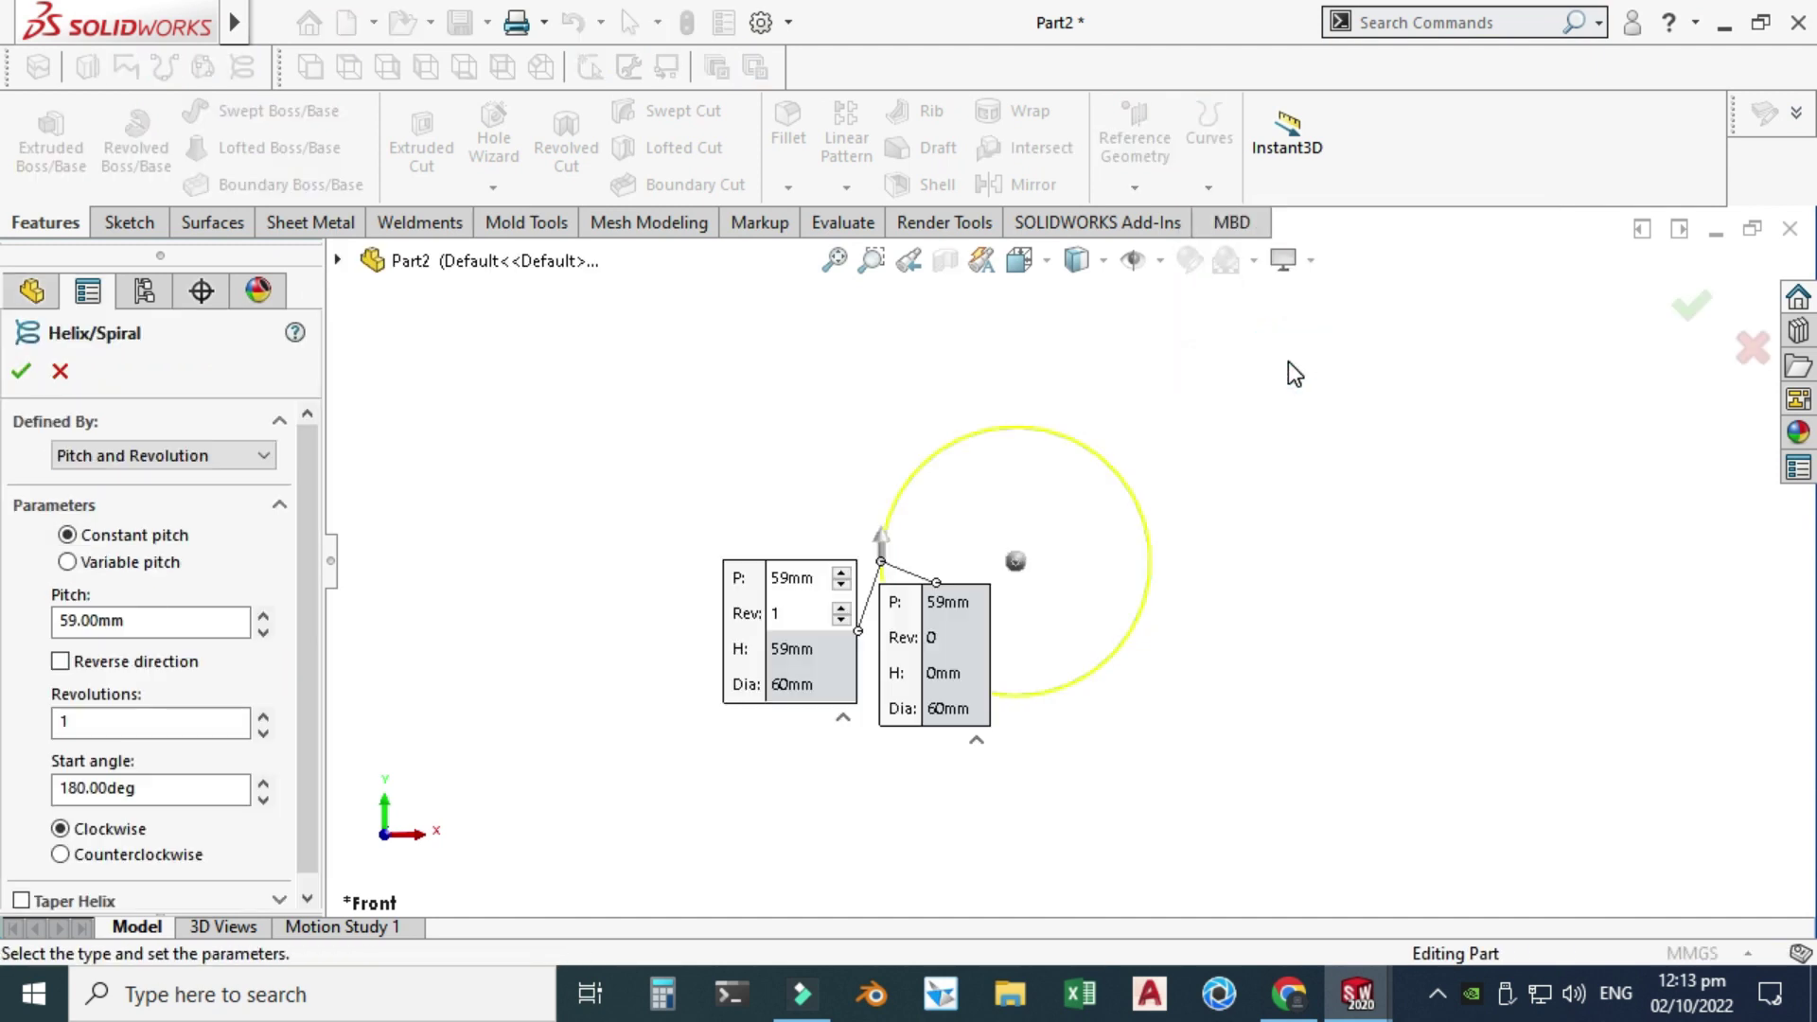
right_click(1289, 387)
mouse_move(1400, 547)
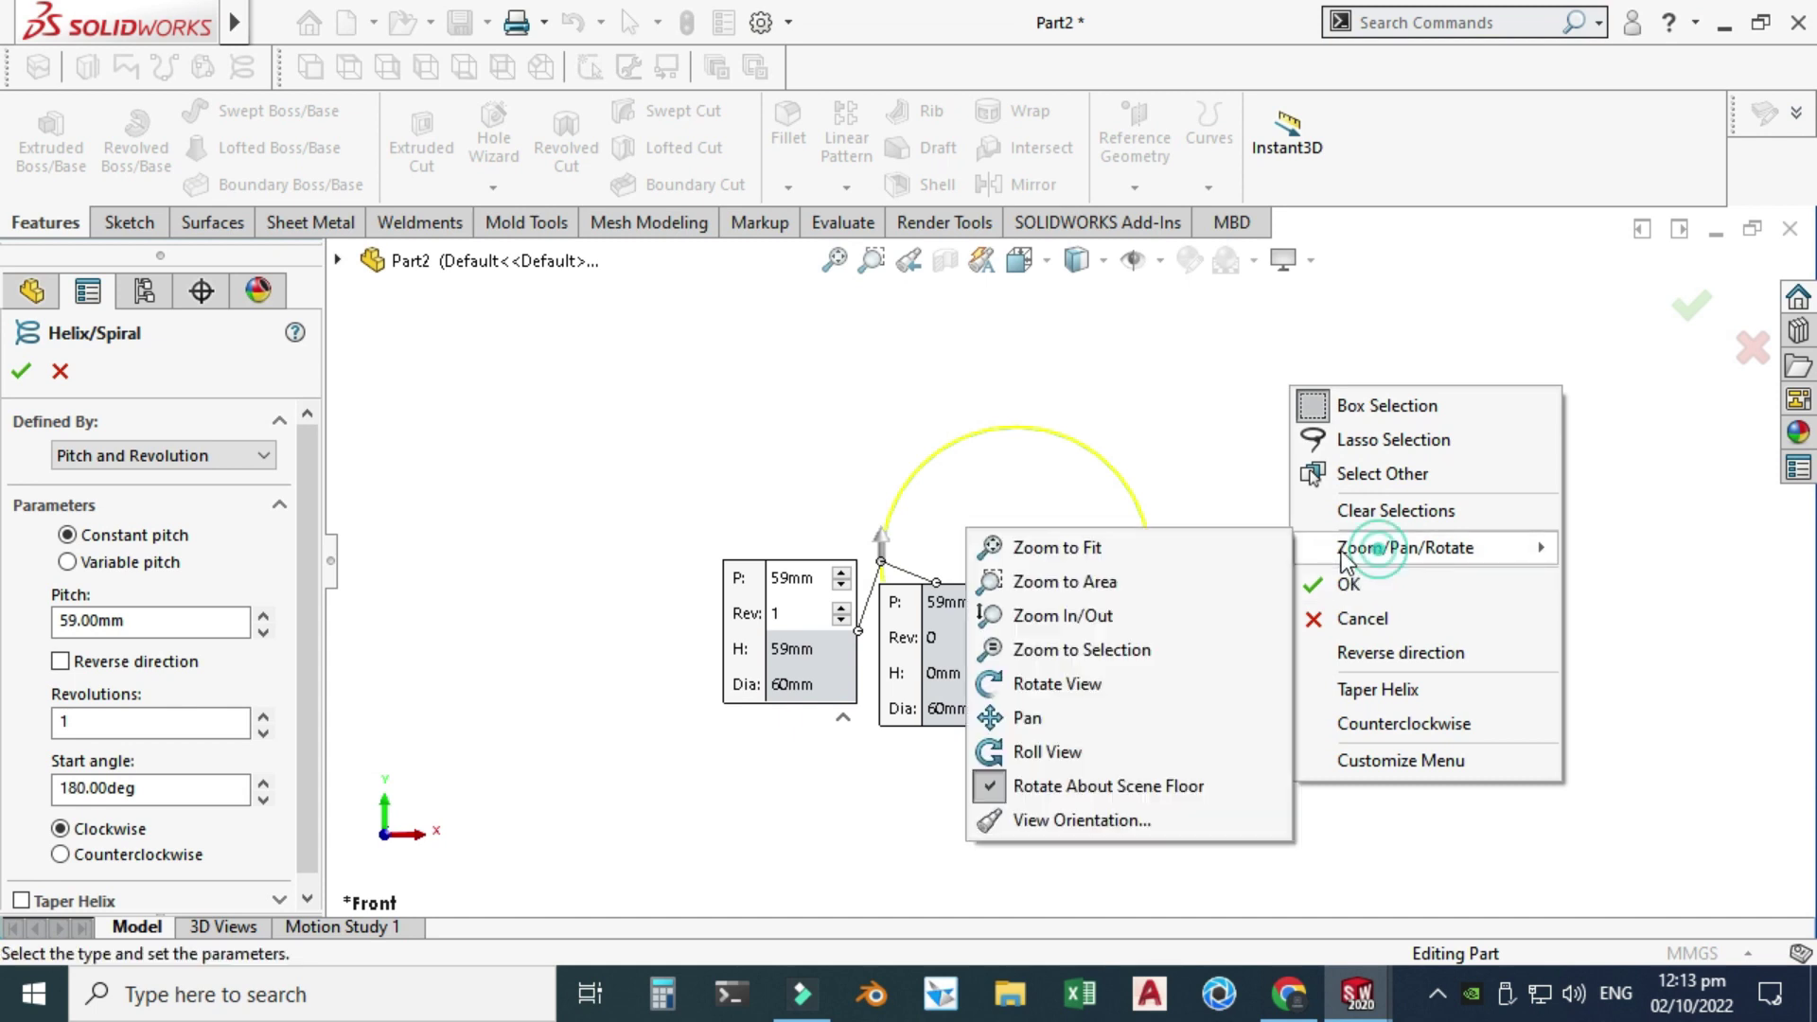
left_click(1098, 683)
left_click_drag(1078, 730, 900, 673)
left_click_drag(309, 458, 309, 470)
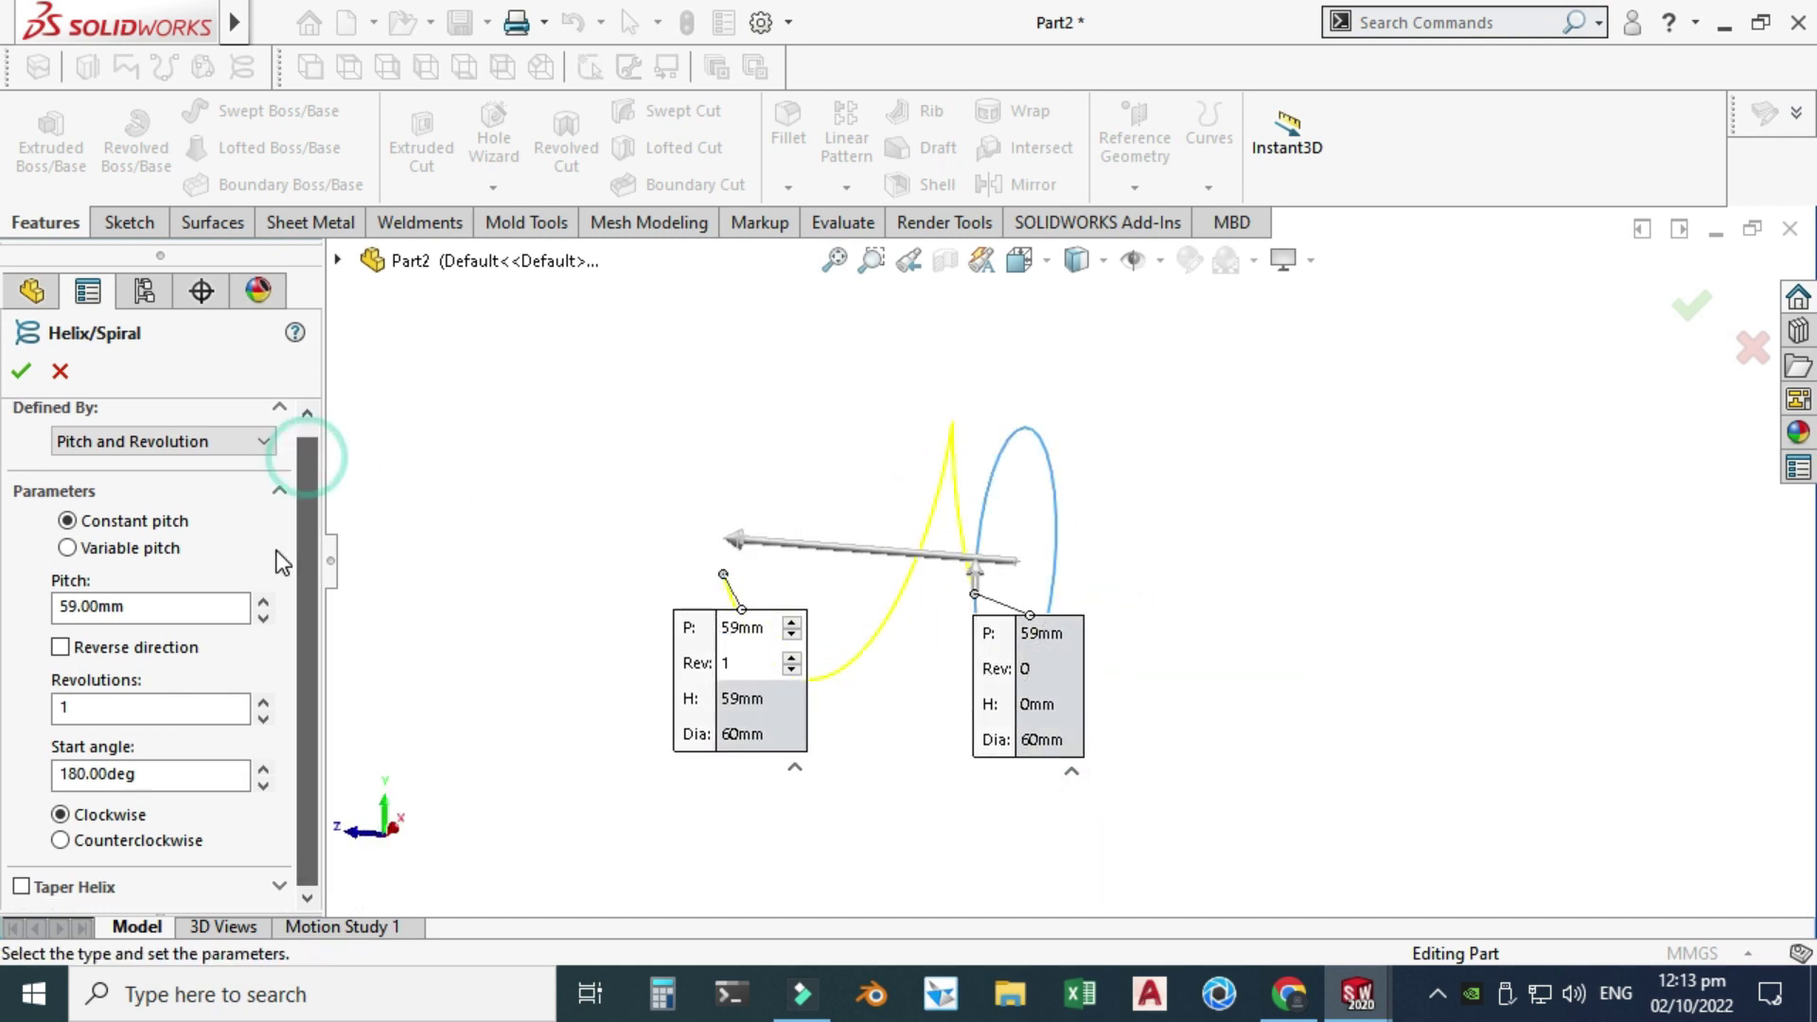
- Set the helix pitch to 10 mm and revolutions to 10, then accept it
double_click(179, 610)
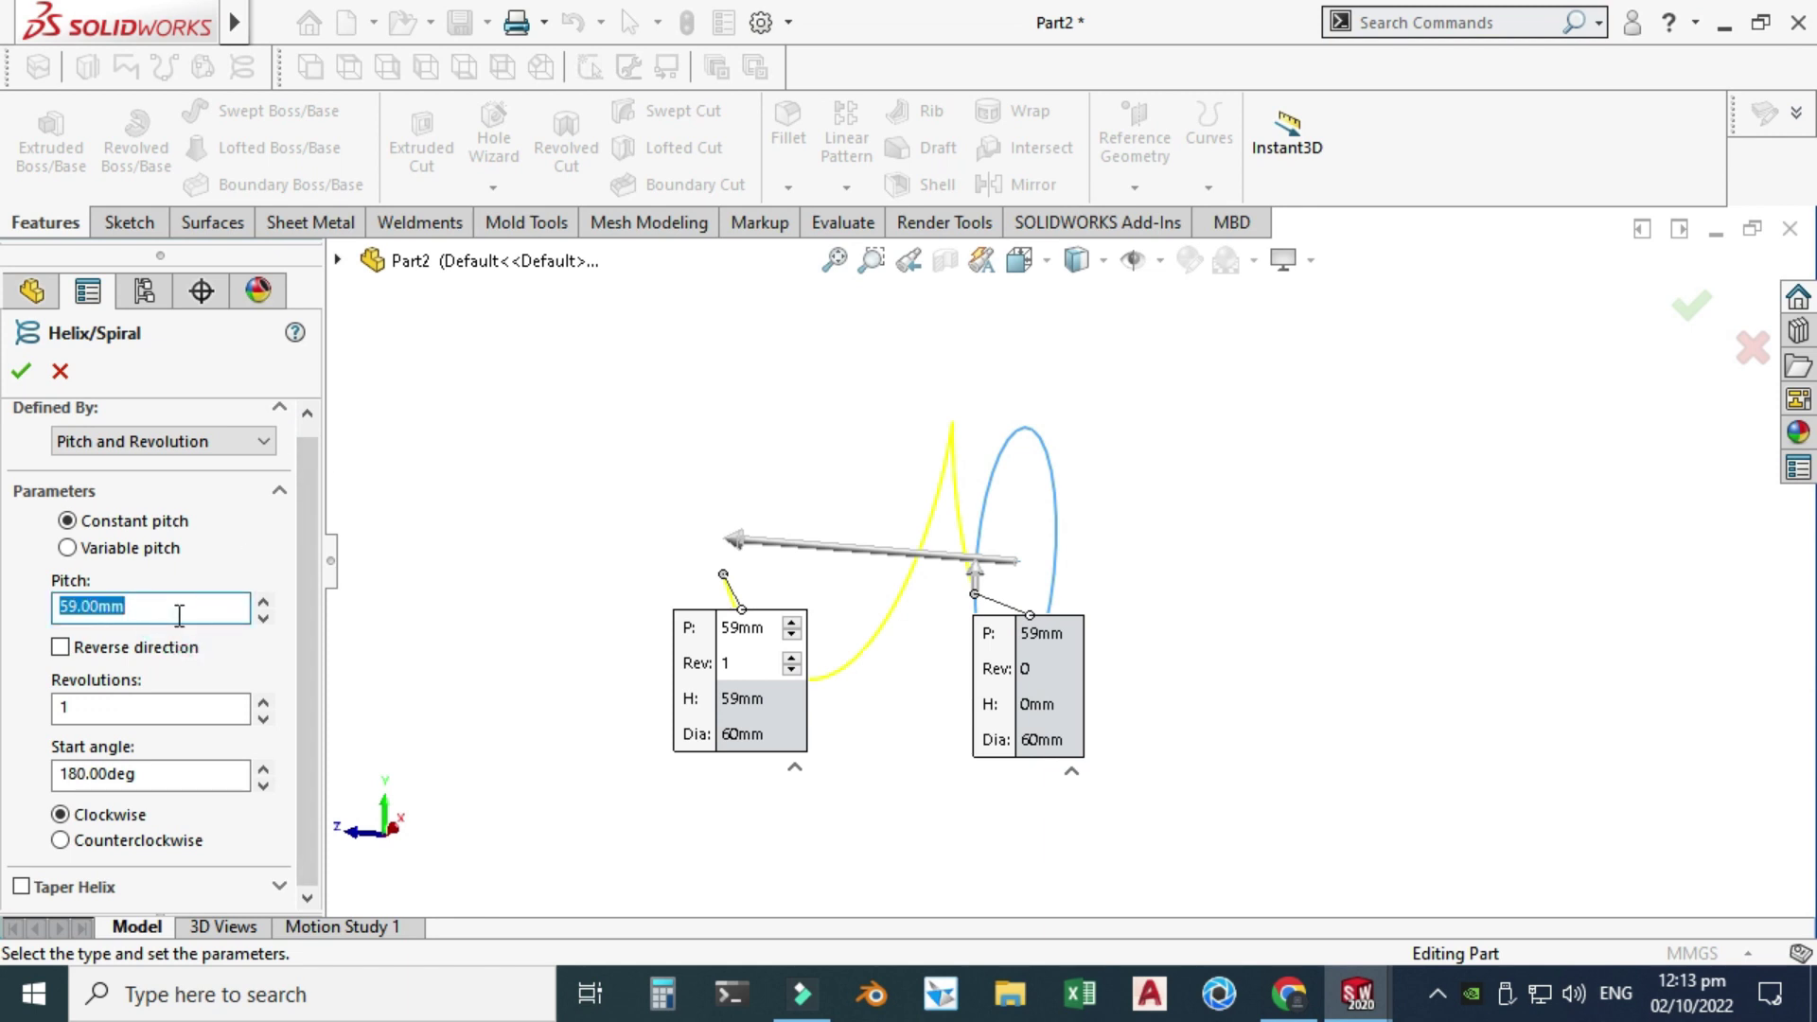
type("10")
key("Return")
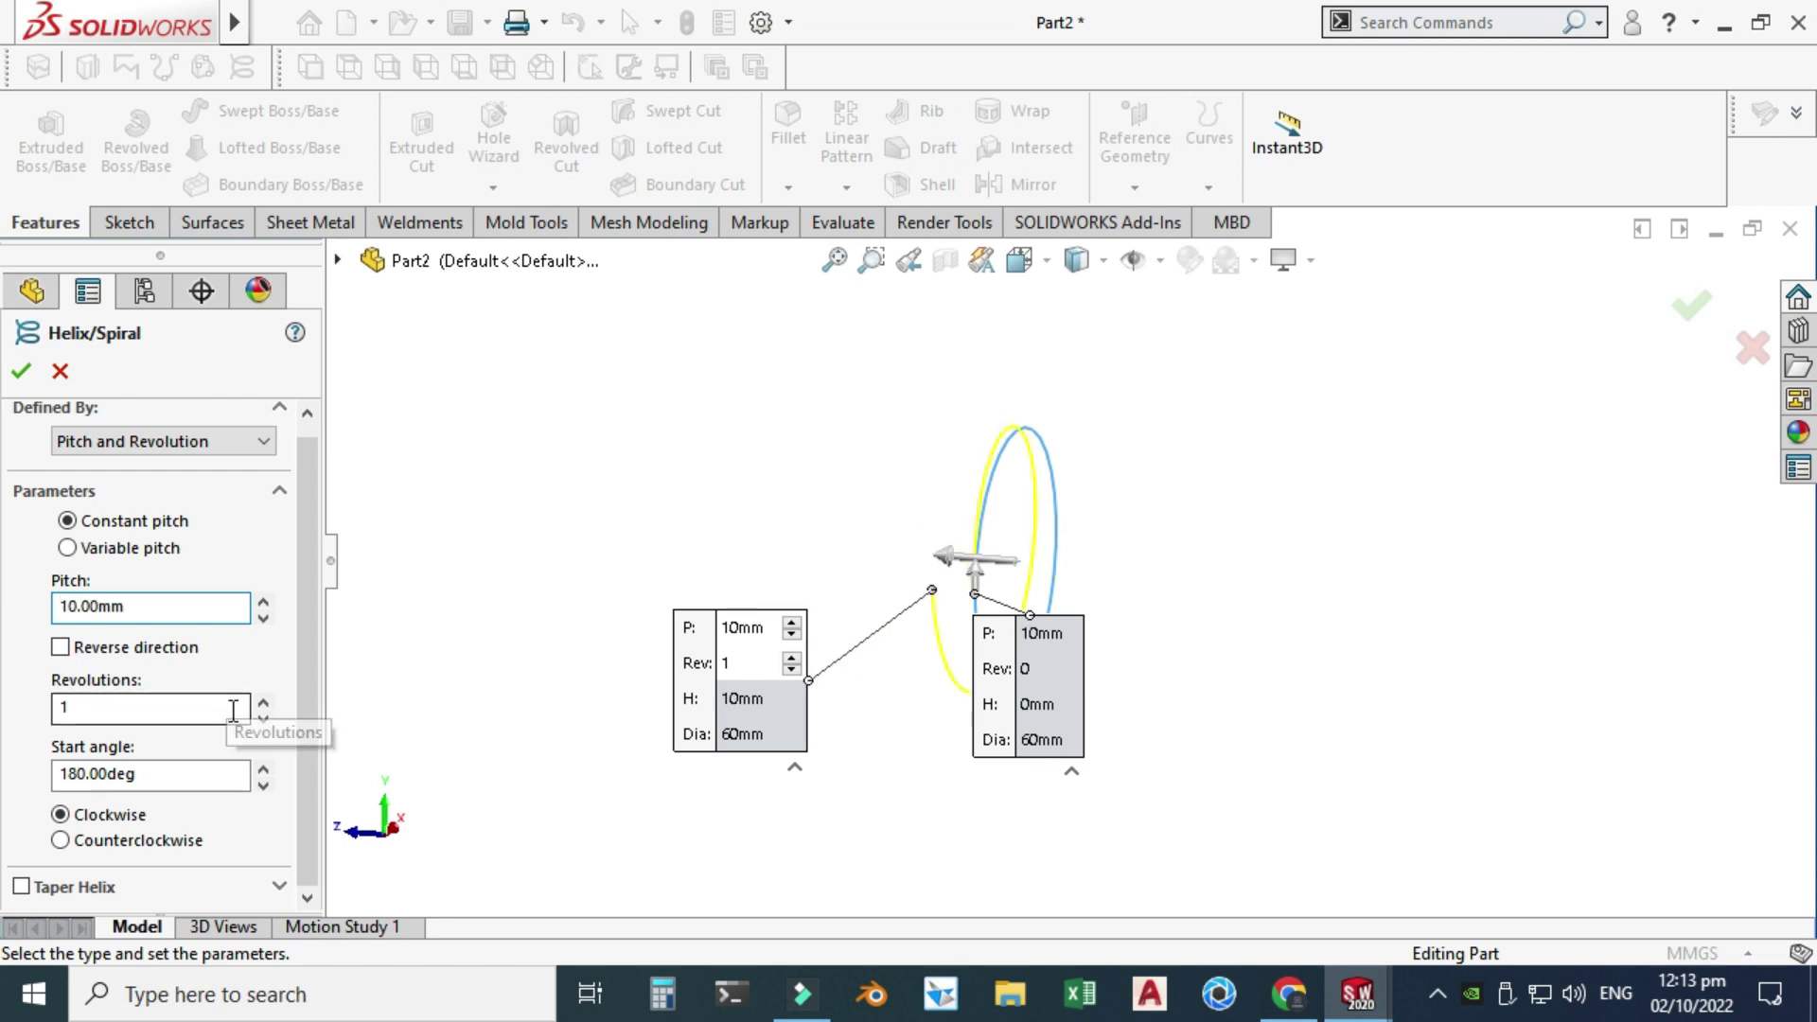
left_click(263, 703)
left_click(264, 705)
left_click(264, 705)
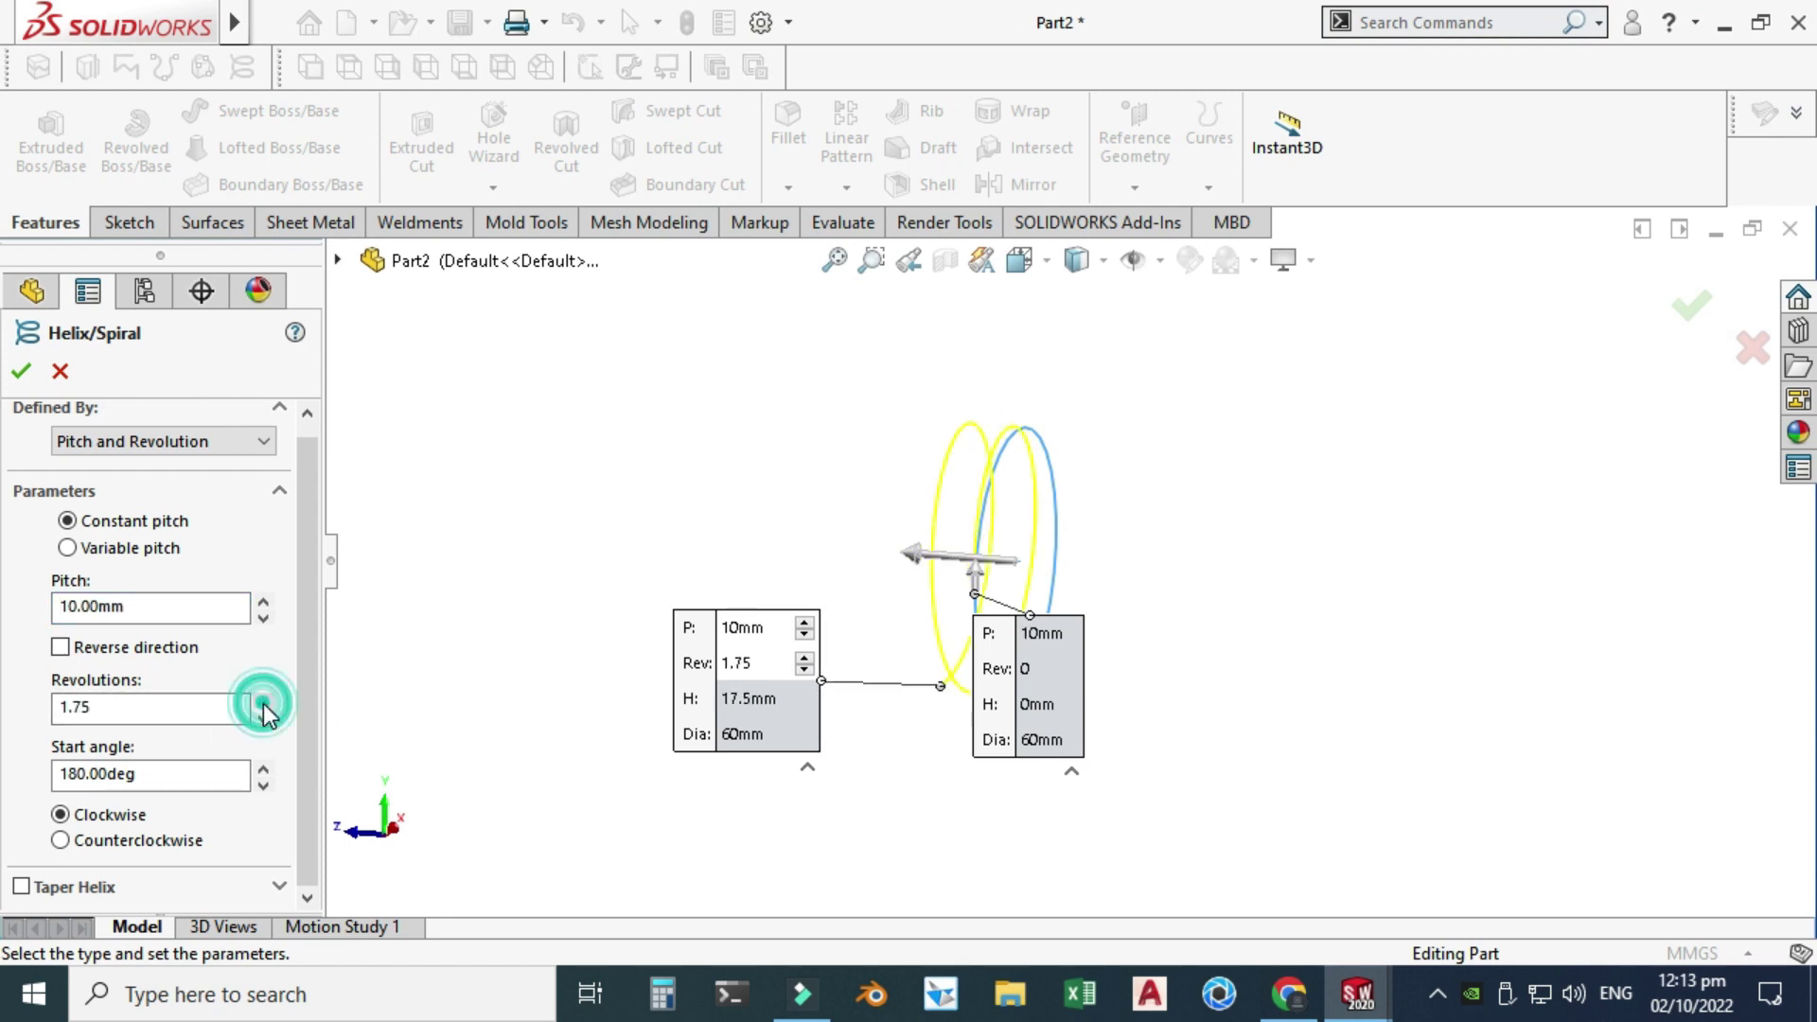
double_click(152, 707)
type("10")
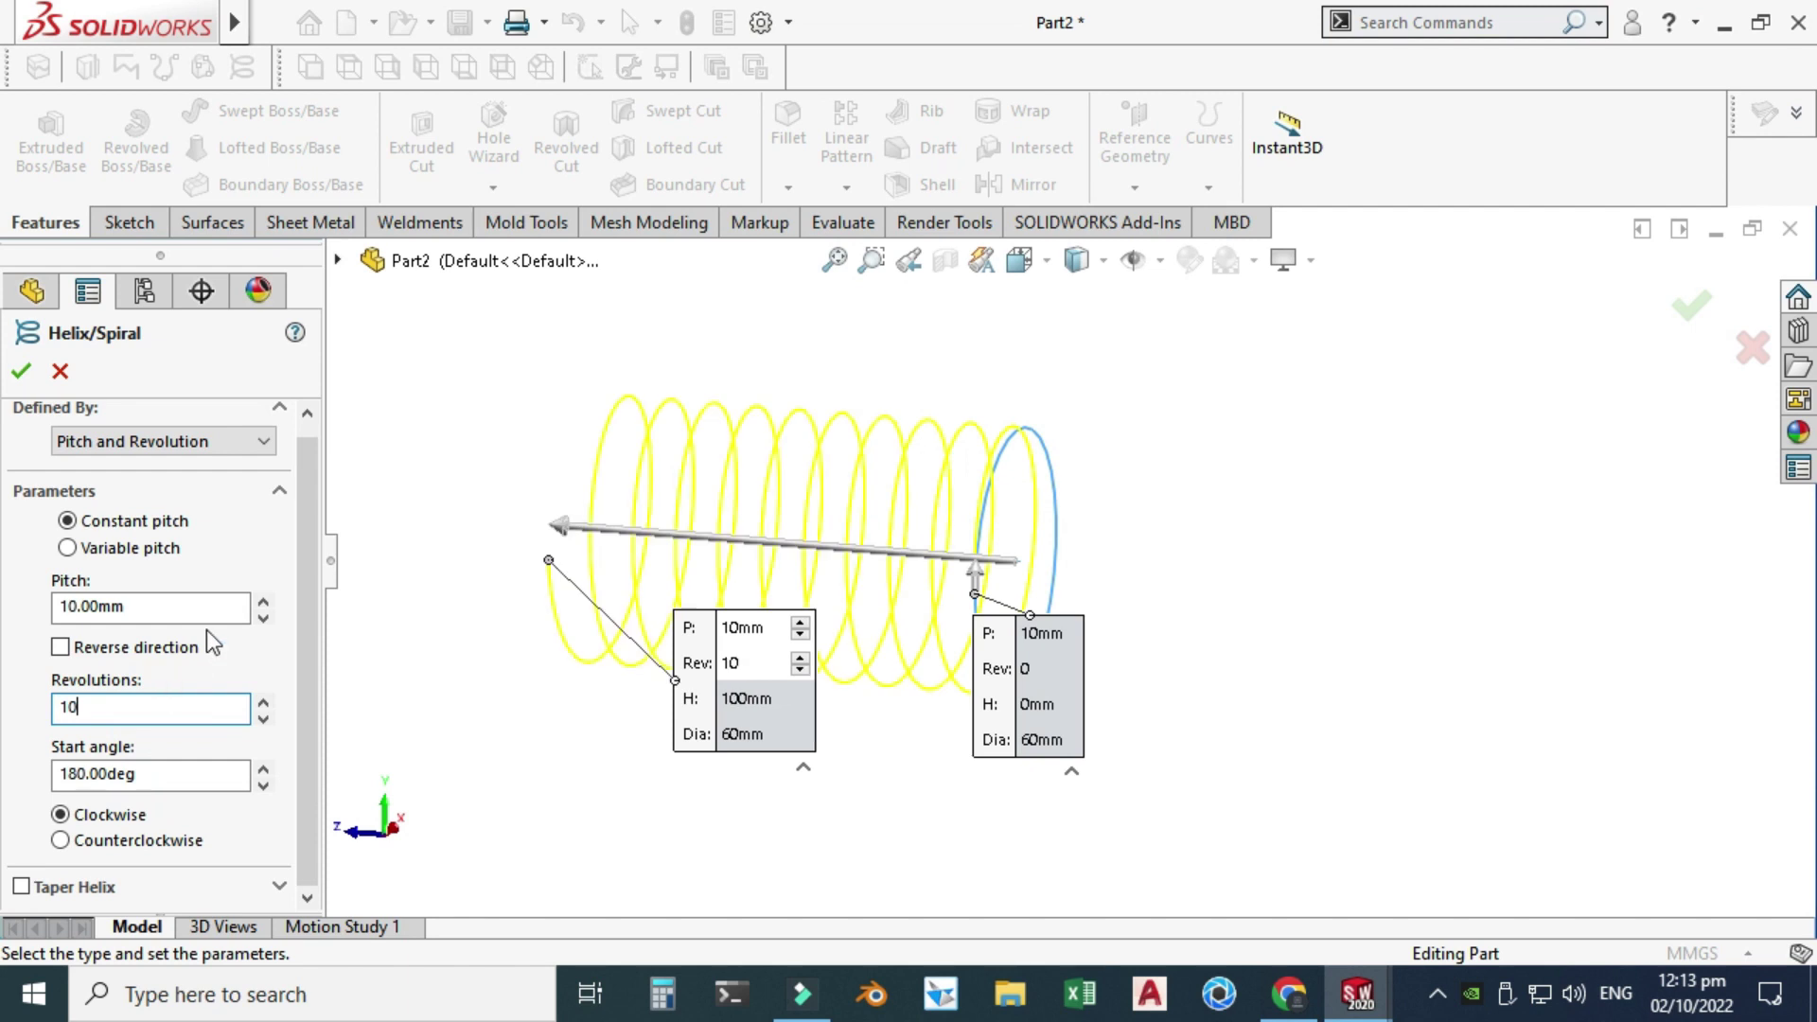
left_click(313, 661)
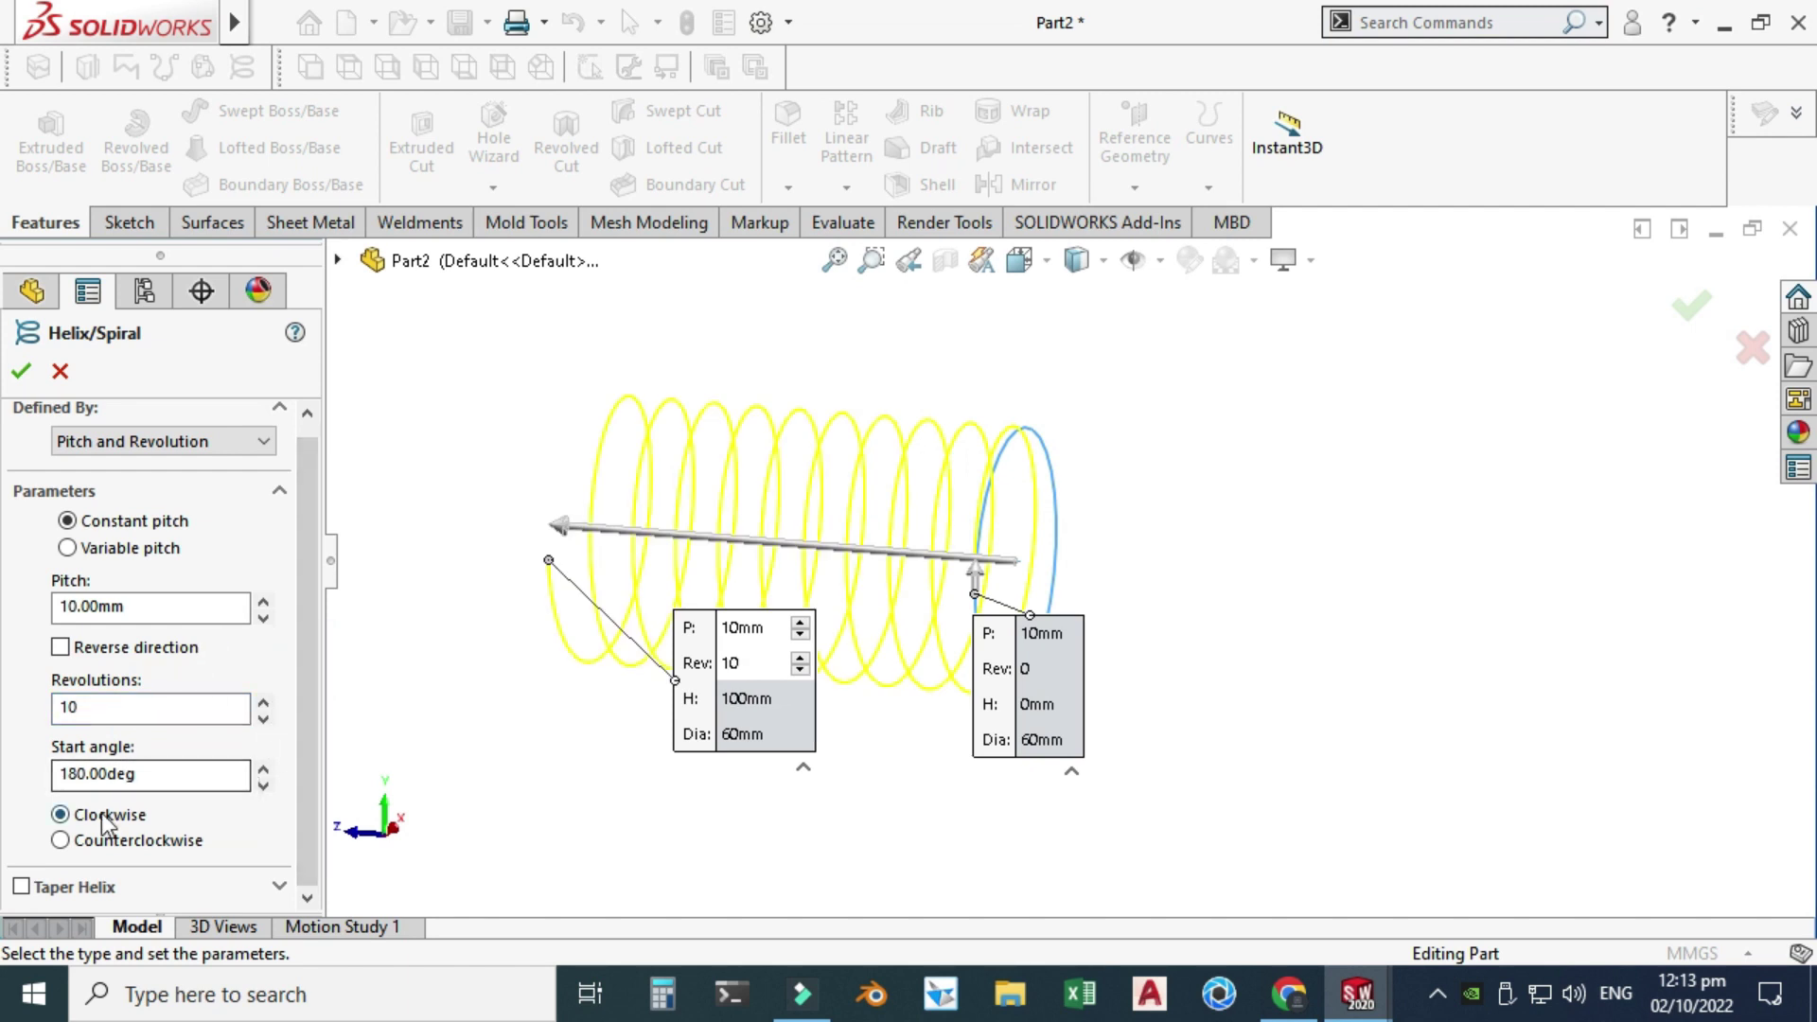
left_click(24, 371)
left_click(1109, 407)
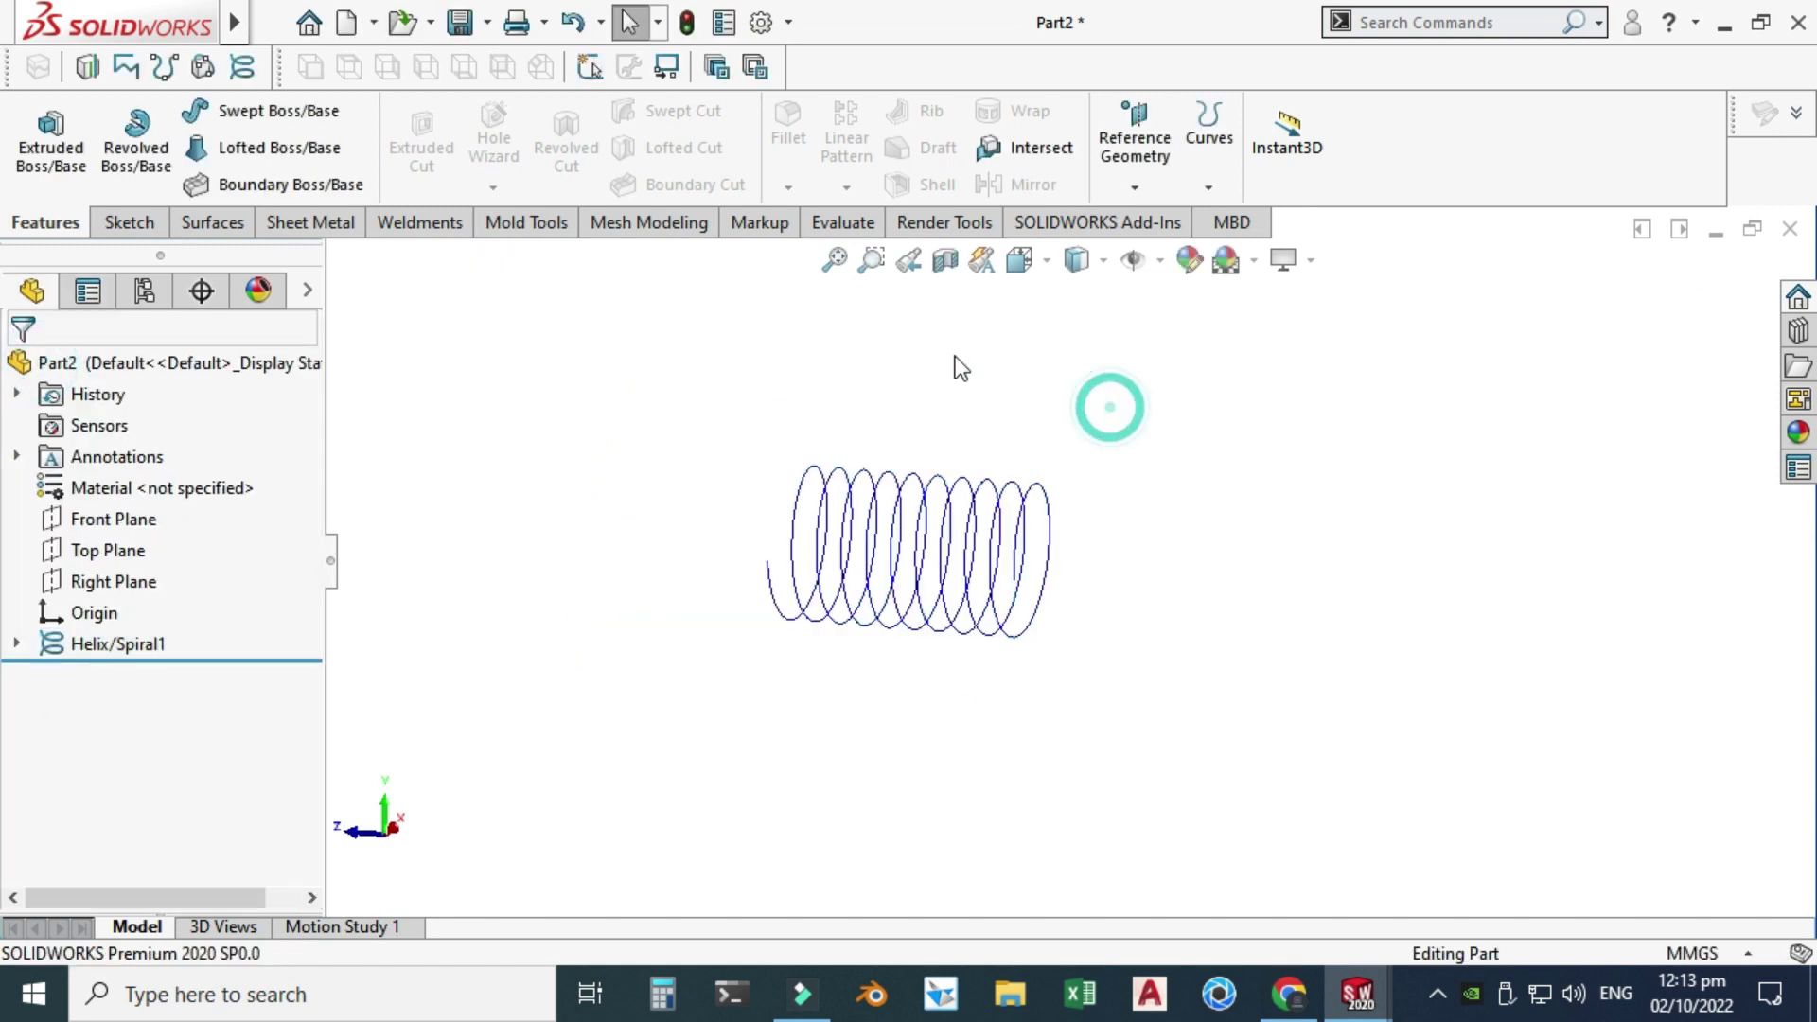
scroll(751, 487, "down", 2)
scroll(1196, 478, "down", 2)
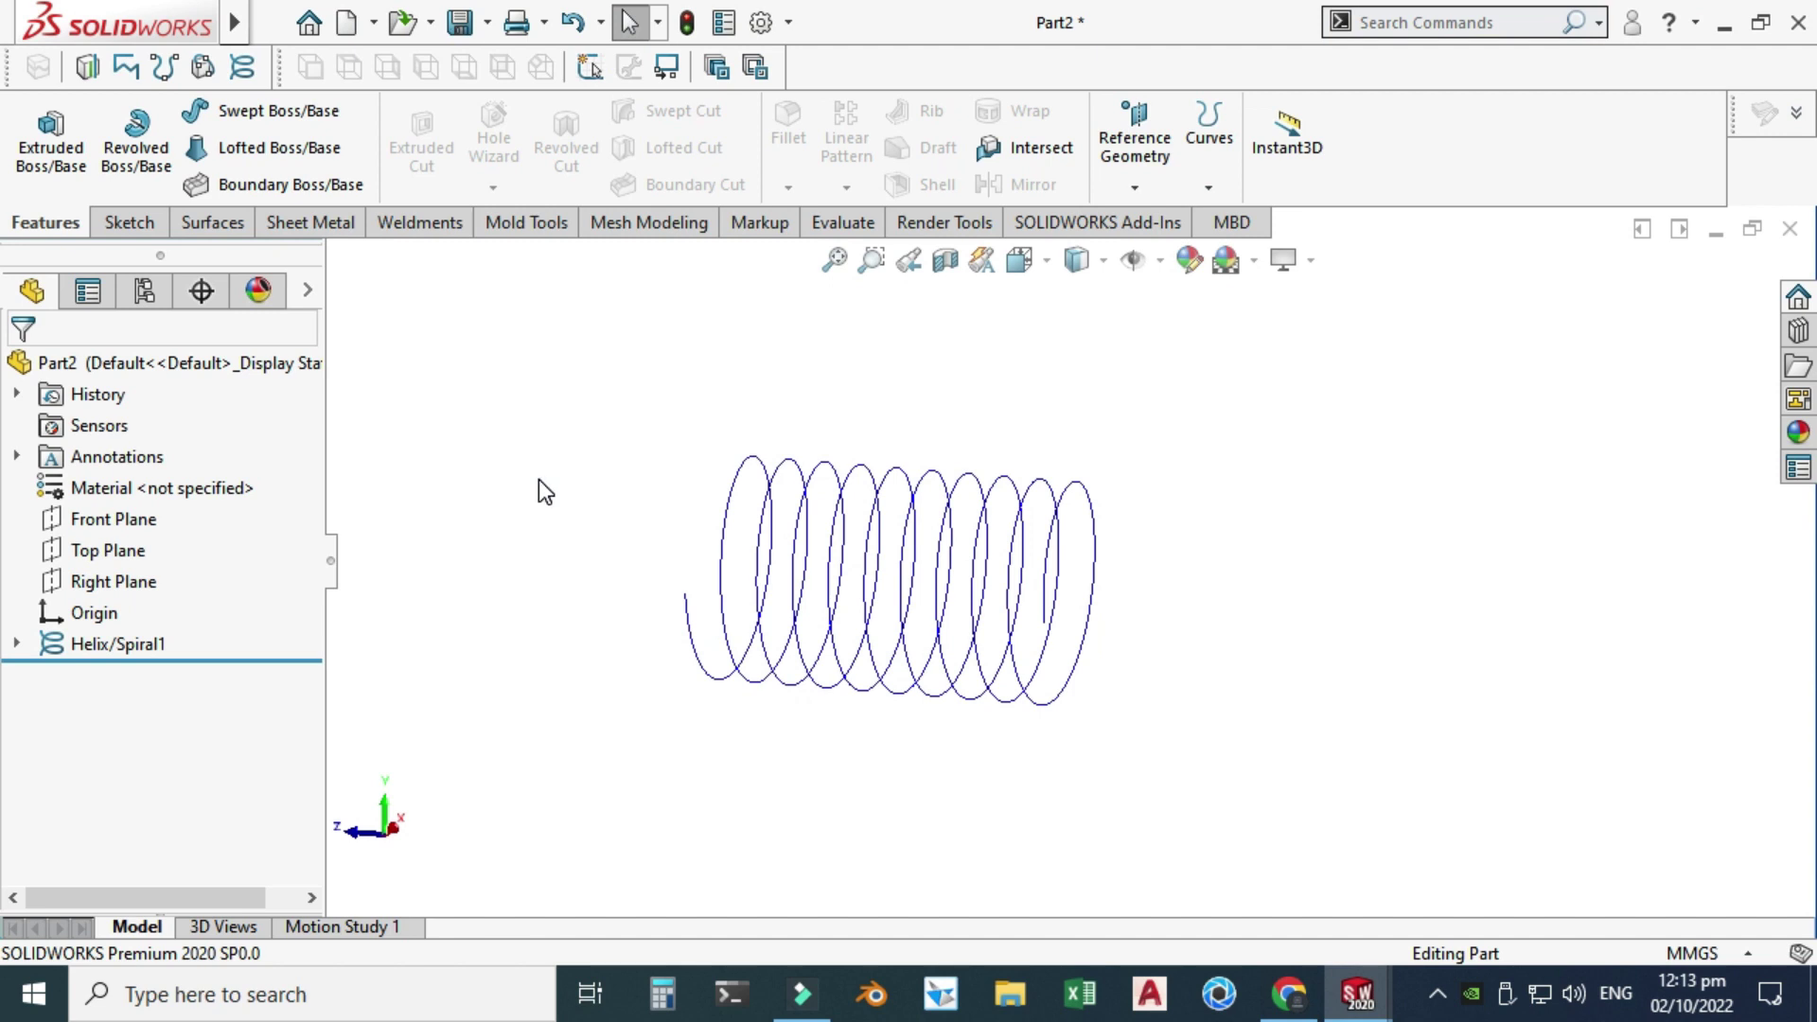
- Create 3DSketch1 with a converted copy of the helix curve, then orbit around it
left_click(130, 224)
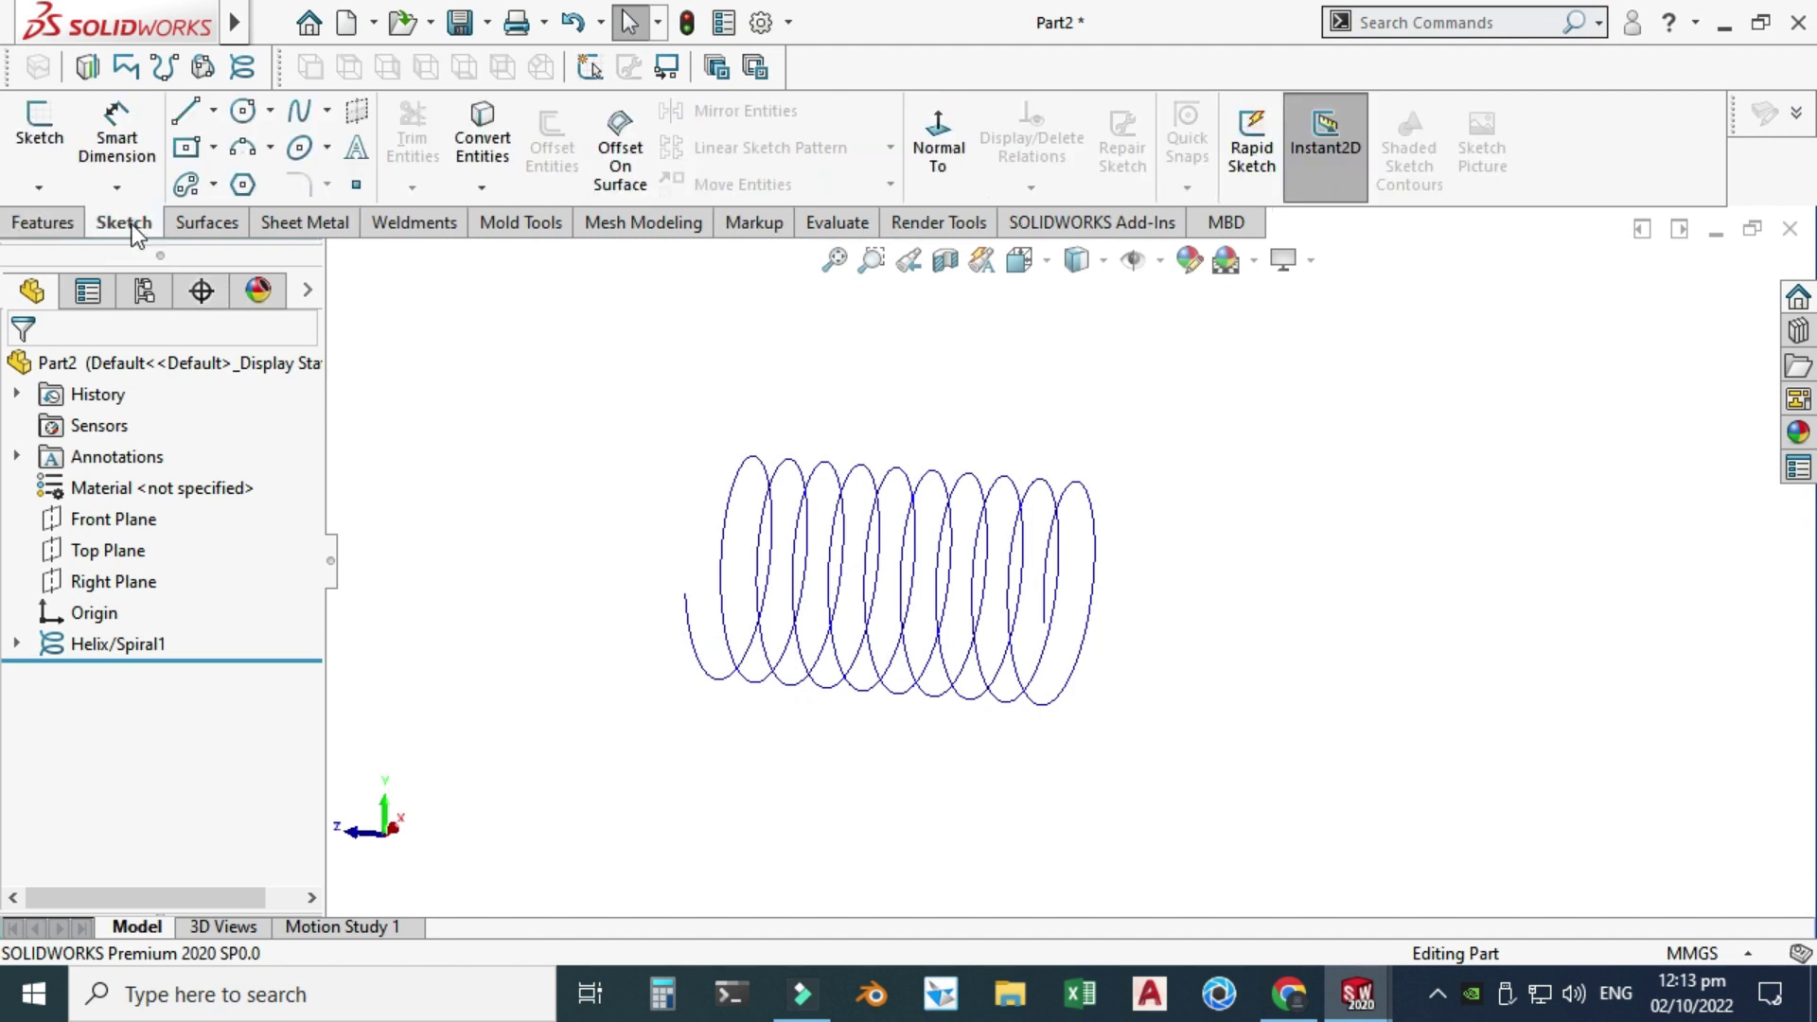
left_click(39, 186)
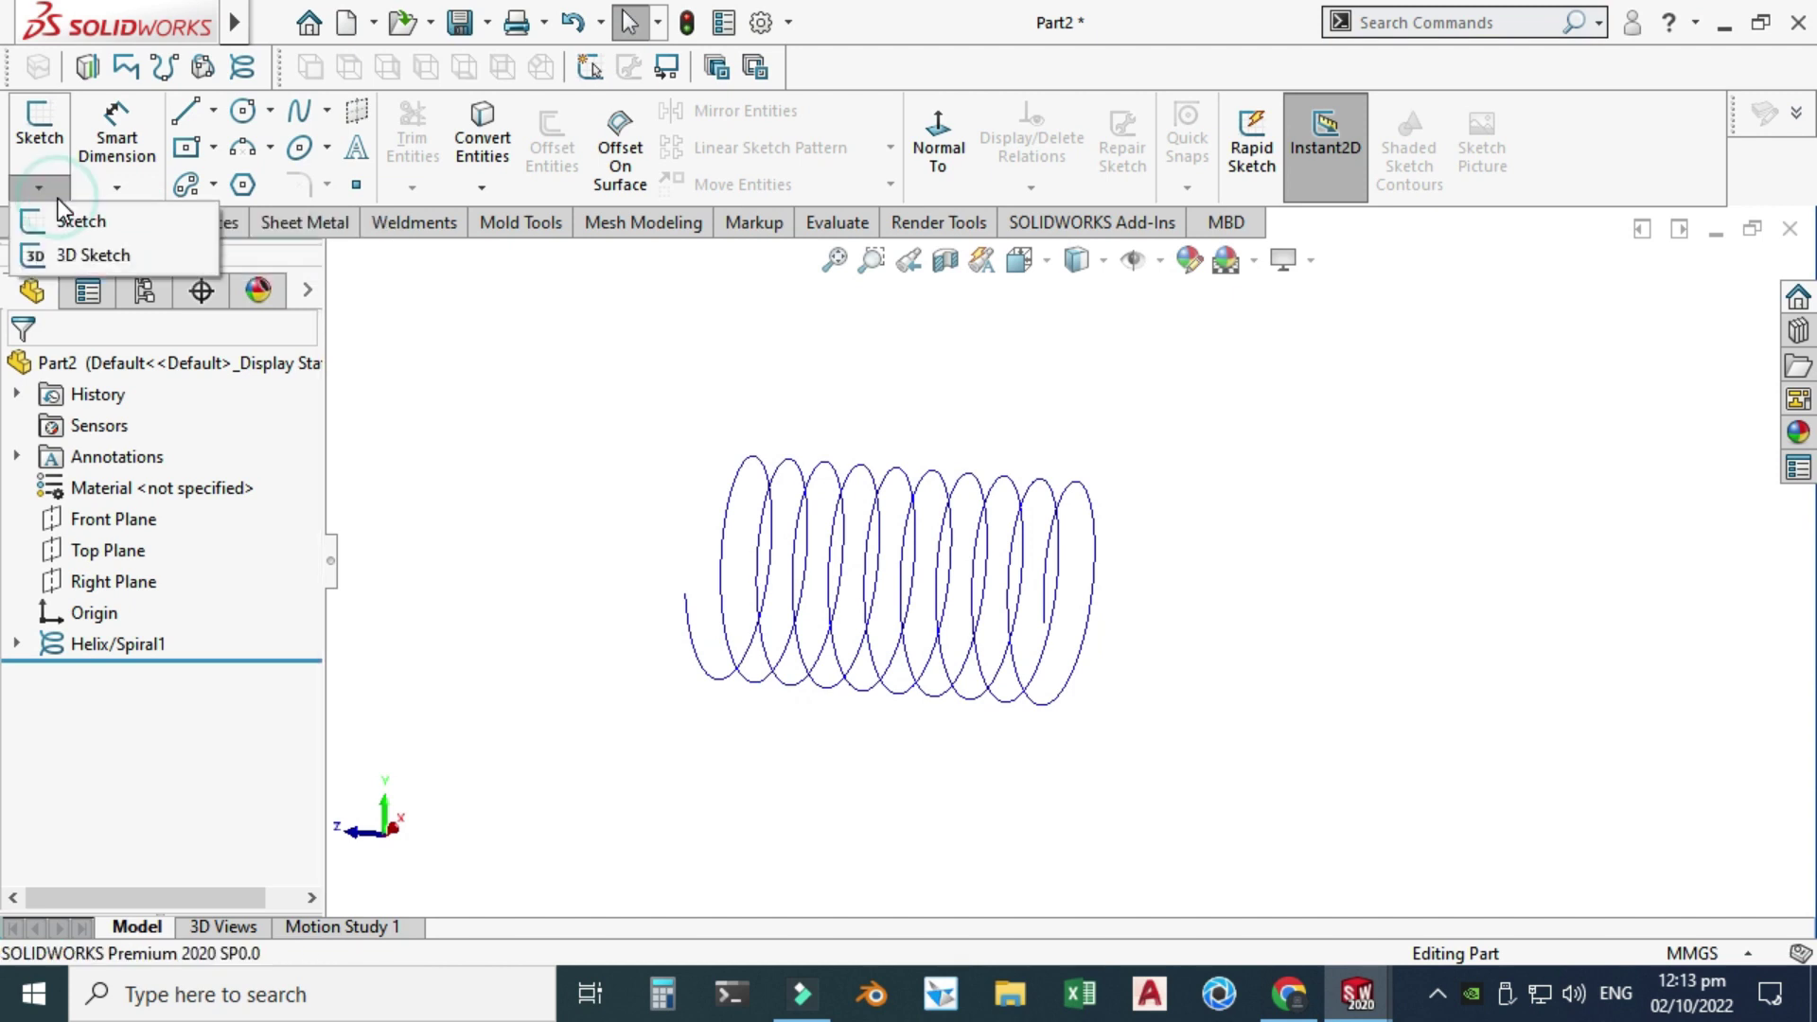
left_click(74, 256)
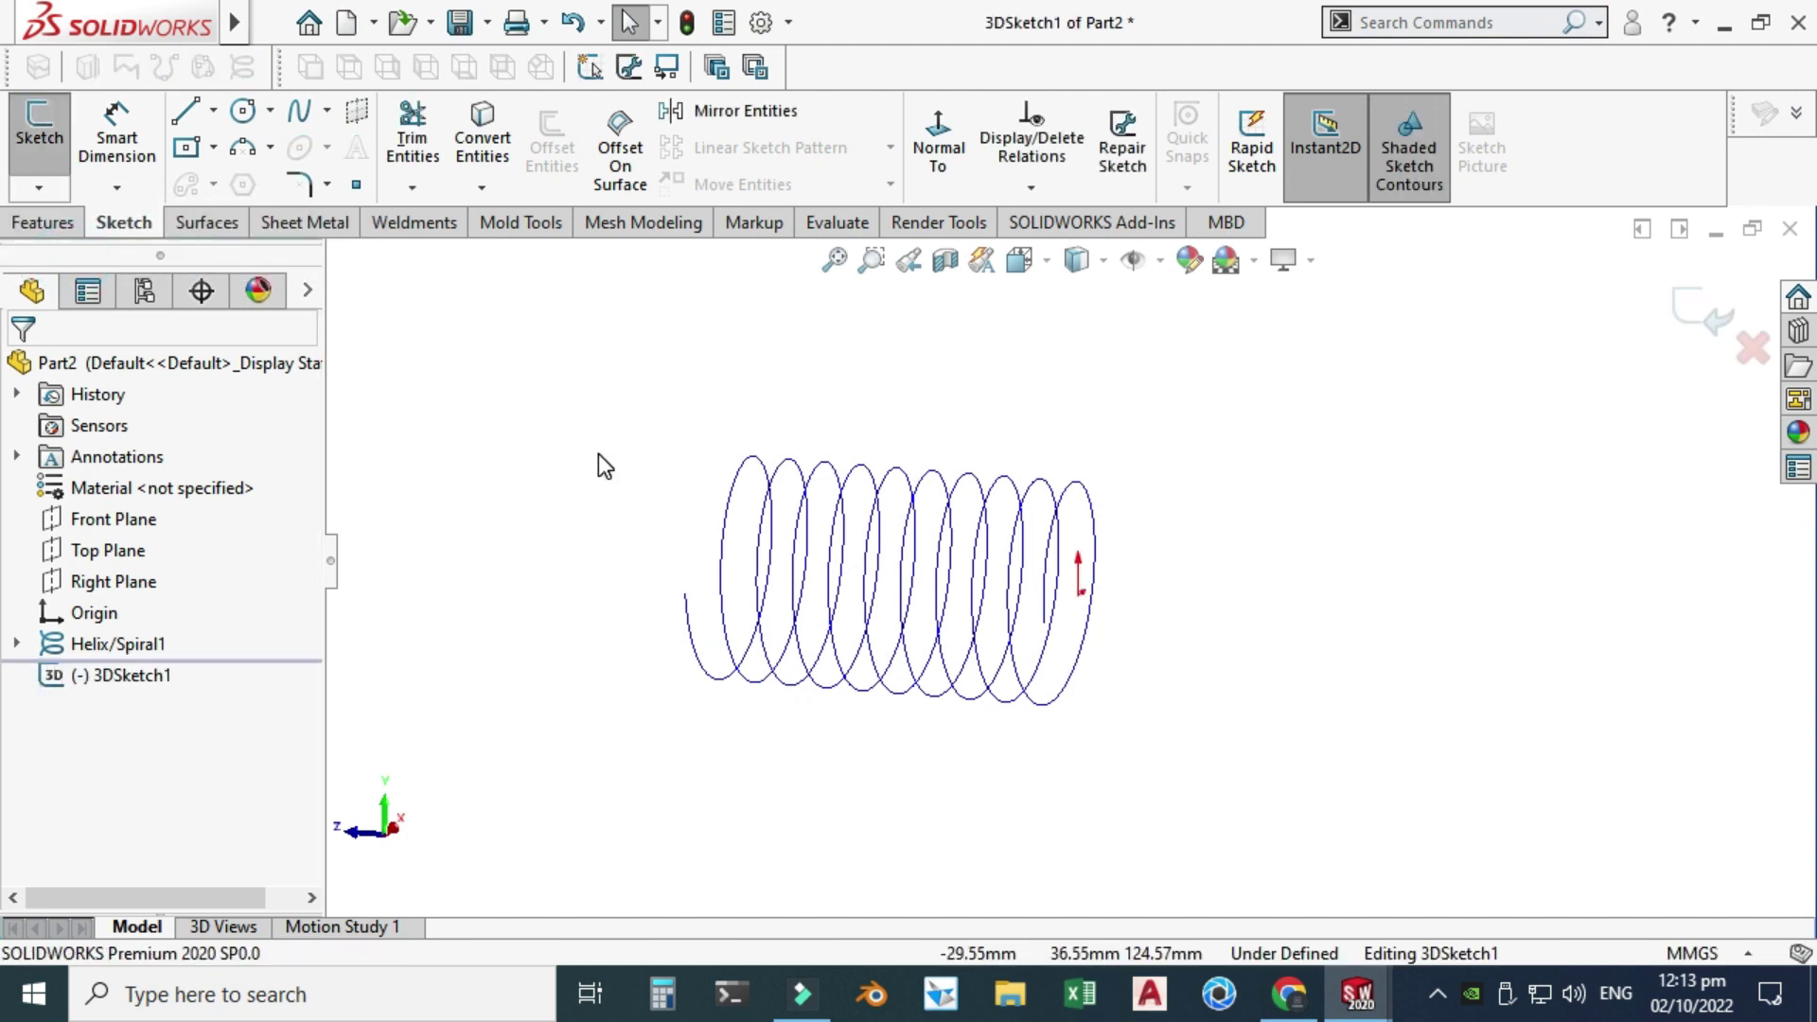
left_click(723, 575)
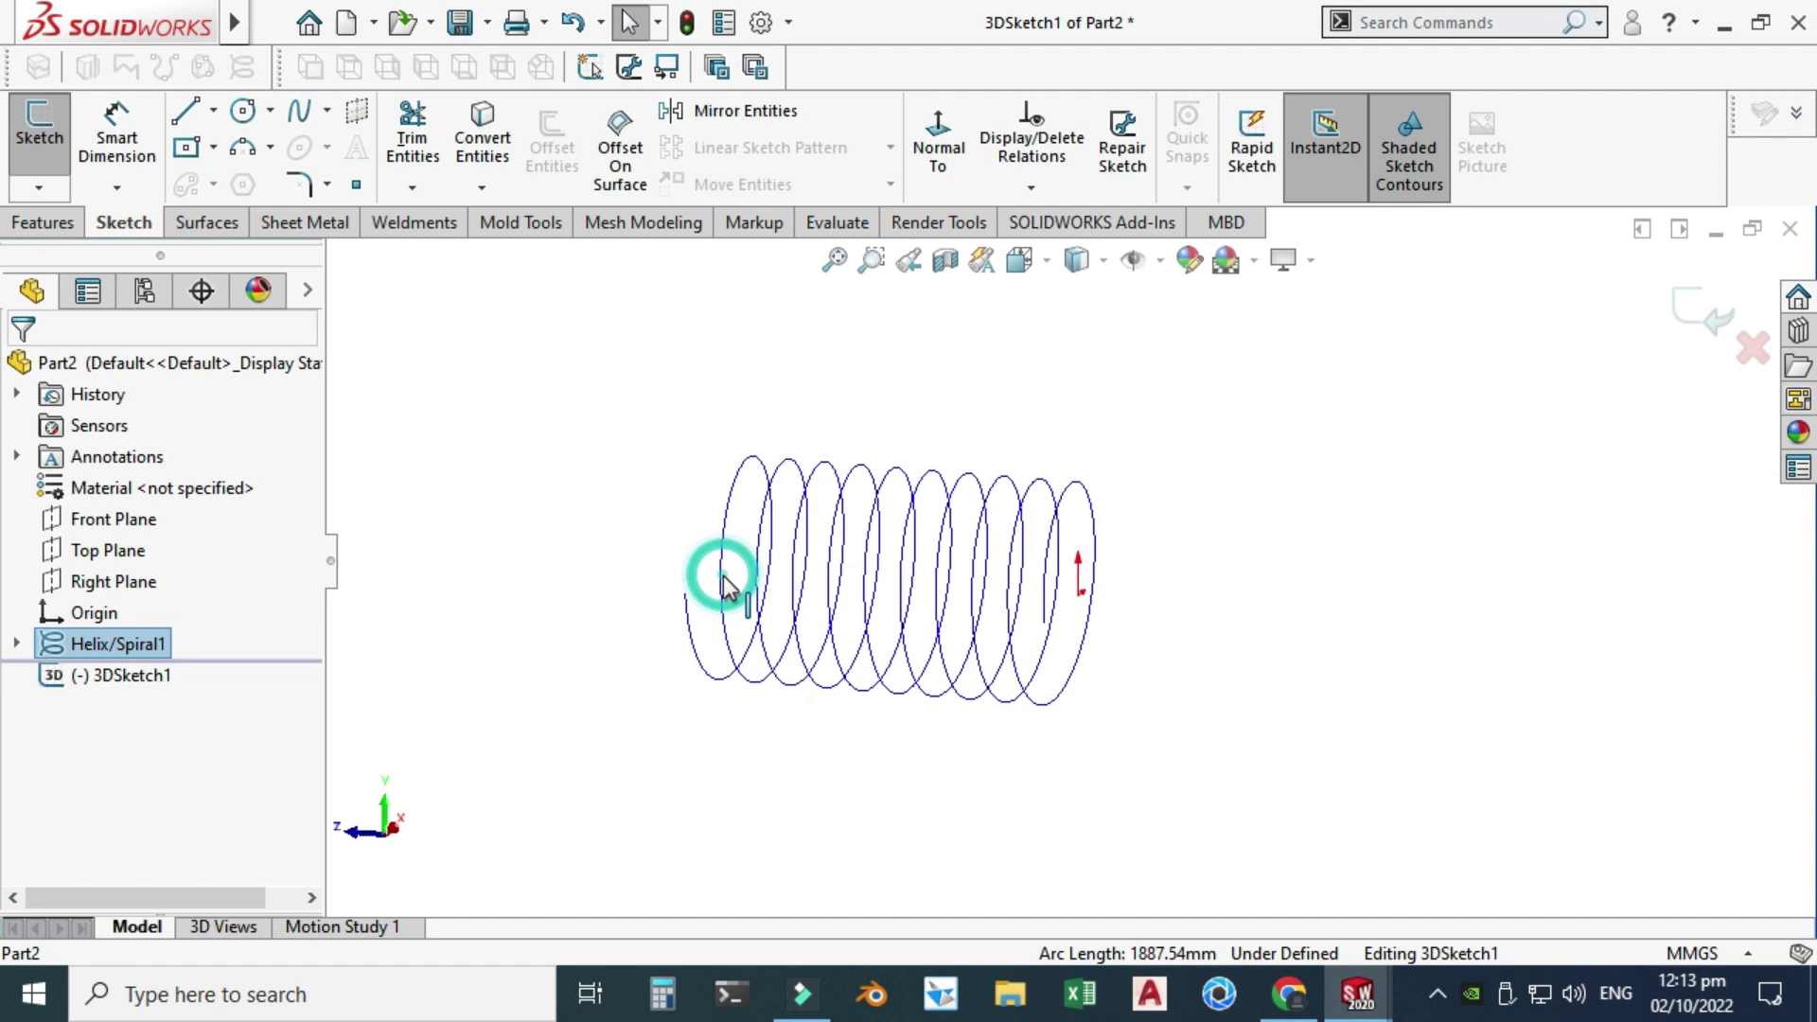
left_click(479, 121)
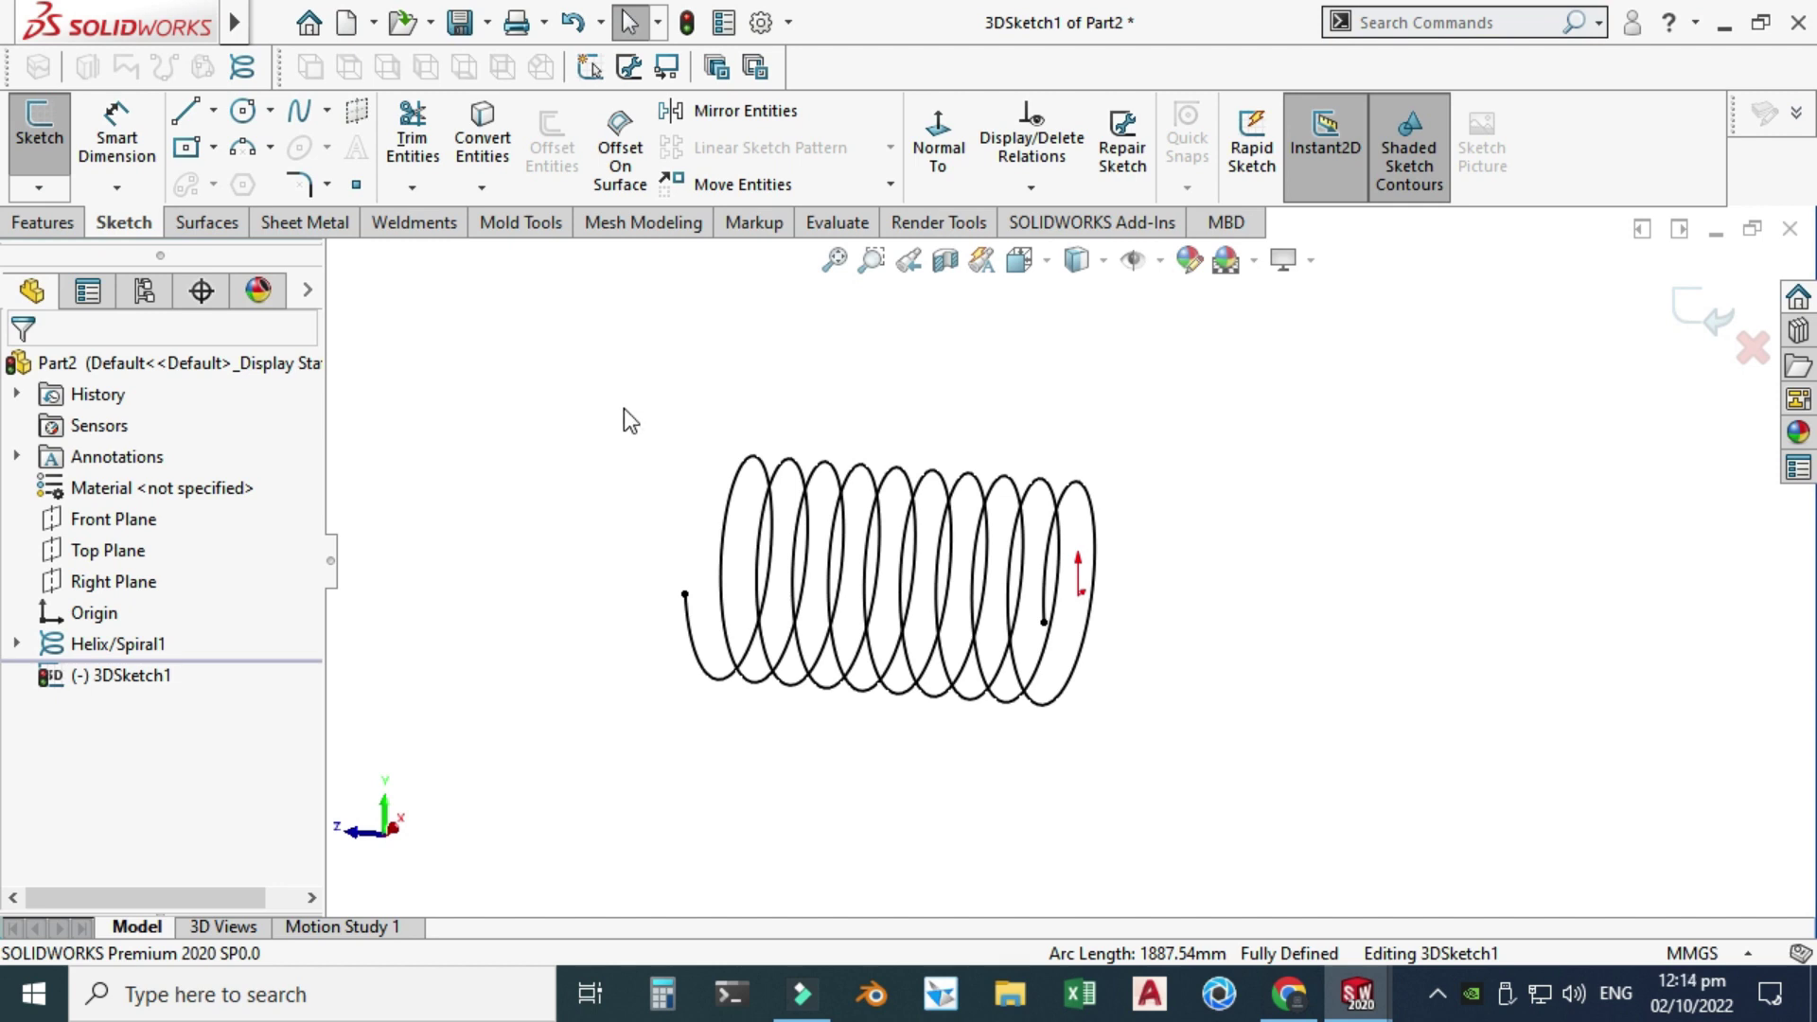
scroll(623, 407, "down", 1)
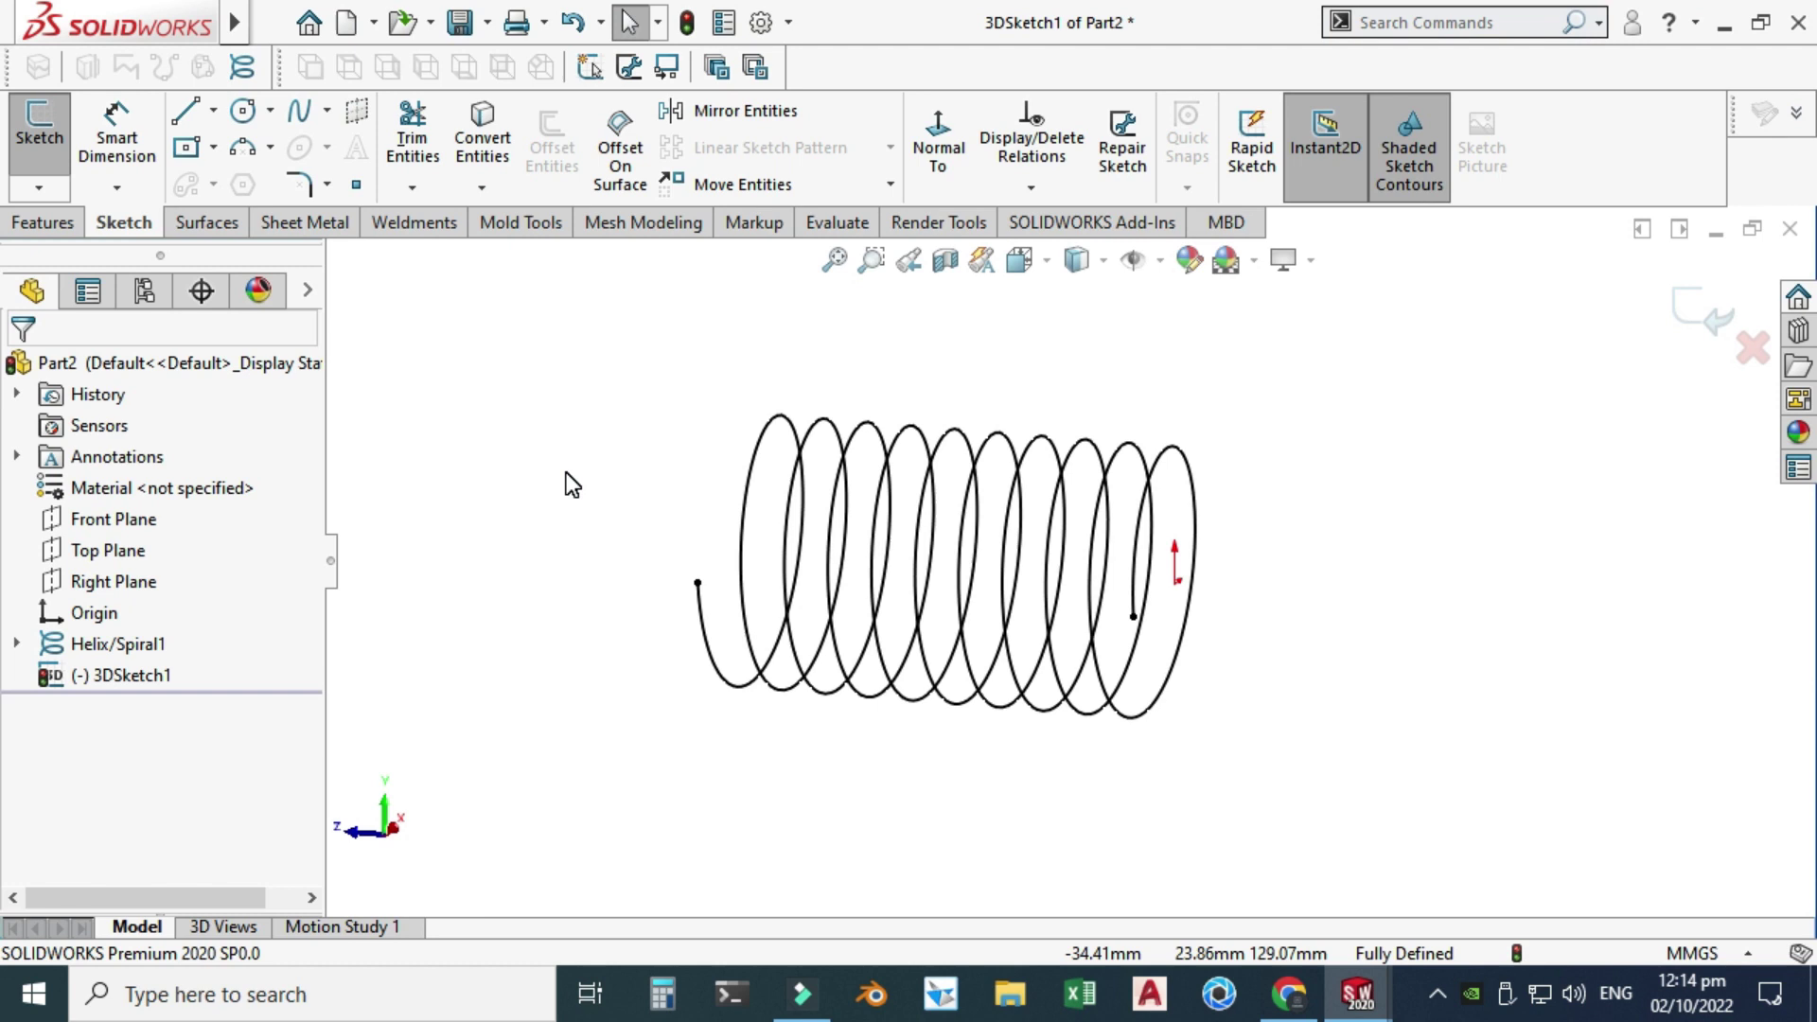
middle_click_drag(566, 474, 480, 363)
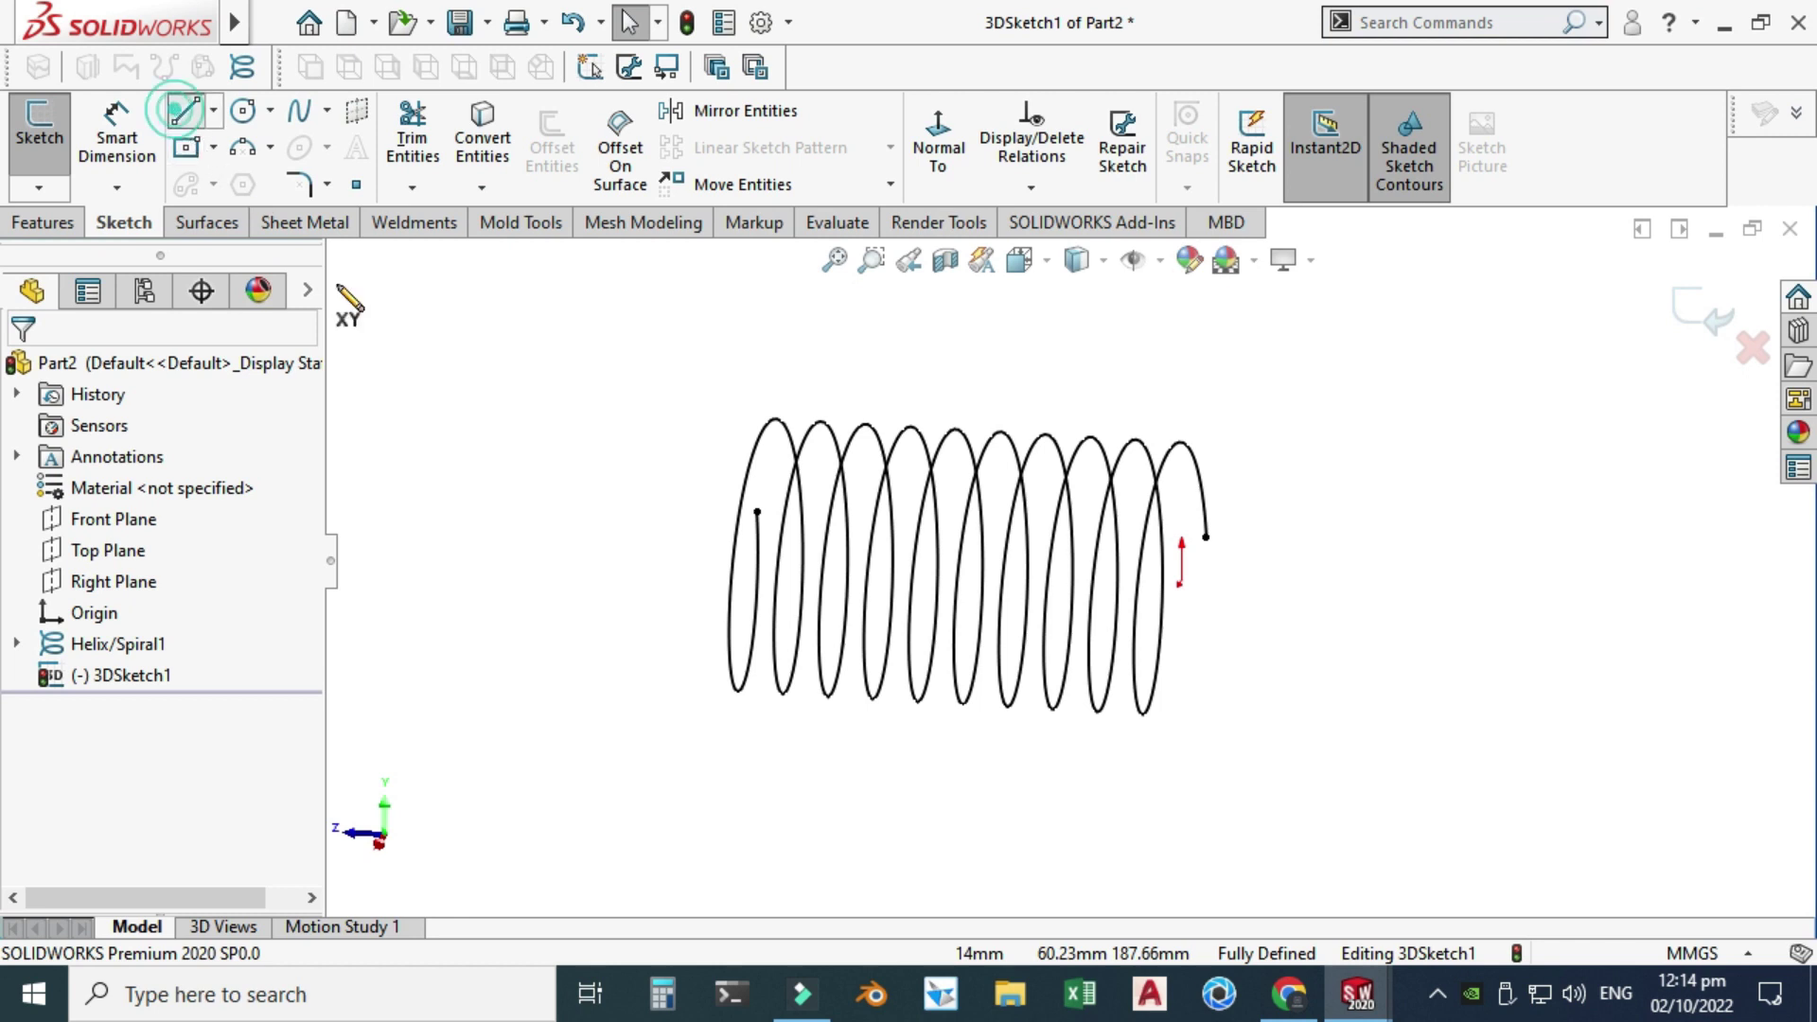
- Draw a leg line rising from the helix's starting end
left_click(186, 110)
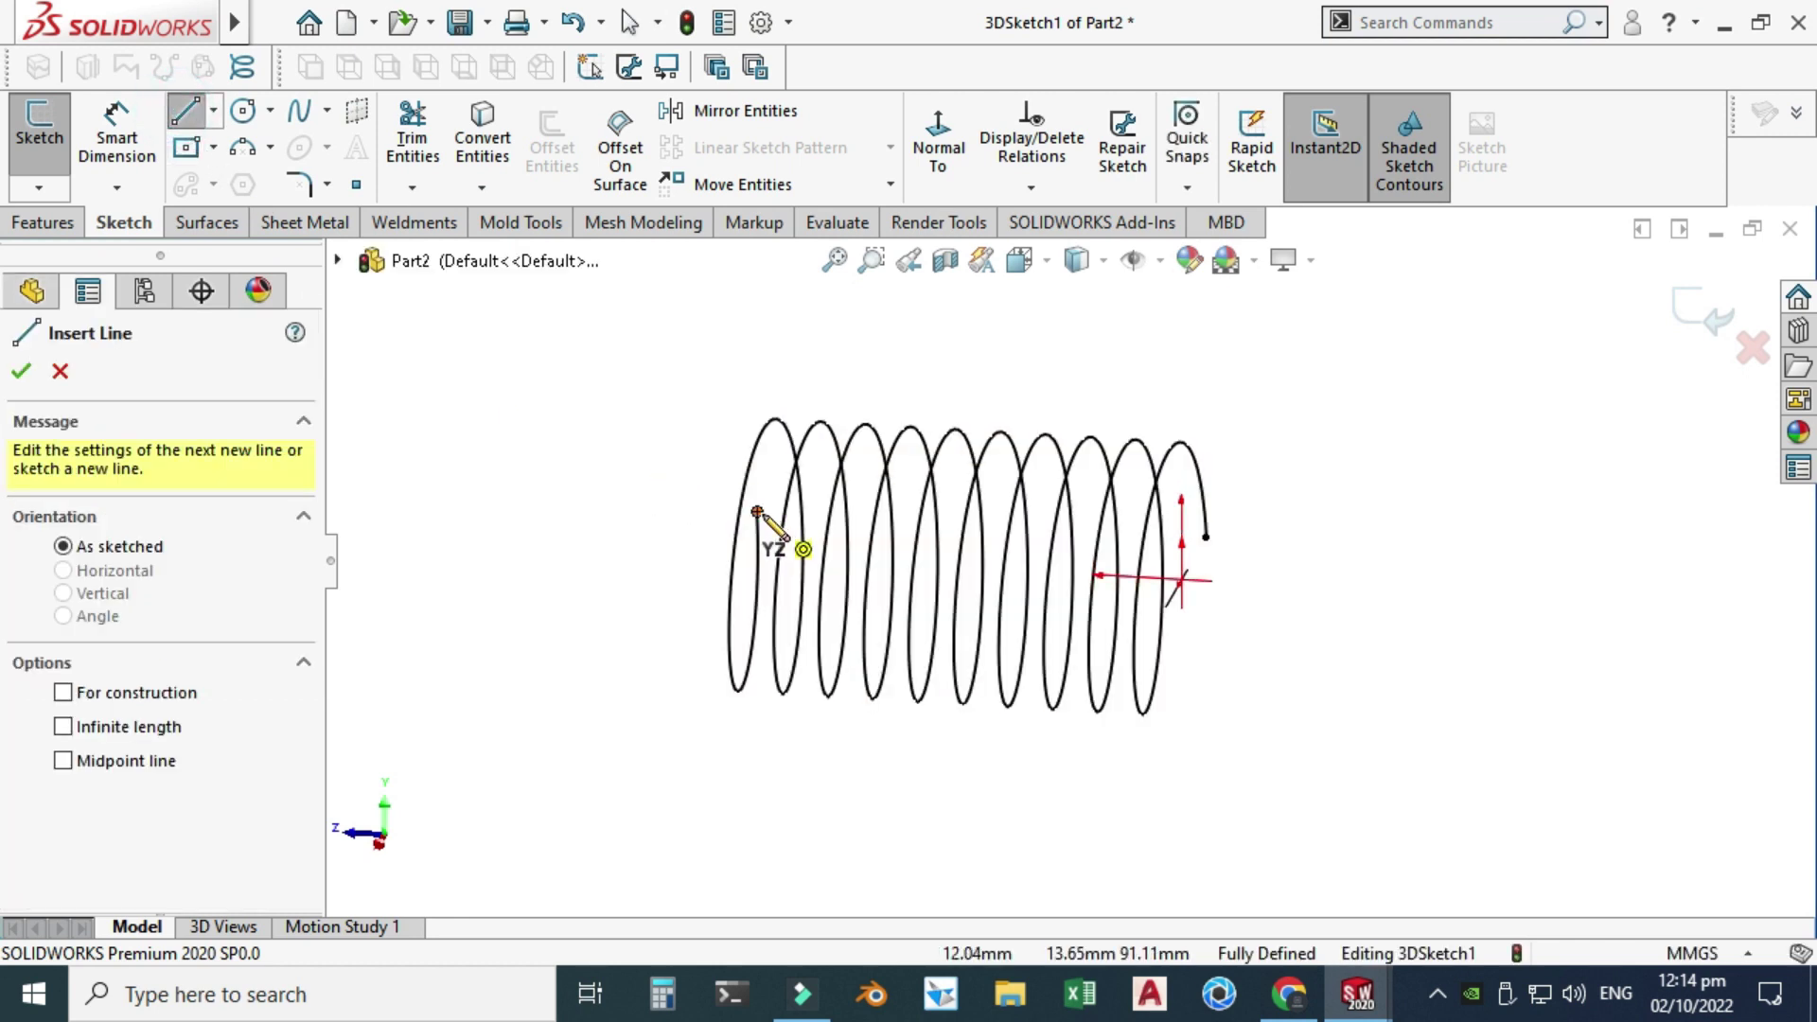
left_click(757, 512)
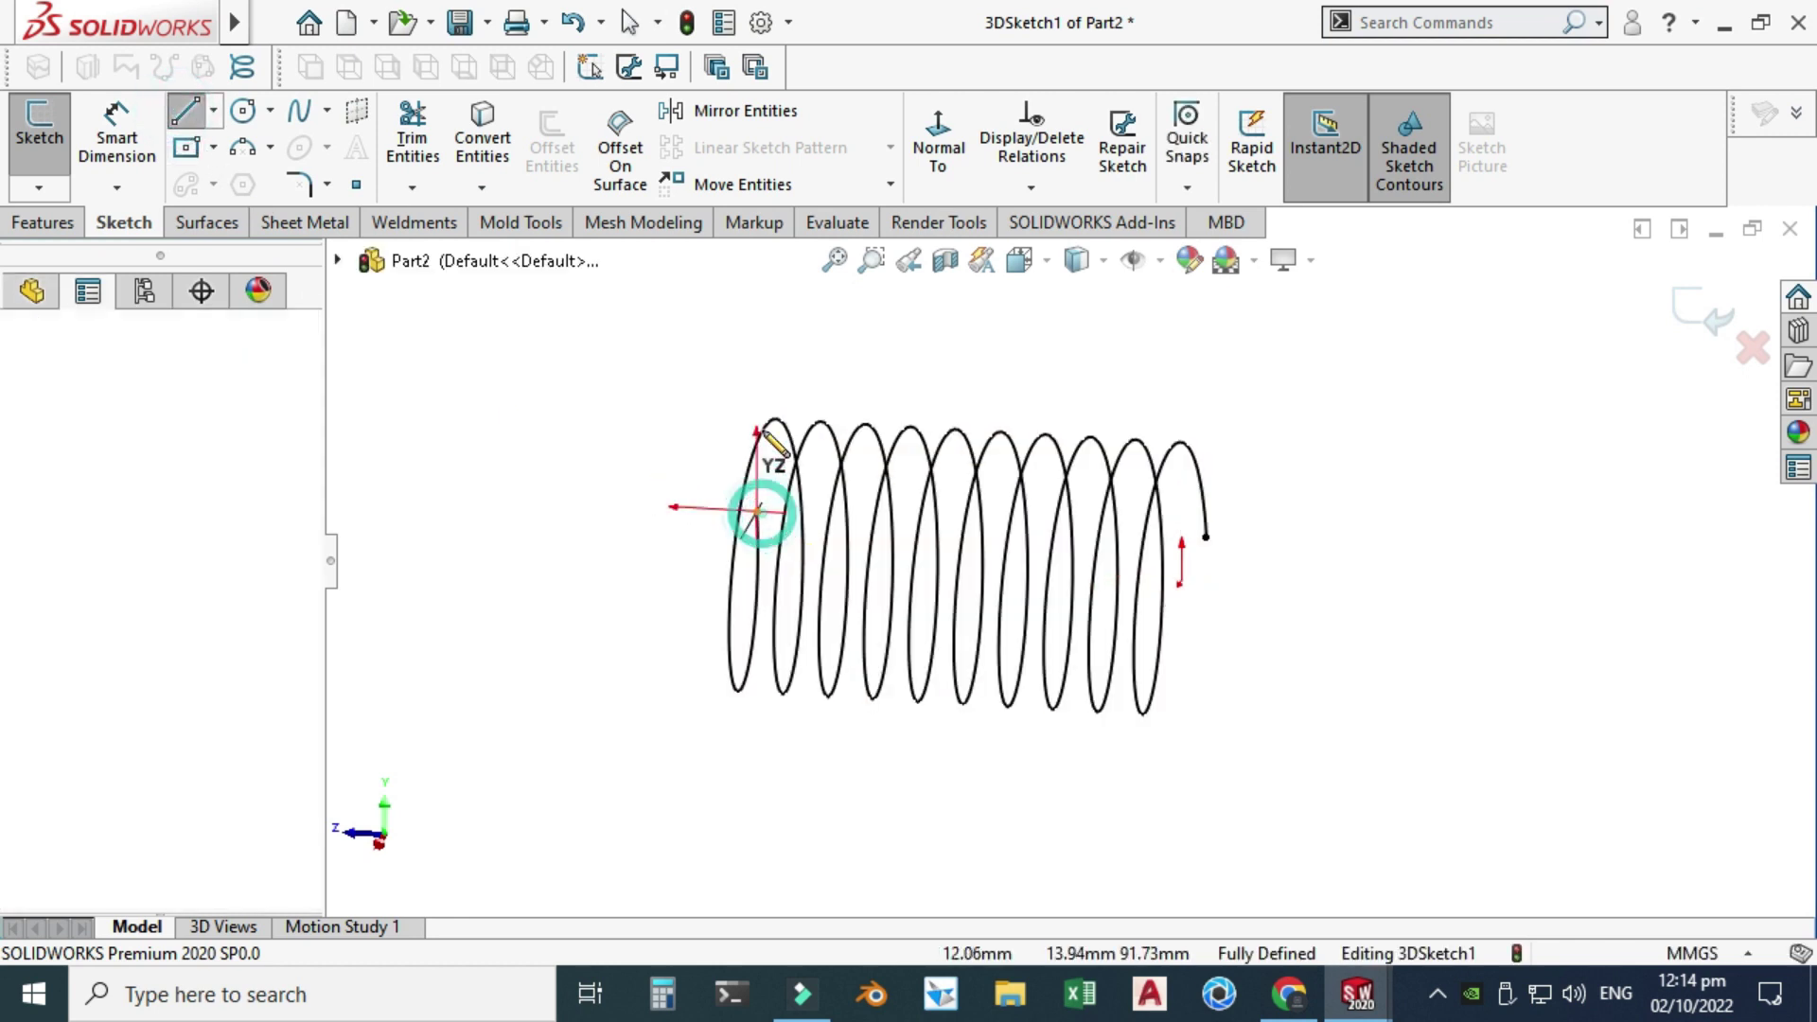
left_click(667, 401)
key("Escape")
right_click(951, 386)
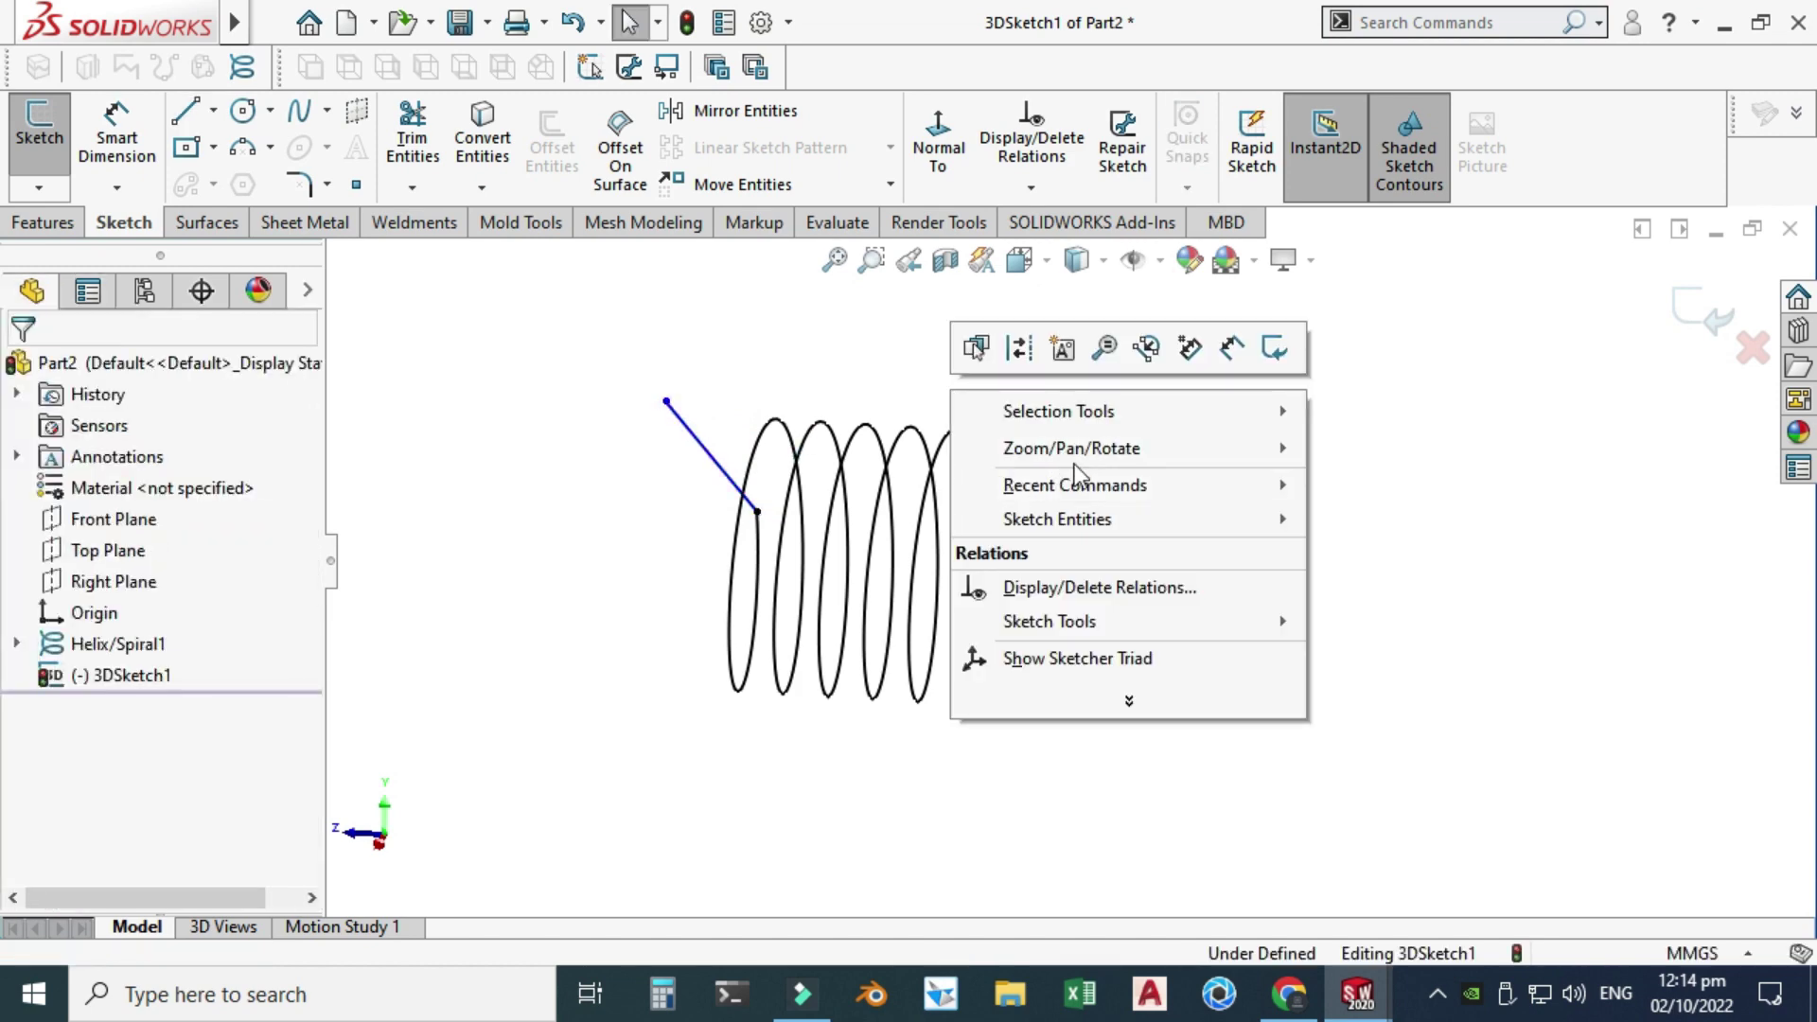
mouse_move(1084, 451)
left_click(1363, 554)
left_click_drag(1325, 549, 1001, 527)
key("Escape")
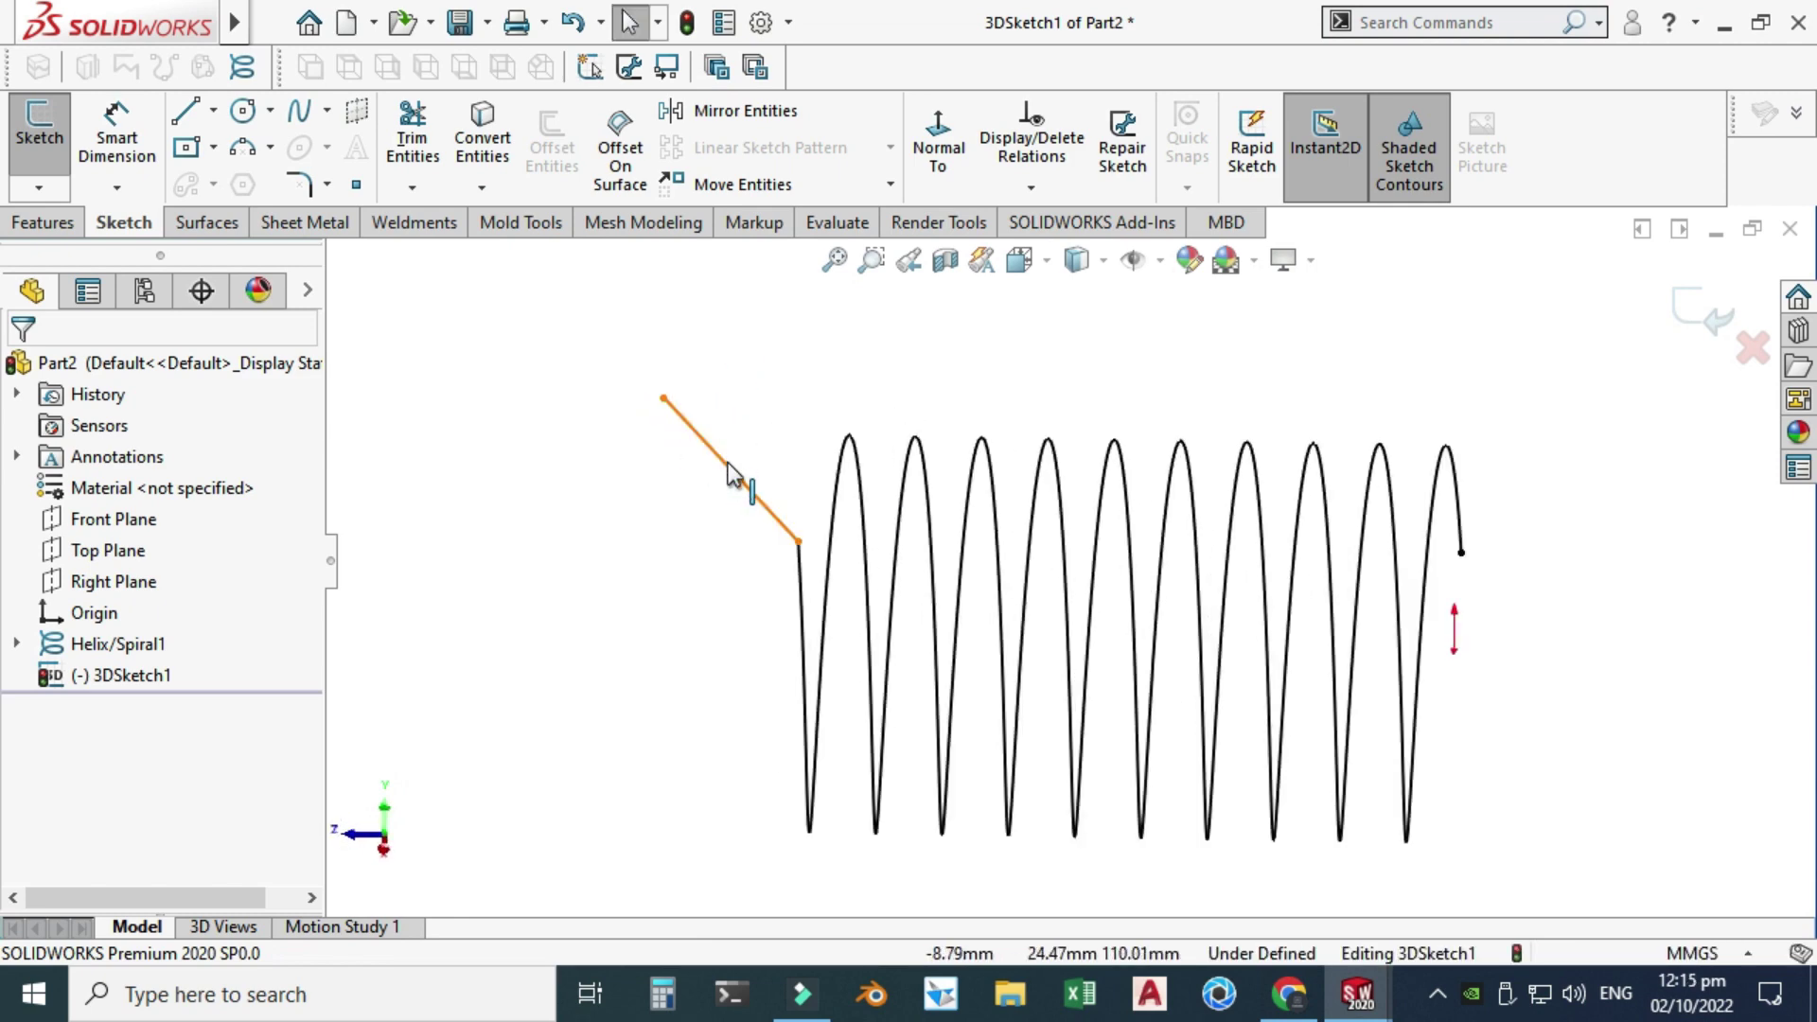
- Constrain the upper leg line Along Y
left_click(730, 470)
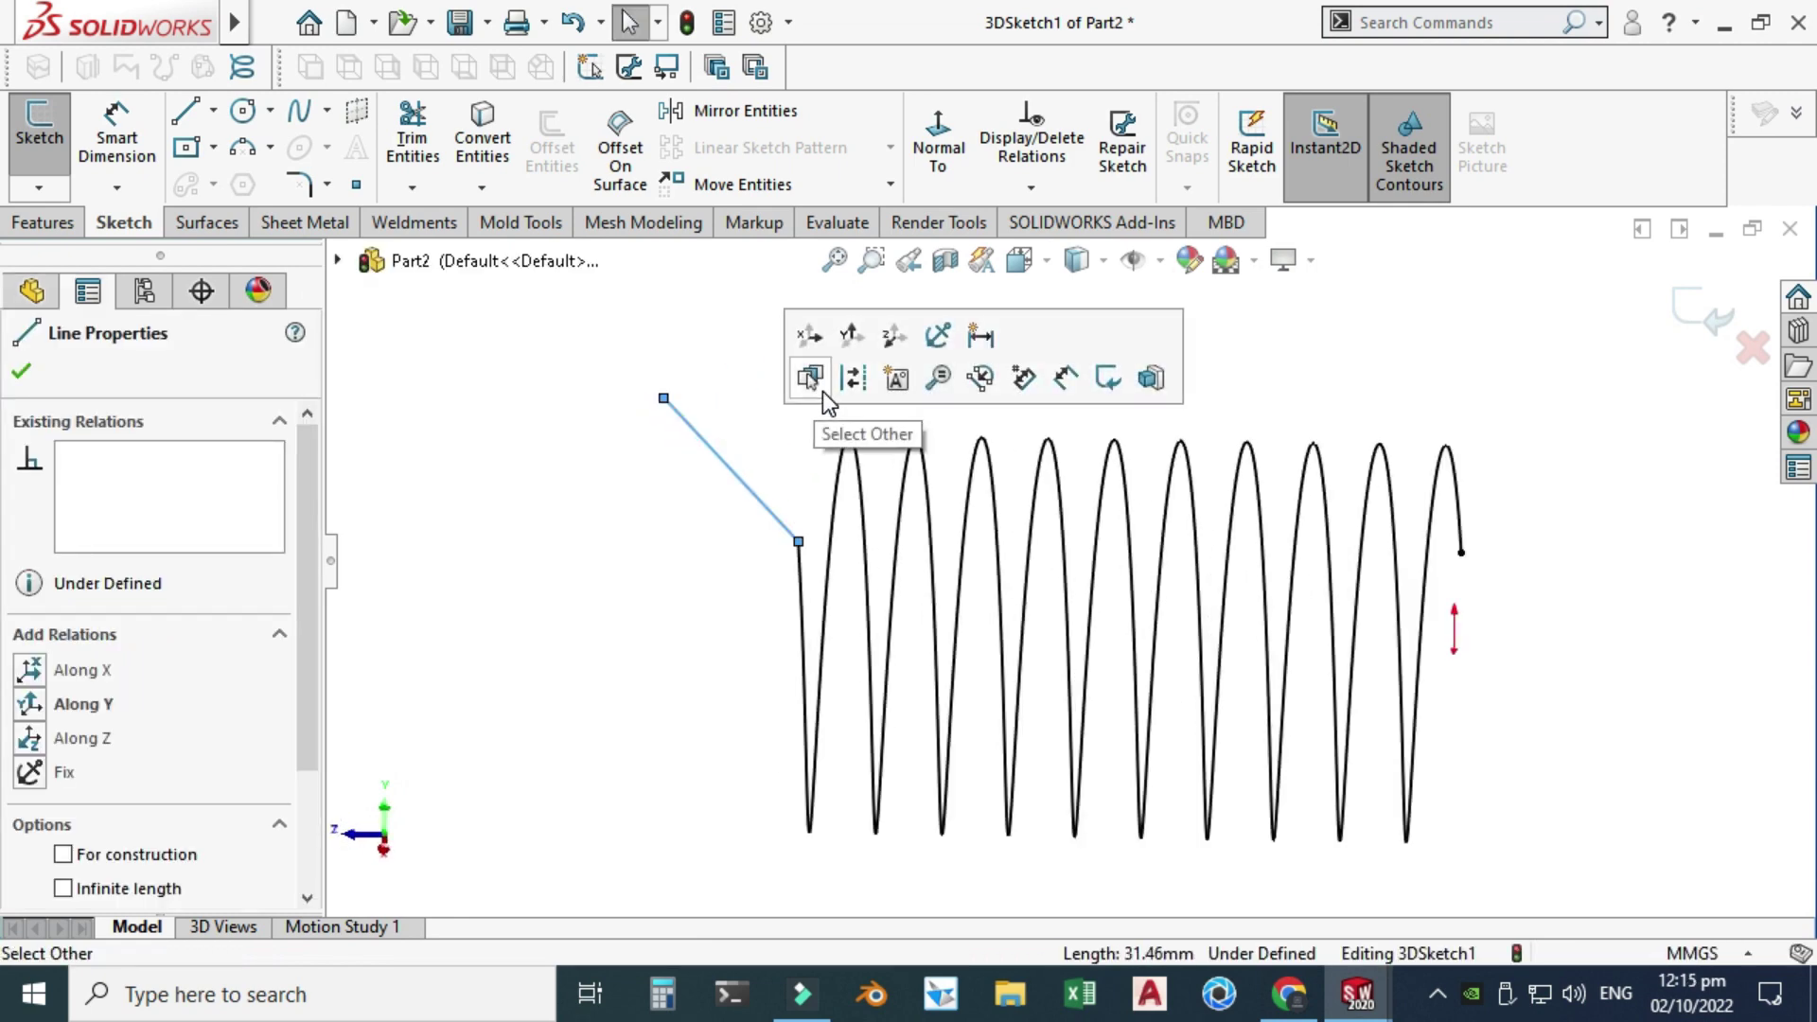
left_click(851, 335)
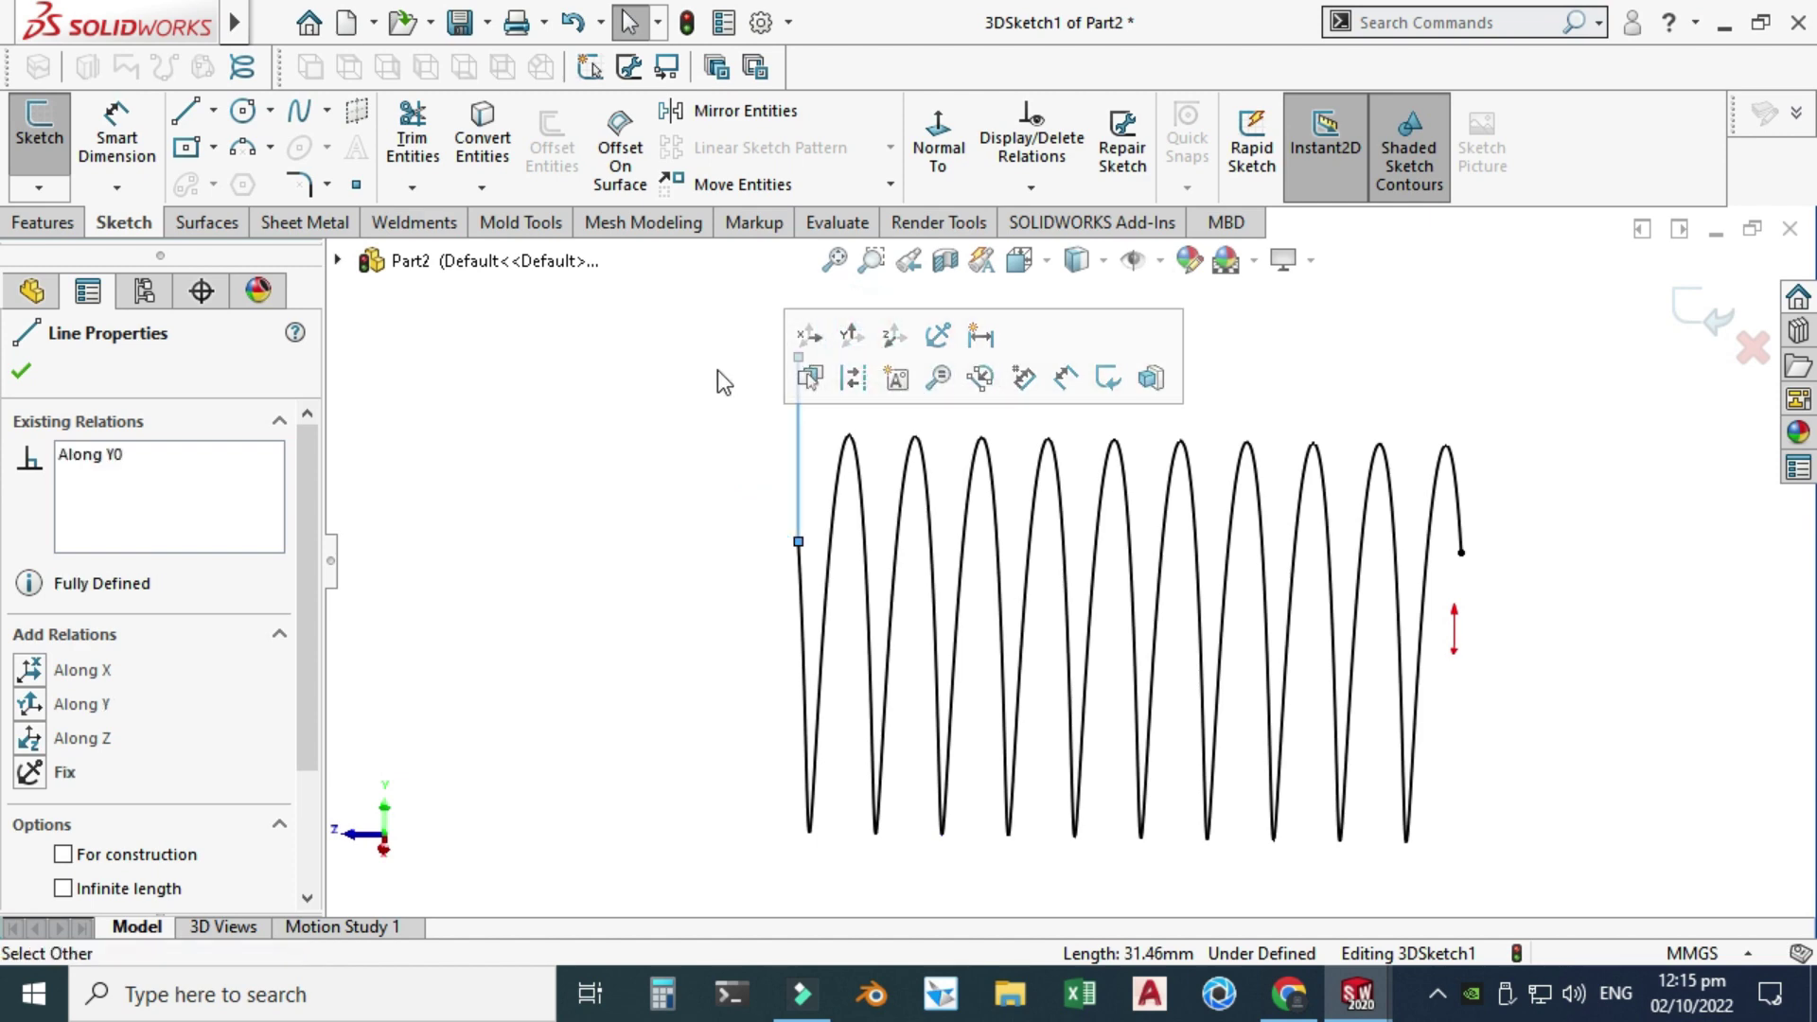
left_click(663, 378)
scroll(1069, 397, "up", 2)
right_click(1079, 354)
left_click(1177, 414)
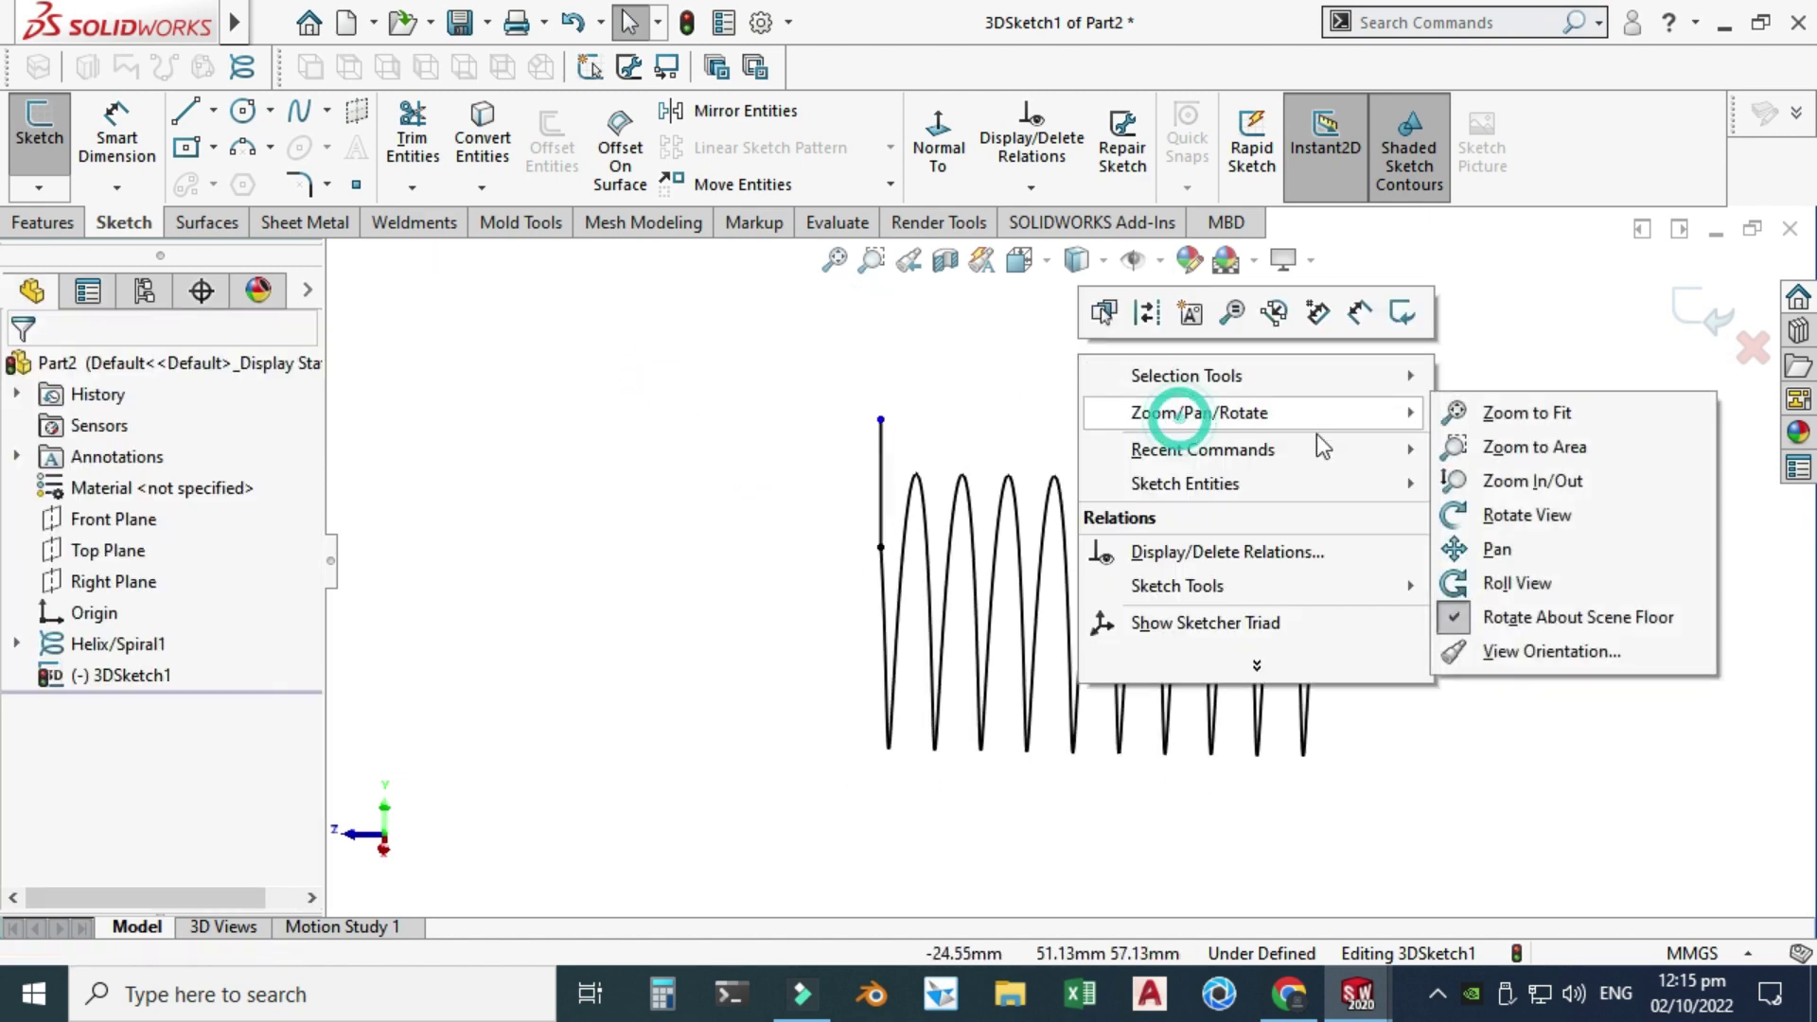
left_click(1524, 515)
left_click_drag(1344, 483, 1269, 616)
key("Escape")
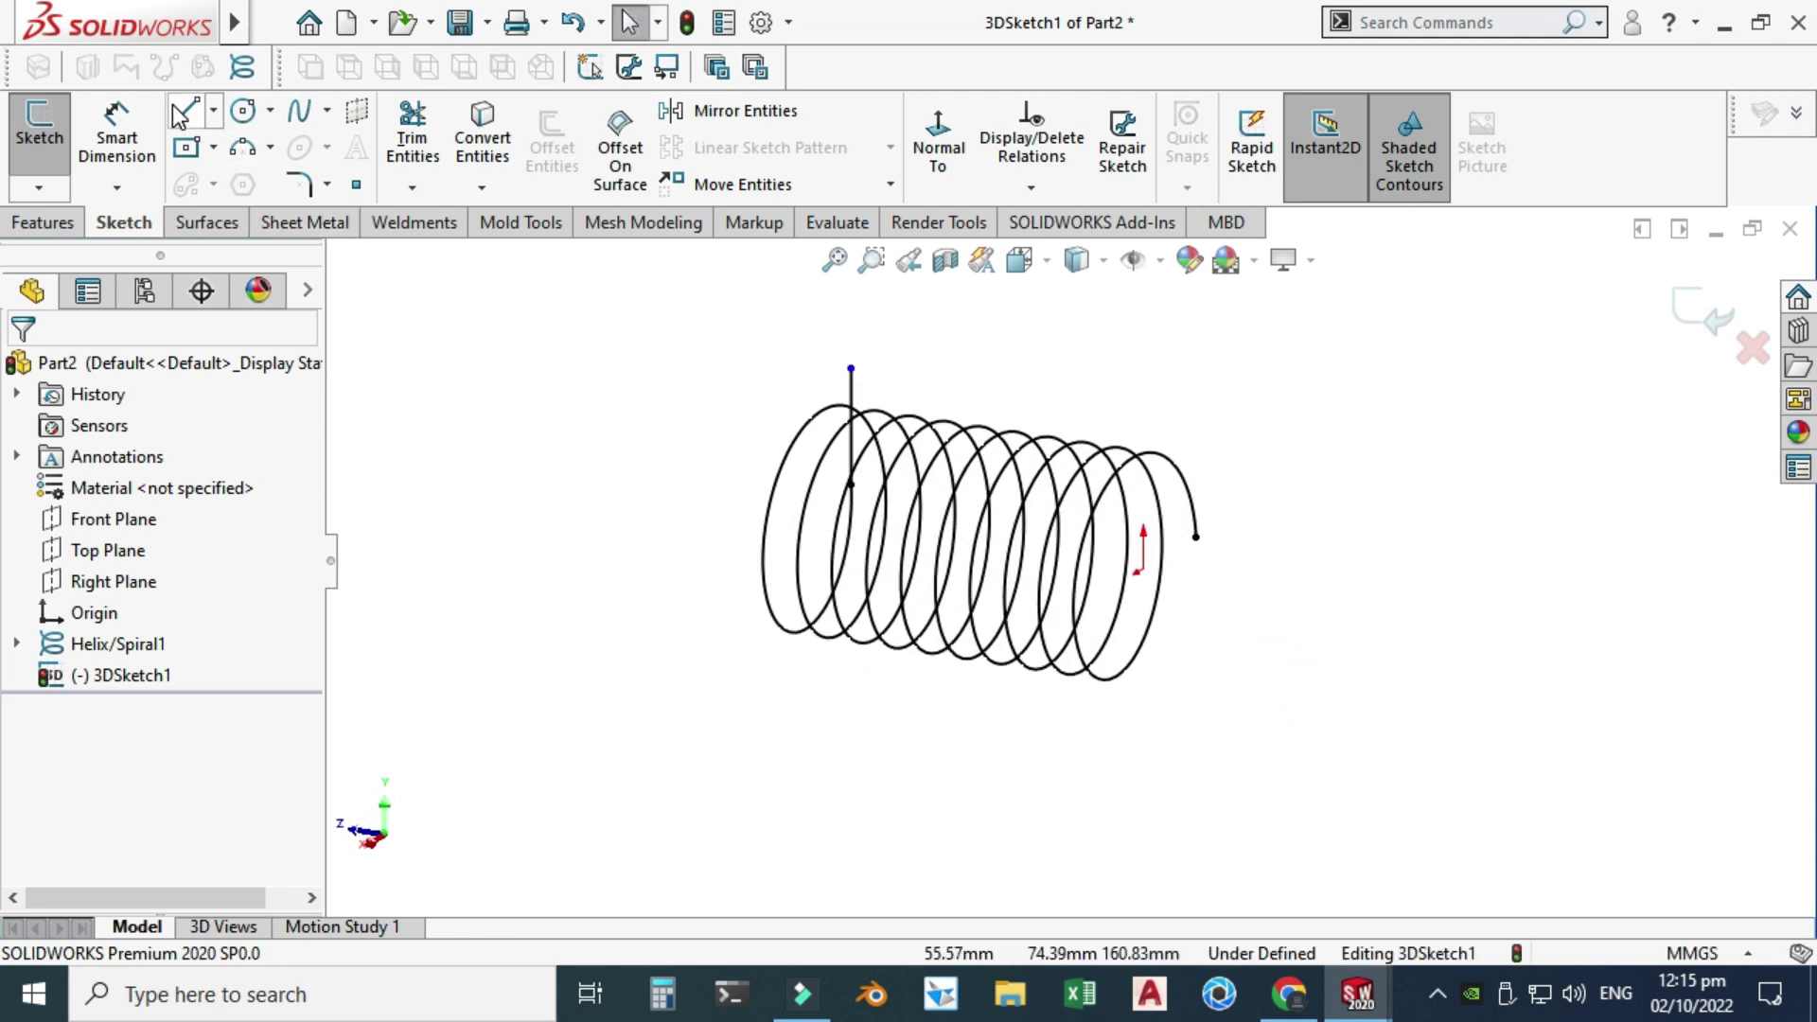
- Draw a vertical leg line dropping straight down from the helix's far end
left_click(180, 114)
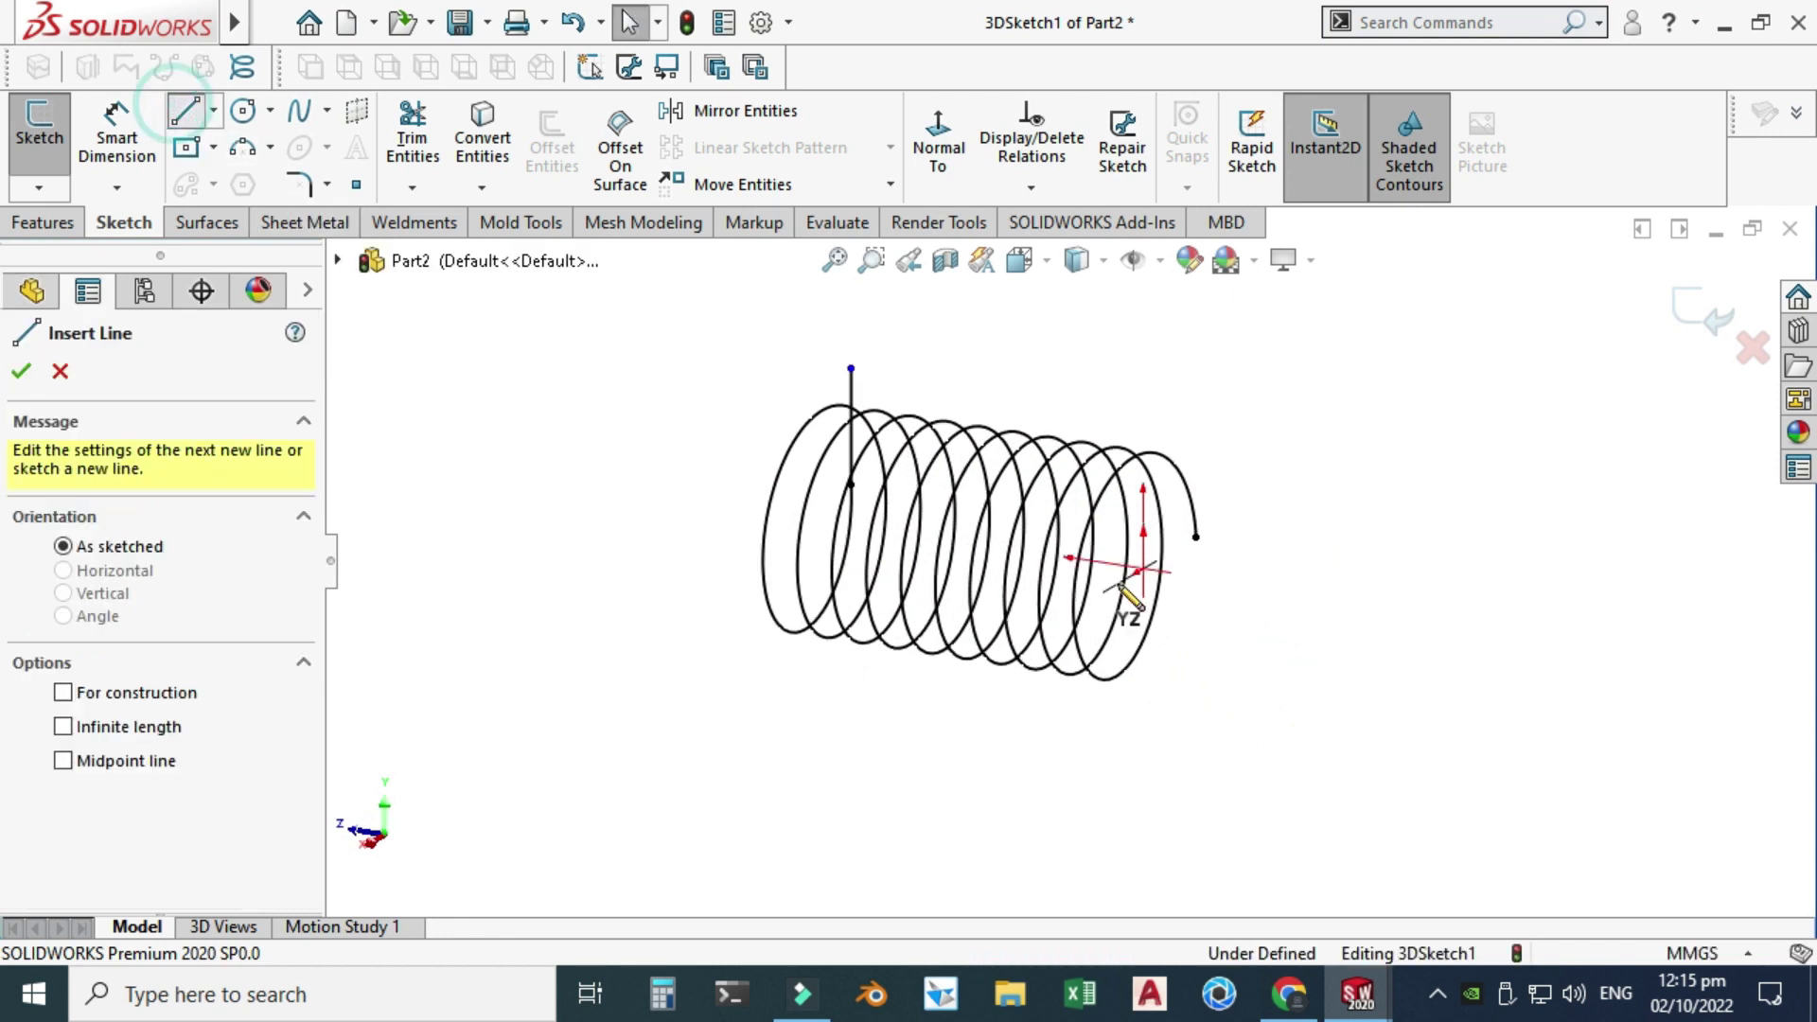
left_click(1195, 537)
left_click(1195, 649)
key("Escape")
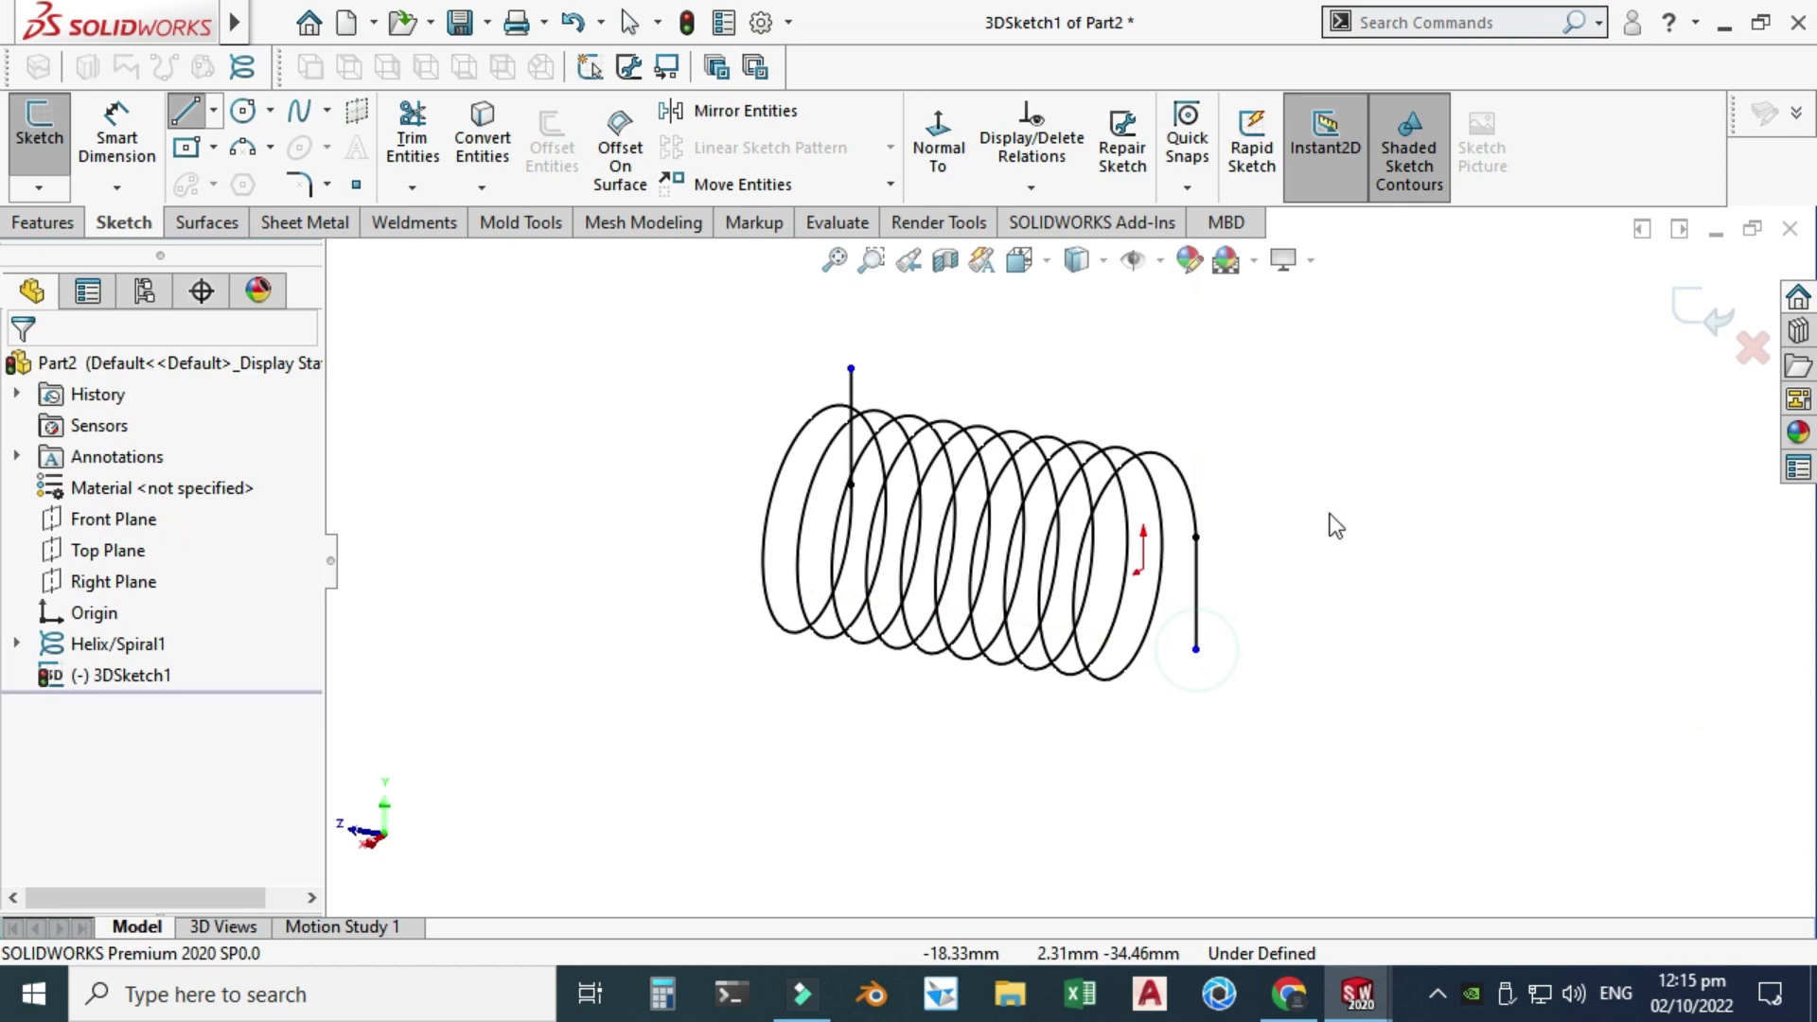
right_click(1335, 526)
mouse_move(1419, 471)
left_click(1136, 571)
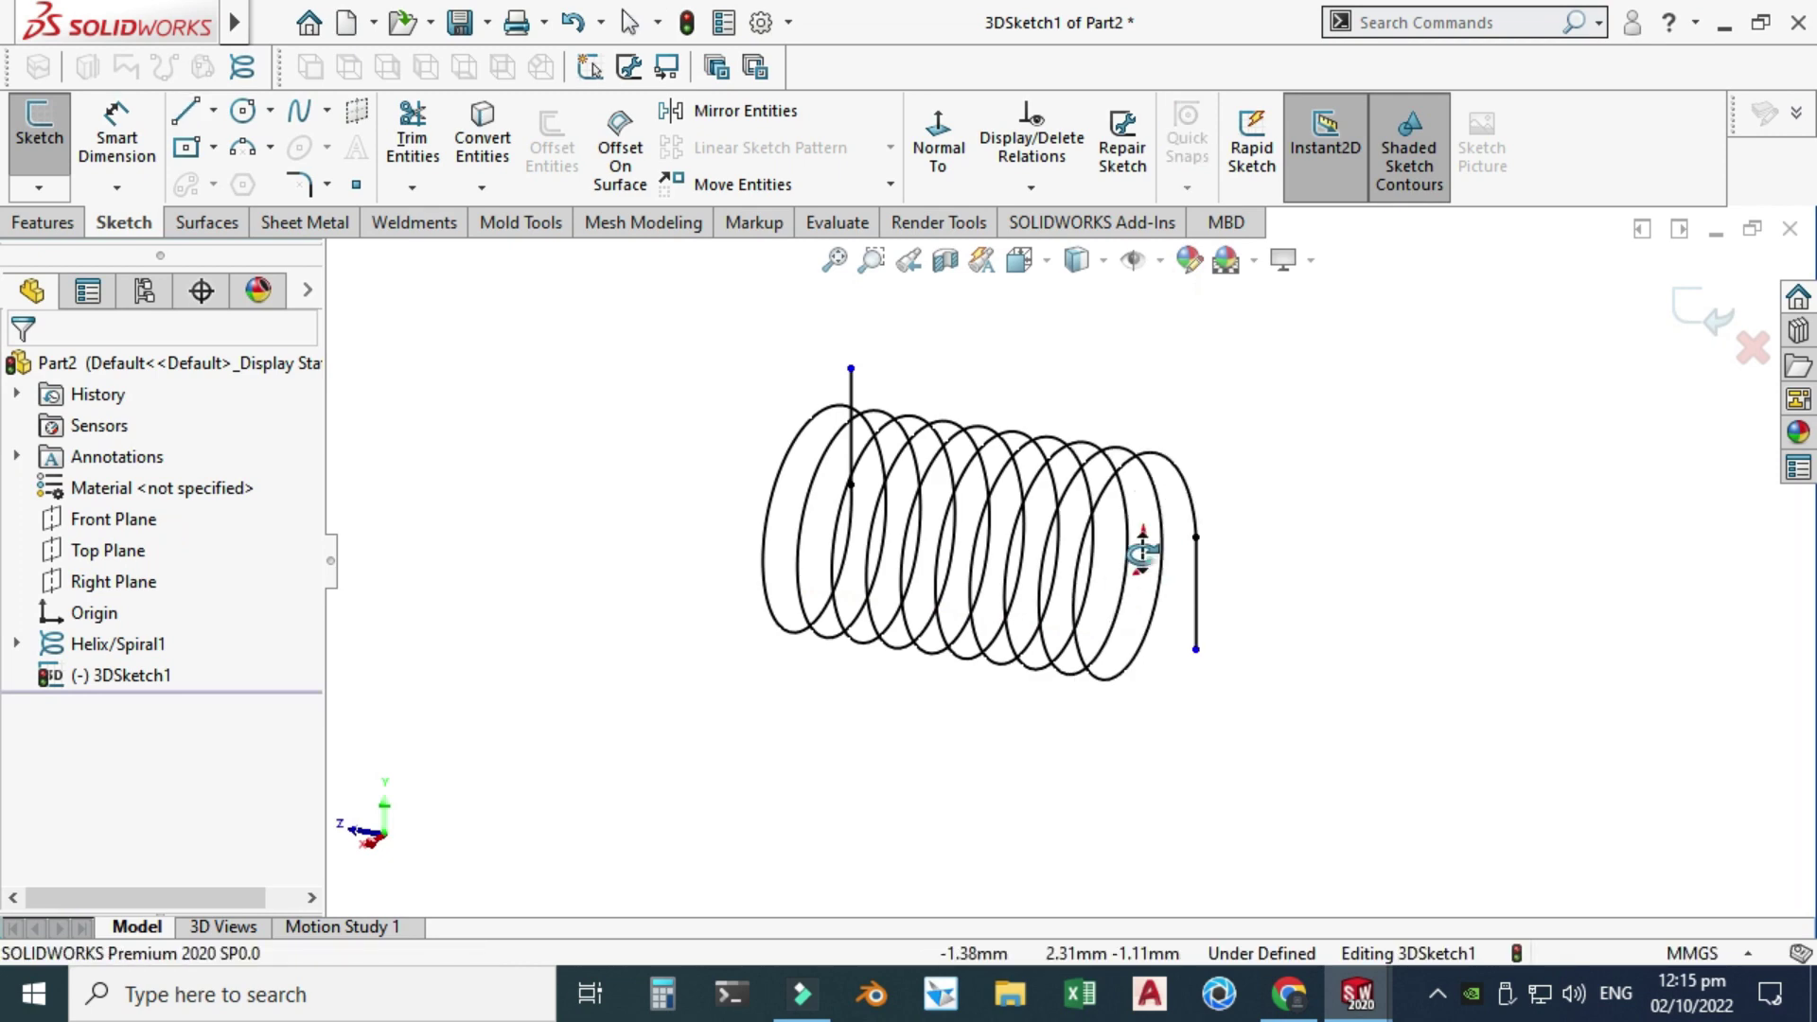
mouse_move(1142, 554)
left_mouse_down()
mouse_move(974, 489)
mouse_move(860, 495)
mouse_move(1188, 568)
mouse_move(1133, 572)
left_mouse_up()
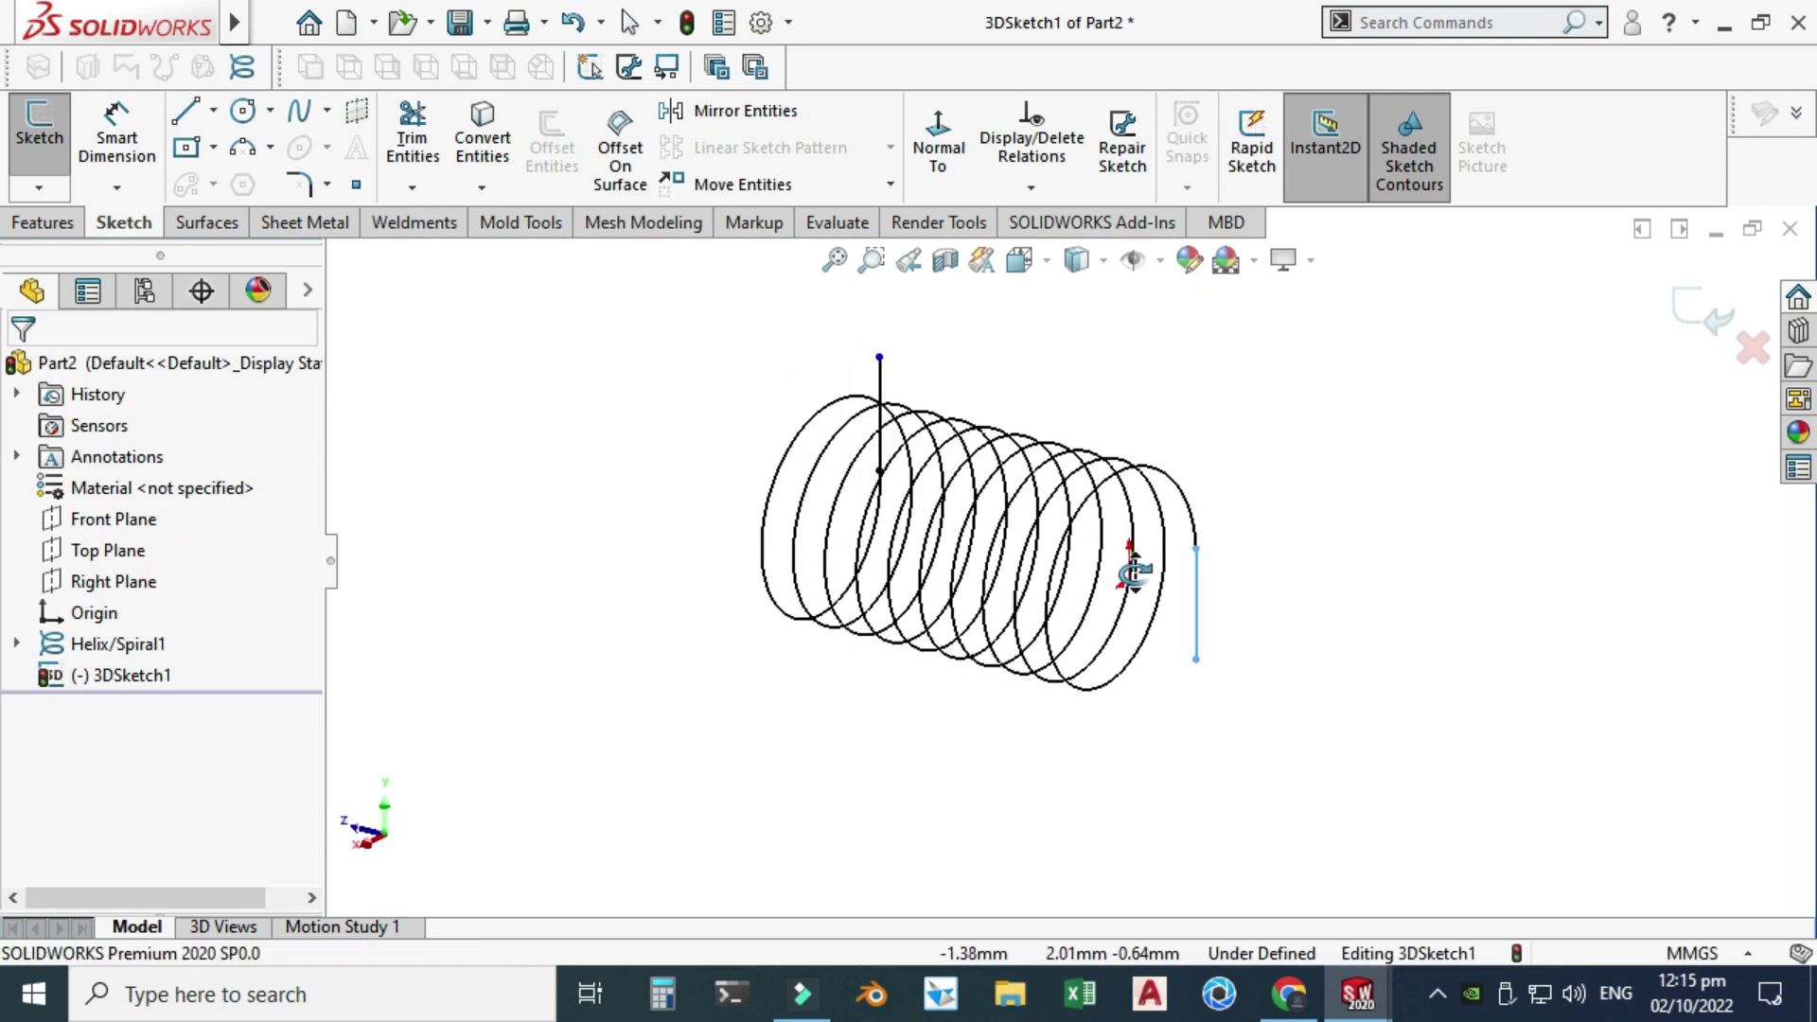
key("Escape")
scroll(1229, 479, "down", 2)
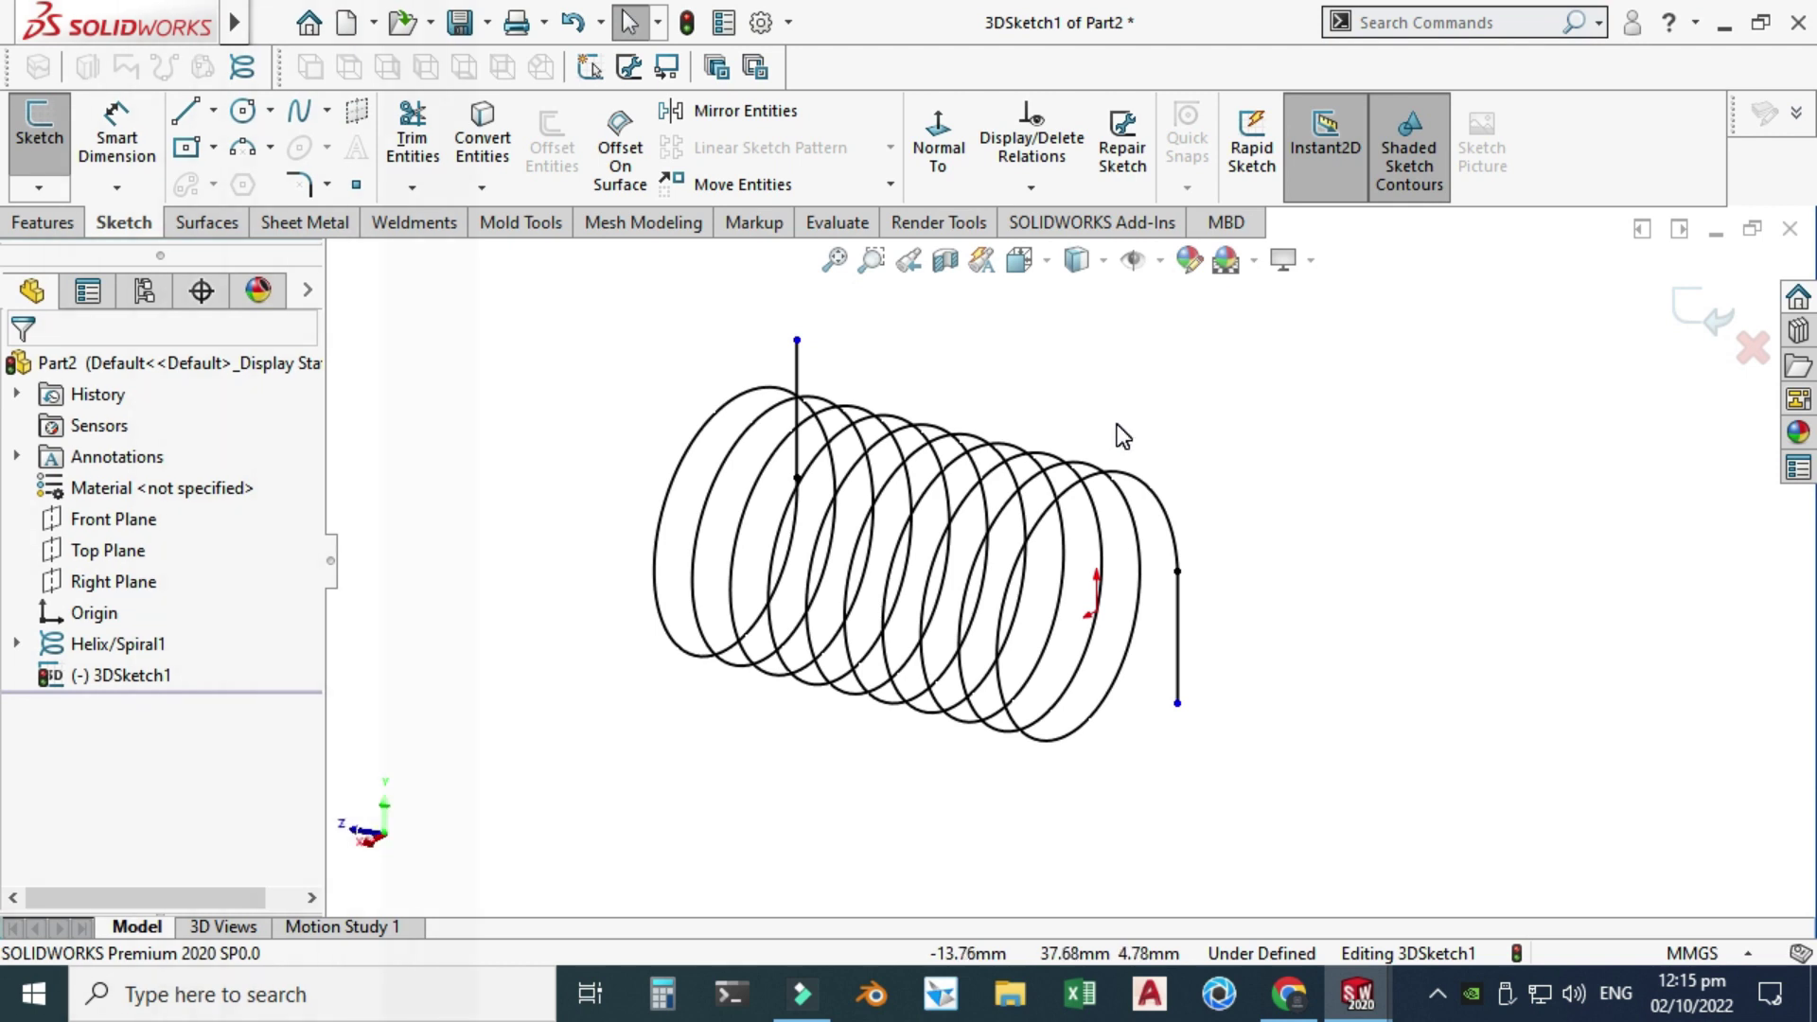
- Make the upper and lower leg lines equal in length
left_click(998, 473)
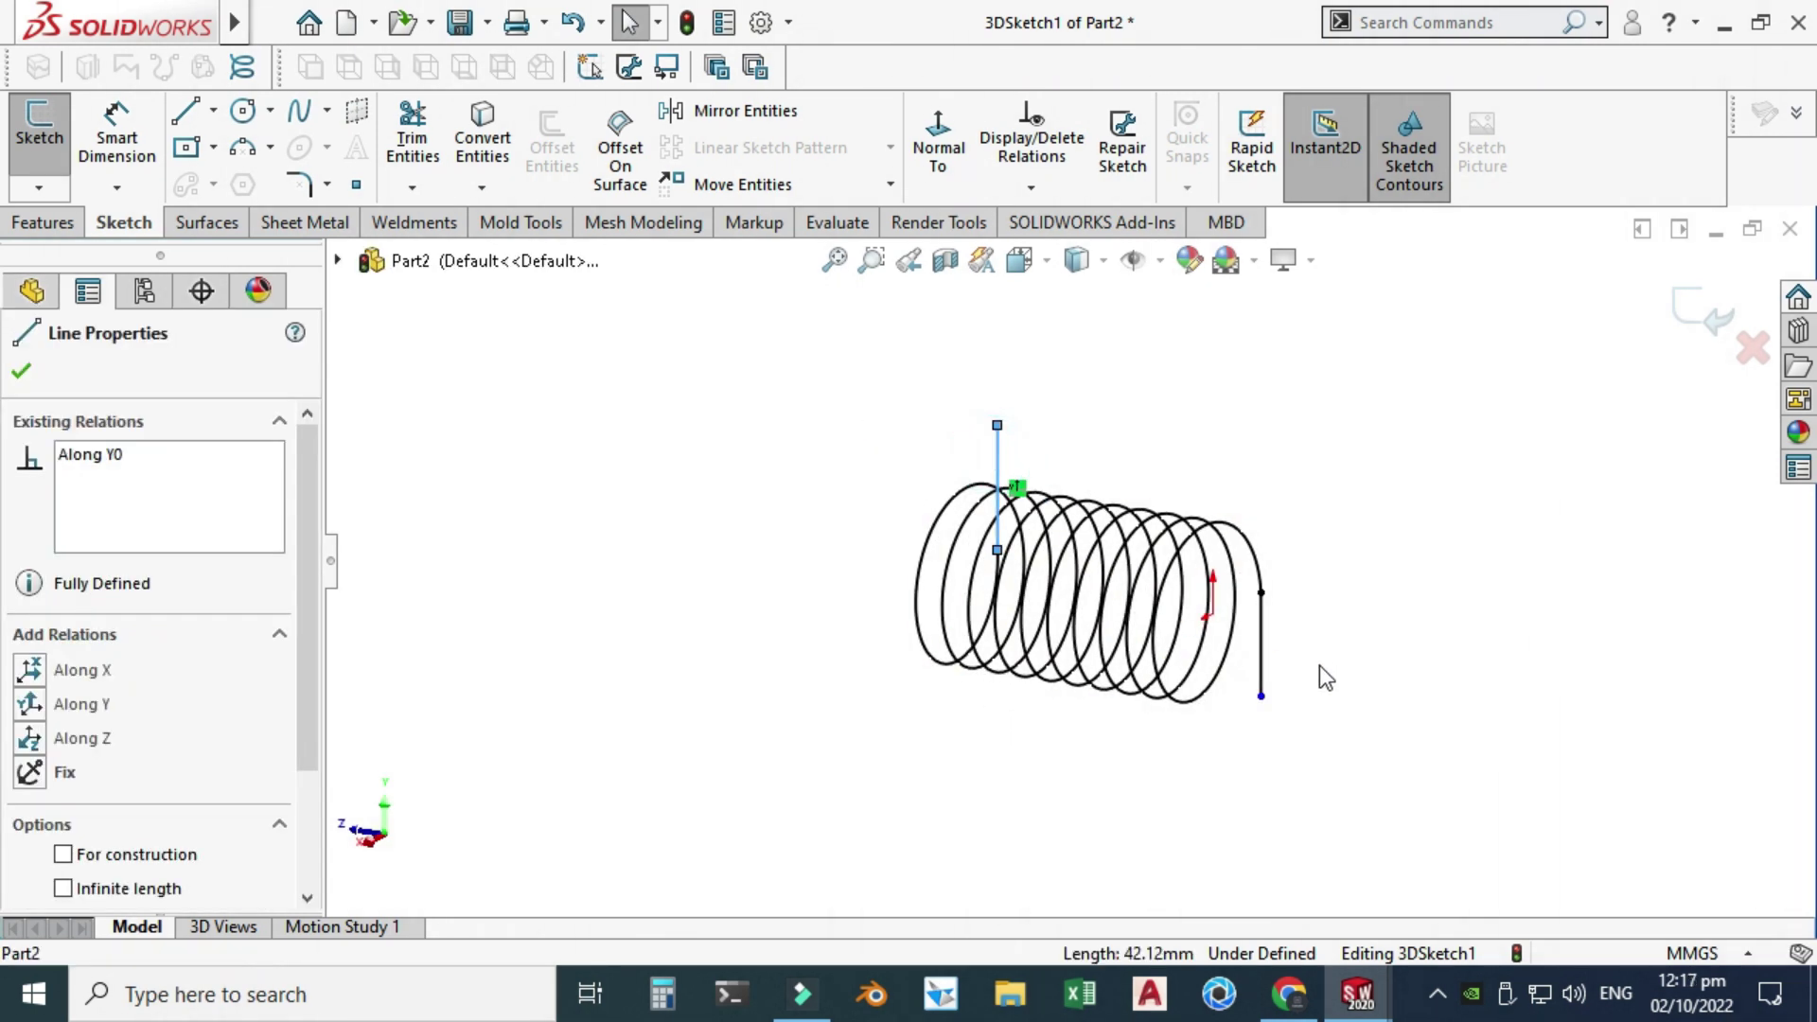
left_click(1259, 651, "ctrl")
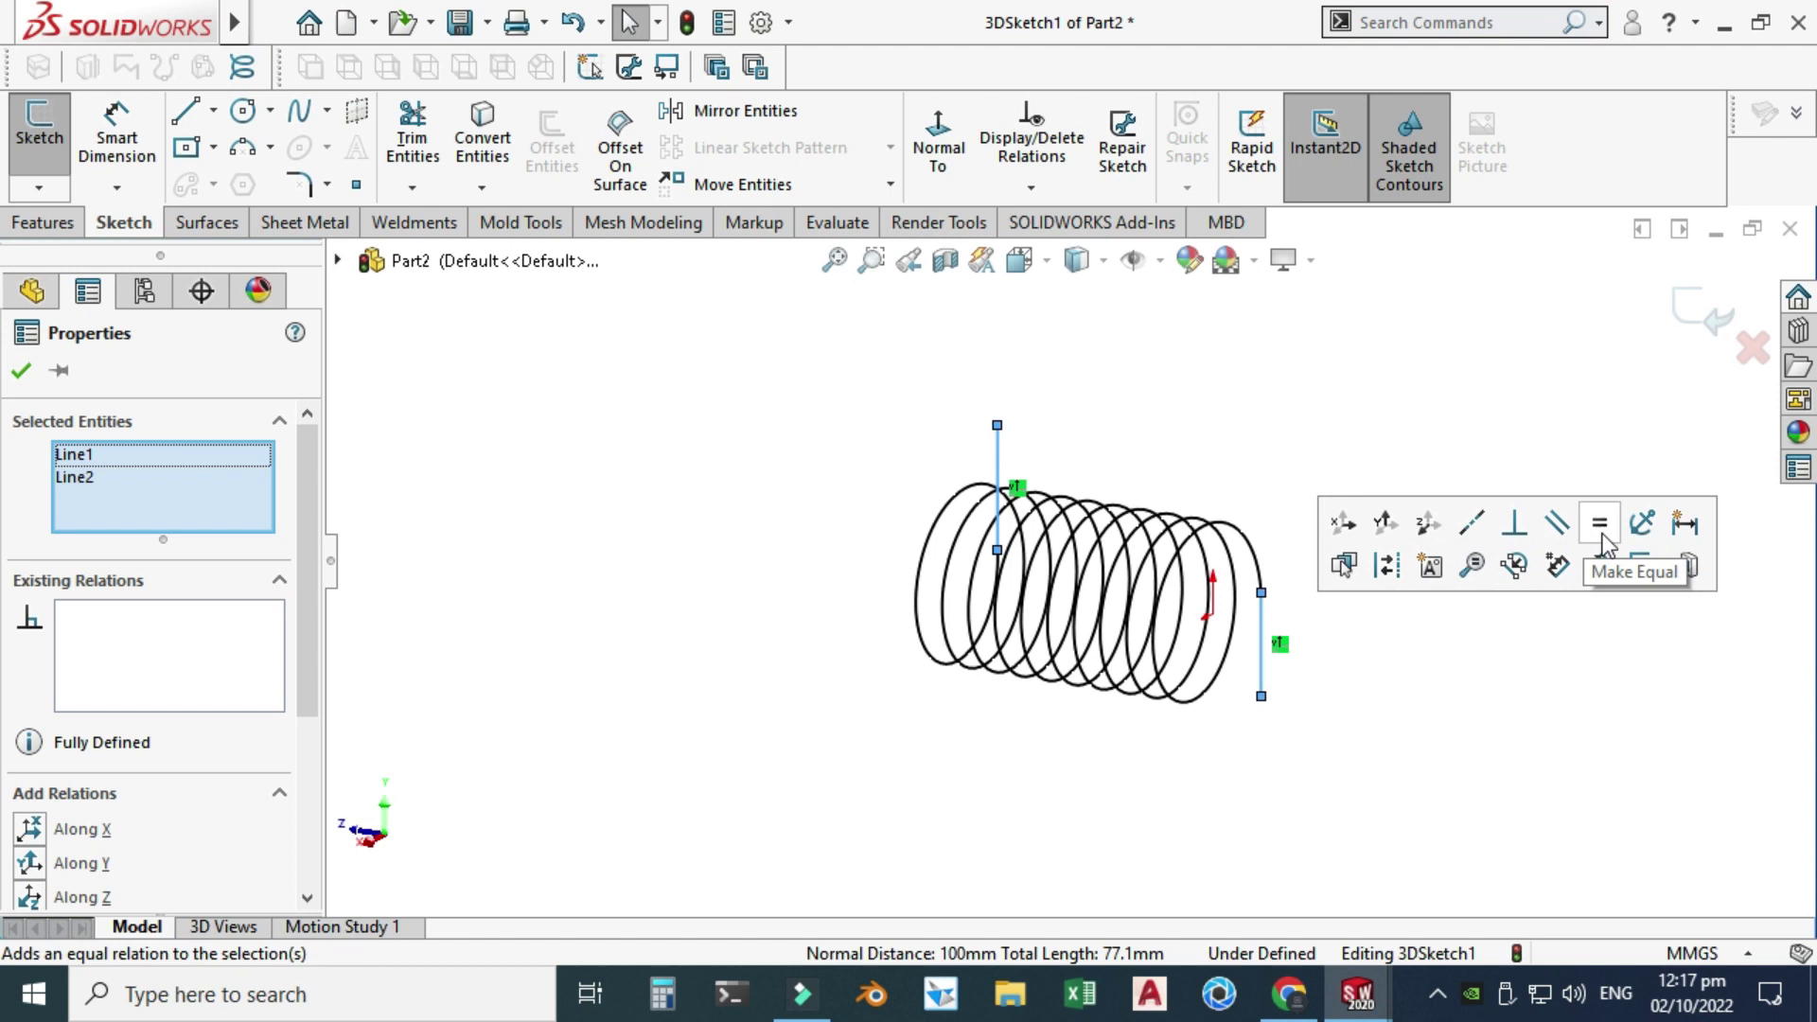
left_click(1600, 523)
left_click(800, 389)
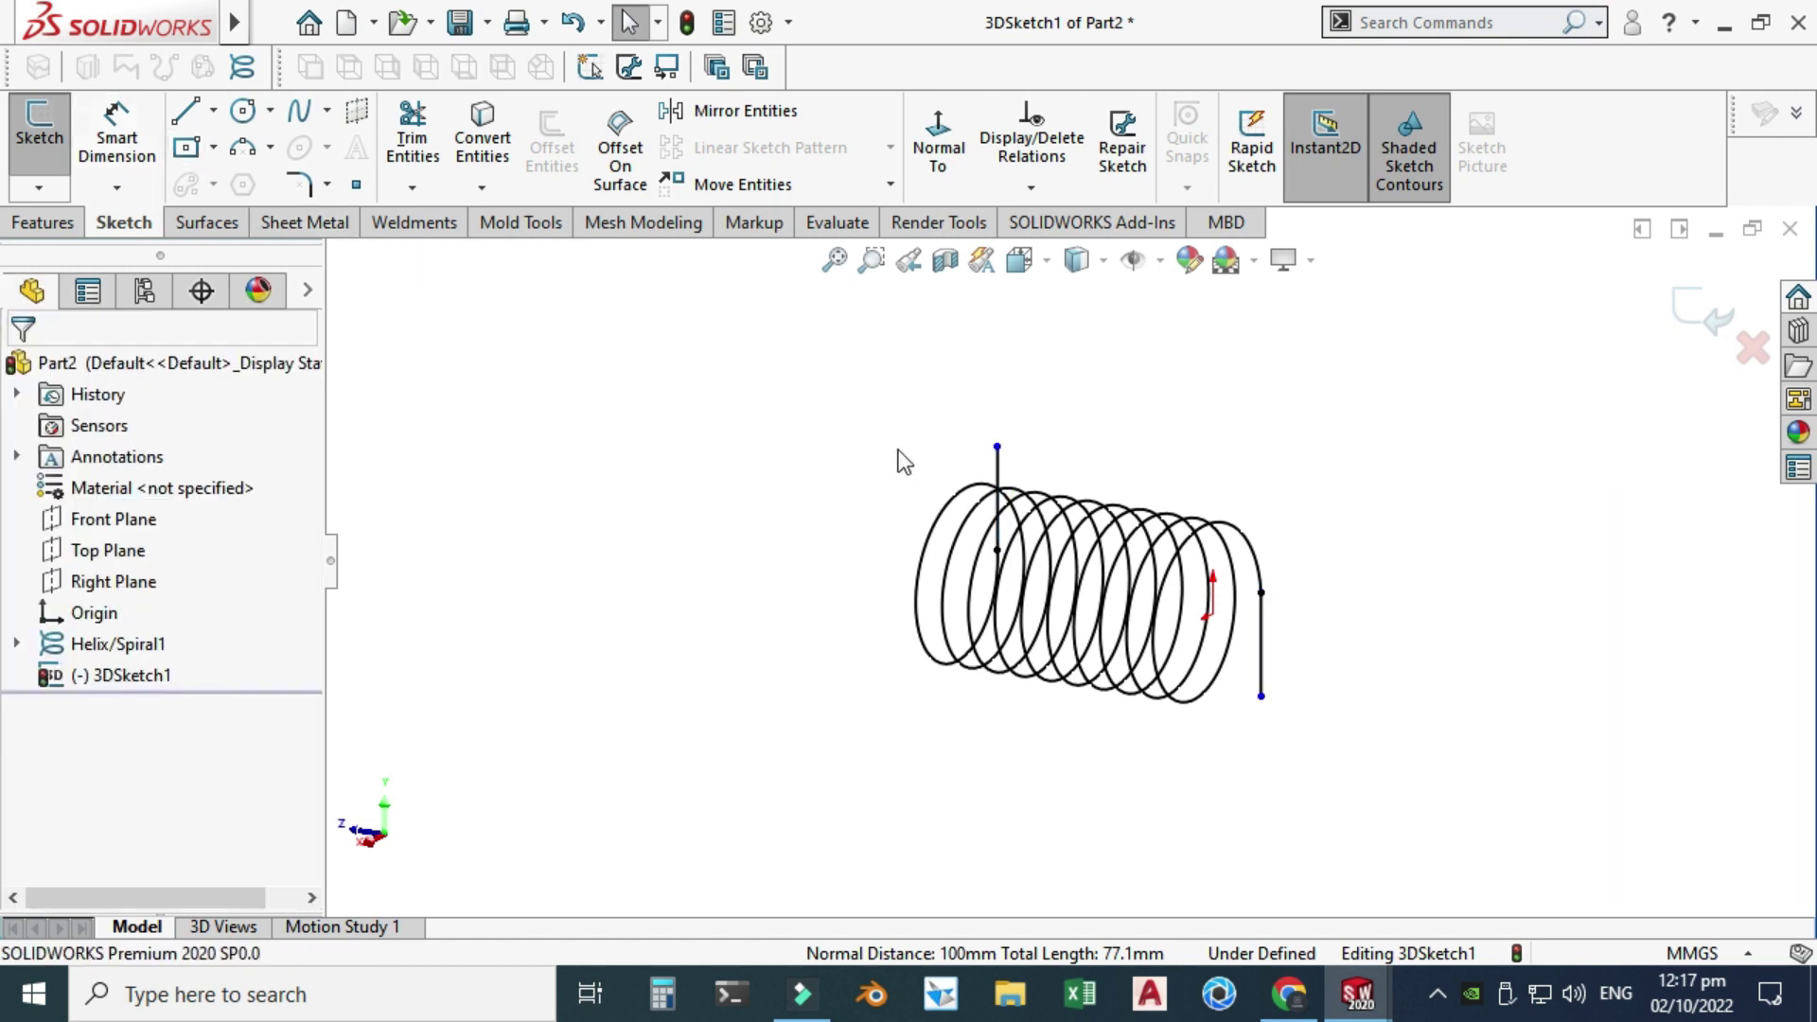
mouse_move(998, 447)
left_mouse_down()
mouse_move(994, 364)
mouse_move(996, 417)
left_mouse_up()
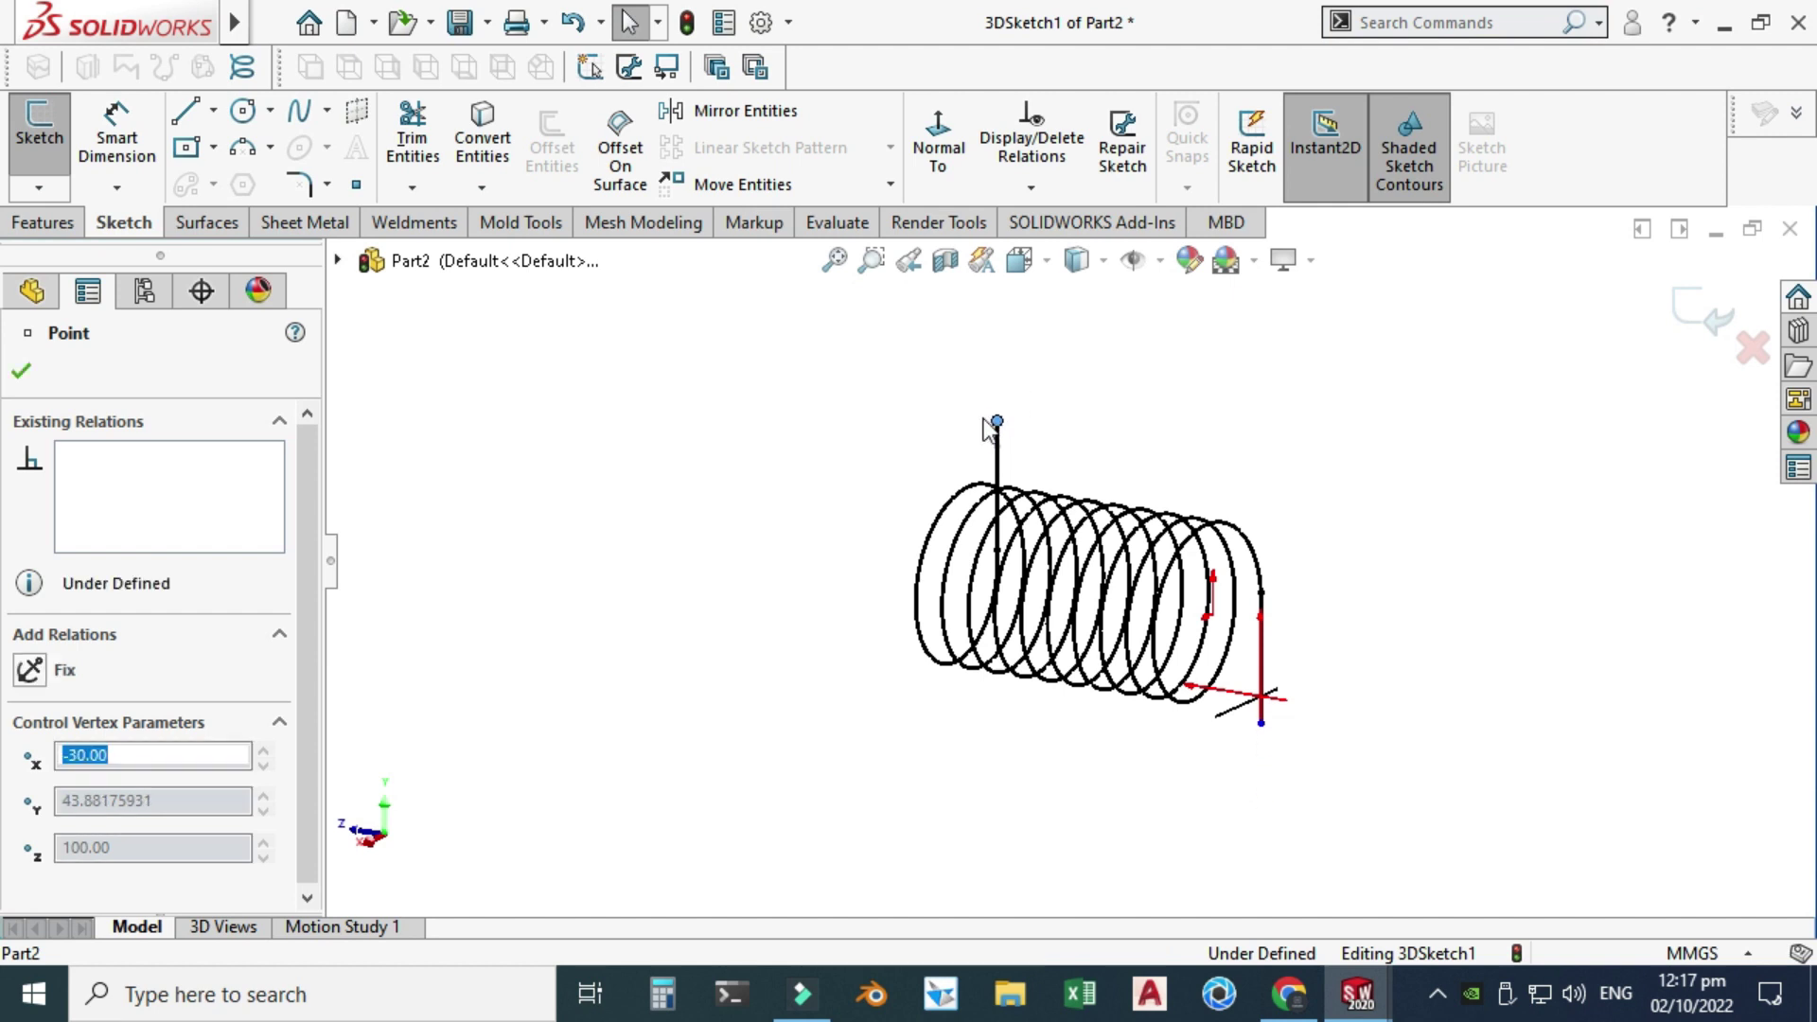
- Dimension the upper leg to 75 mm
left_click(913, 421)
key("d")
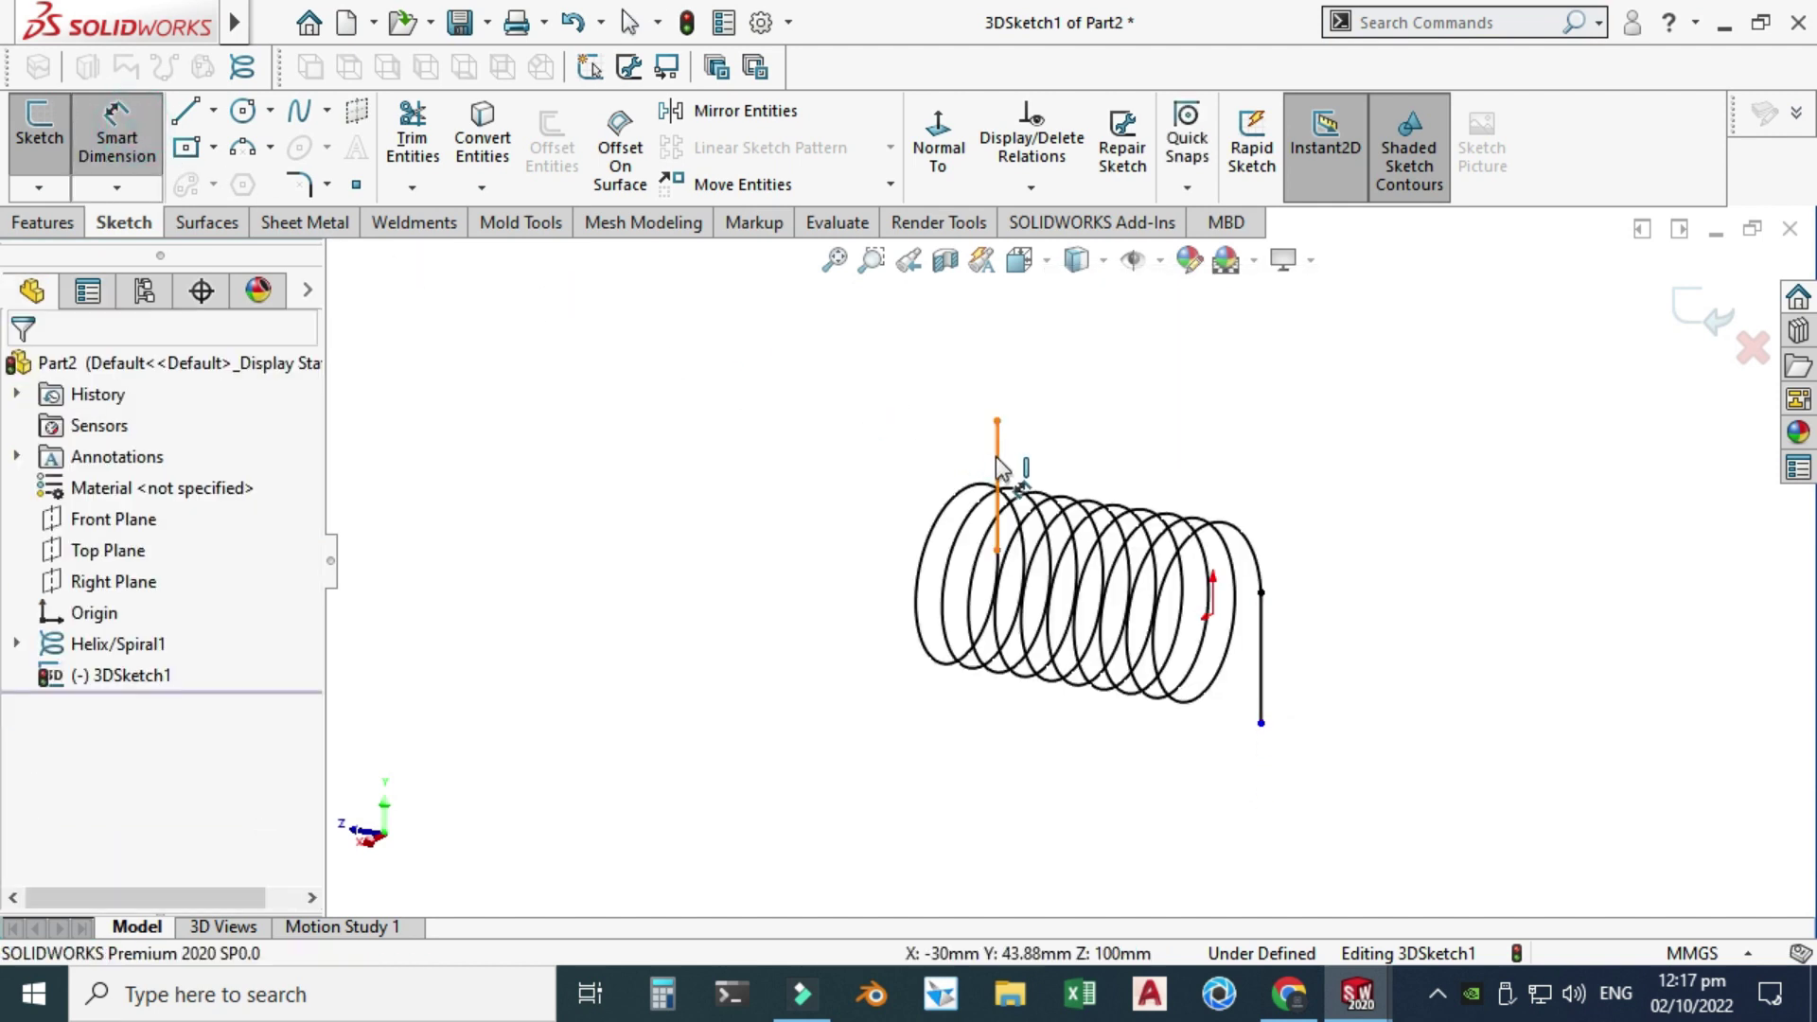
left_click(998, 467)
left_click(799, 455)
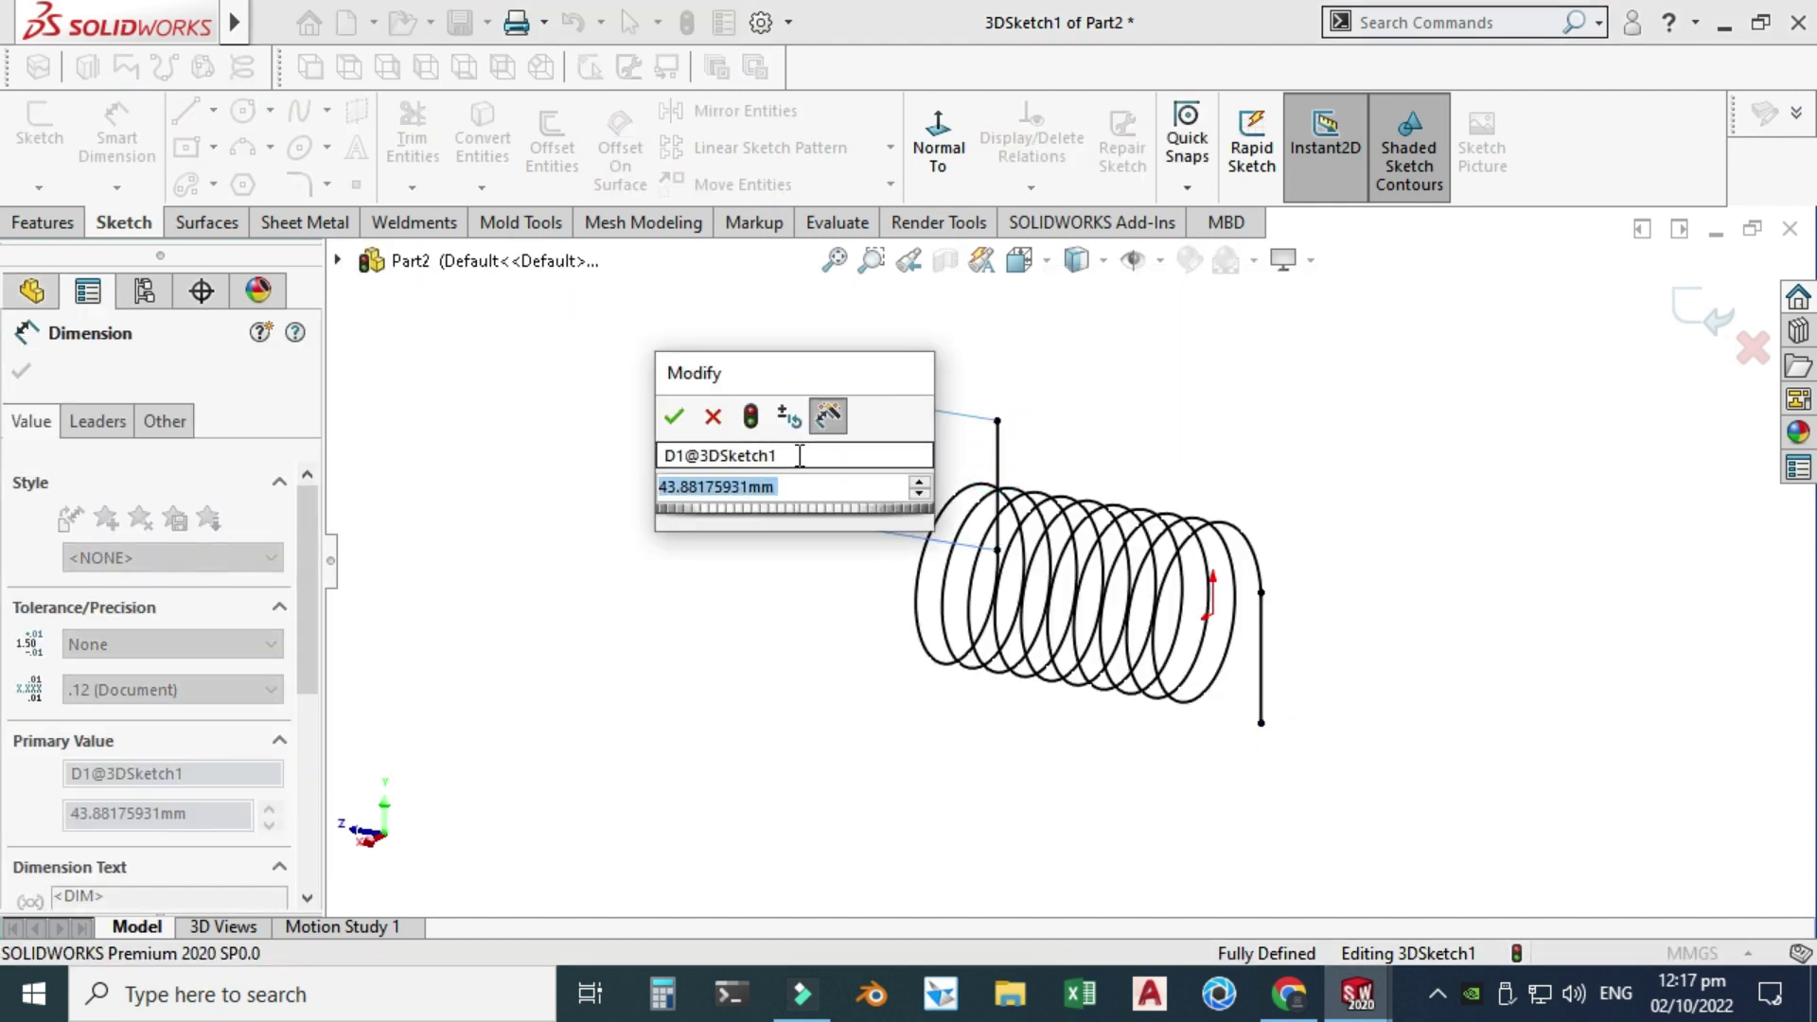
type("75")
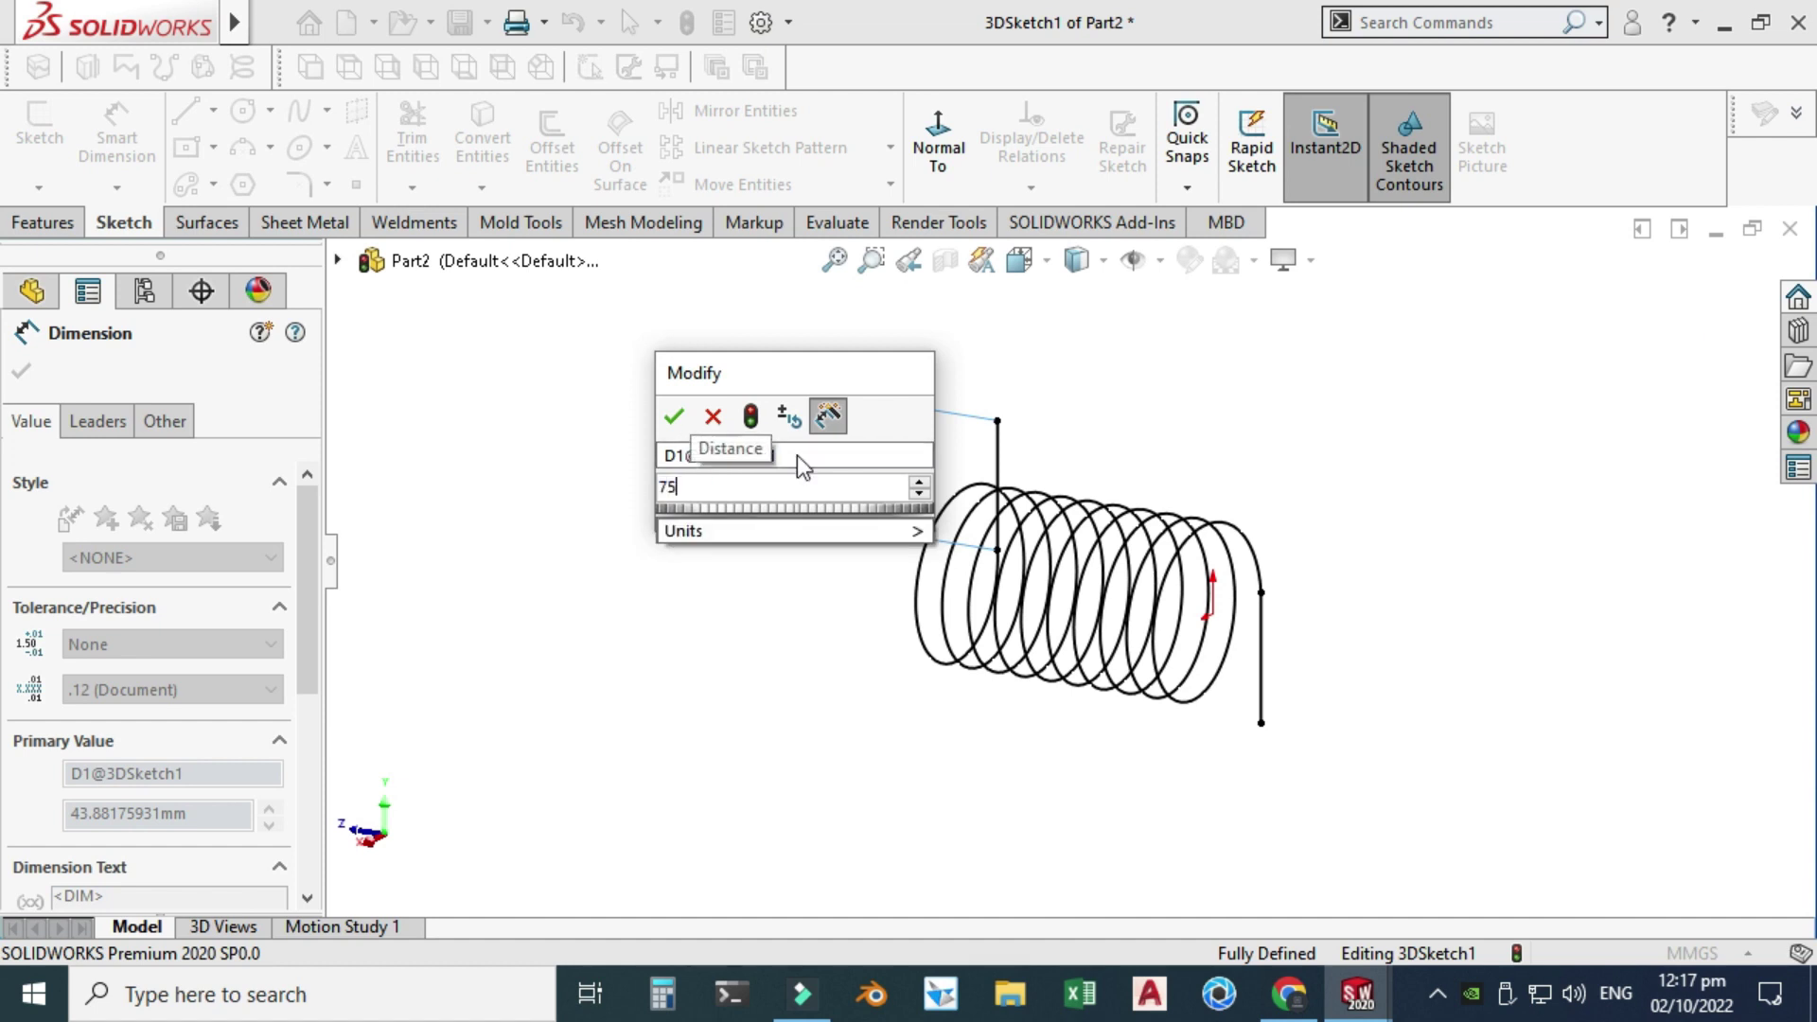
key("Return")
left_click(721, 716)
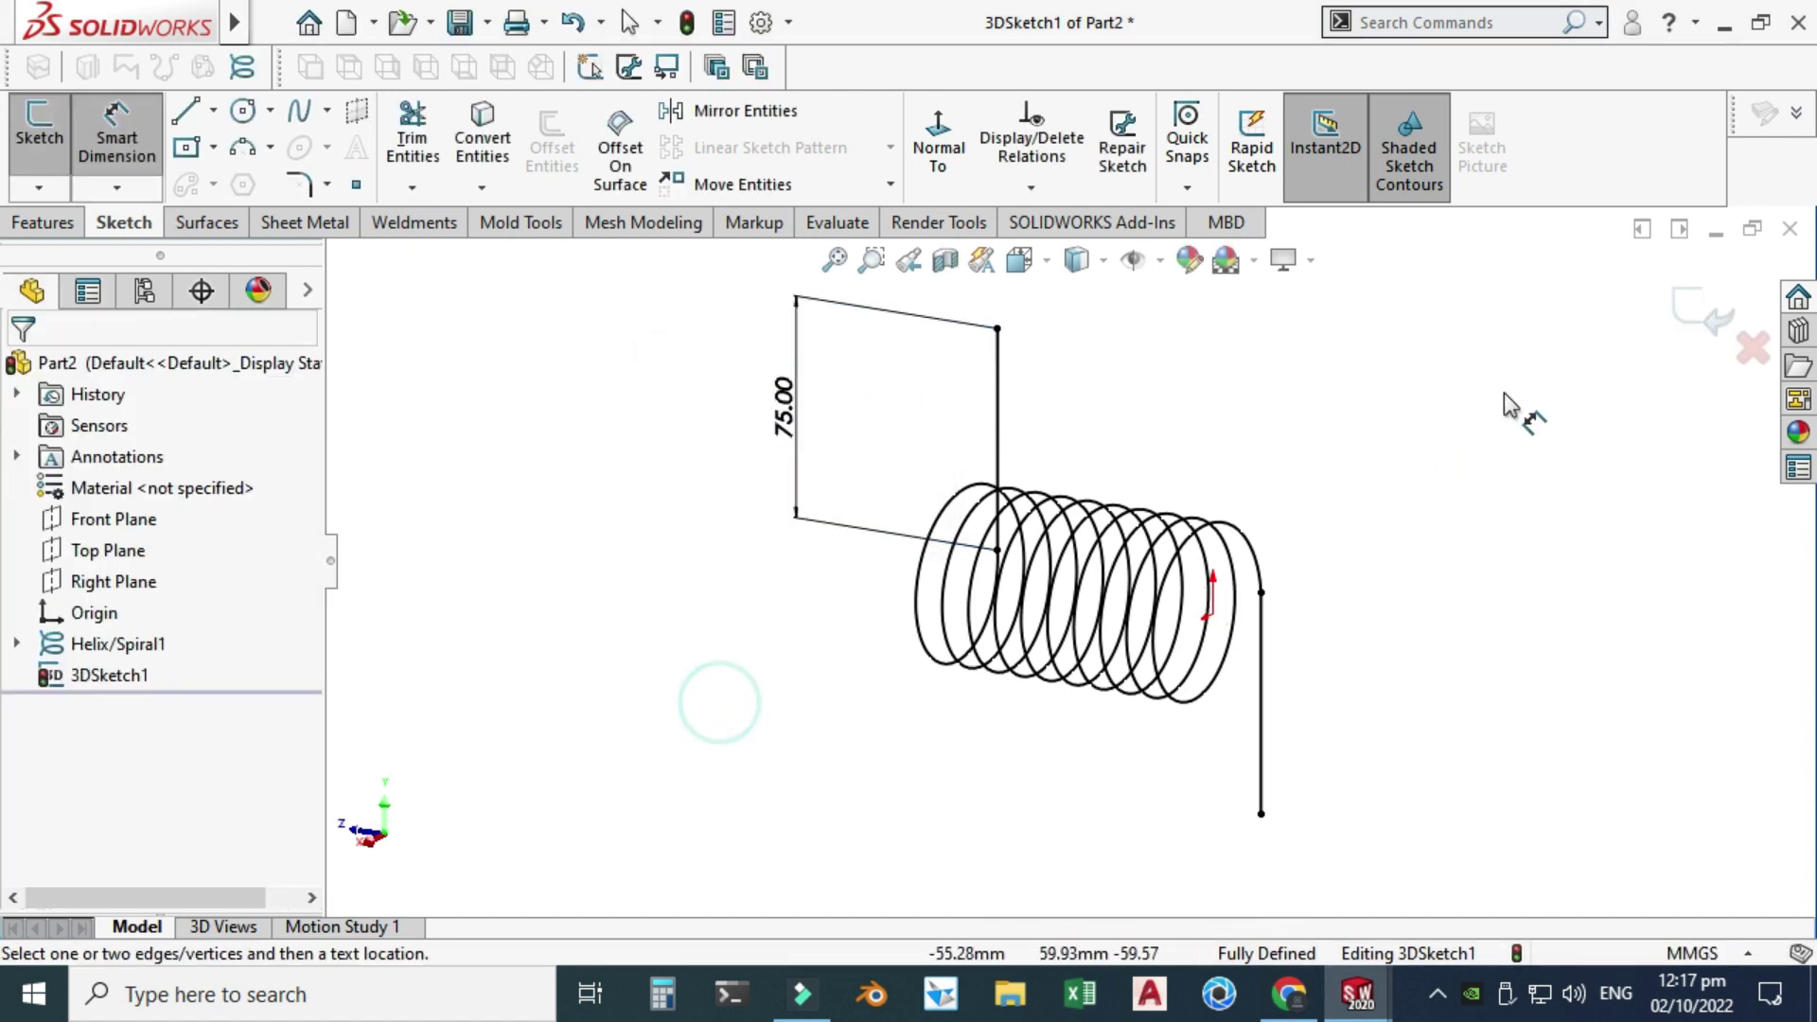
- Exit the 3D sketch and rotate the view to inspect it
left_click(1690, 308)
right_click(1315, 327)
left_click(1344, 458)
mouse_move(1277, 531)
left_mouse_down()
mouse_move(1407, 467)
mouse_move(1392, 428)
mouse_move(1205, 498)
mouse_move(1039, 531)
mouse_move(986, 491)
mouse_move(1233, 536)
mouse_move(1269, 584)
left_mouse_up()
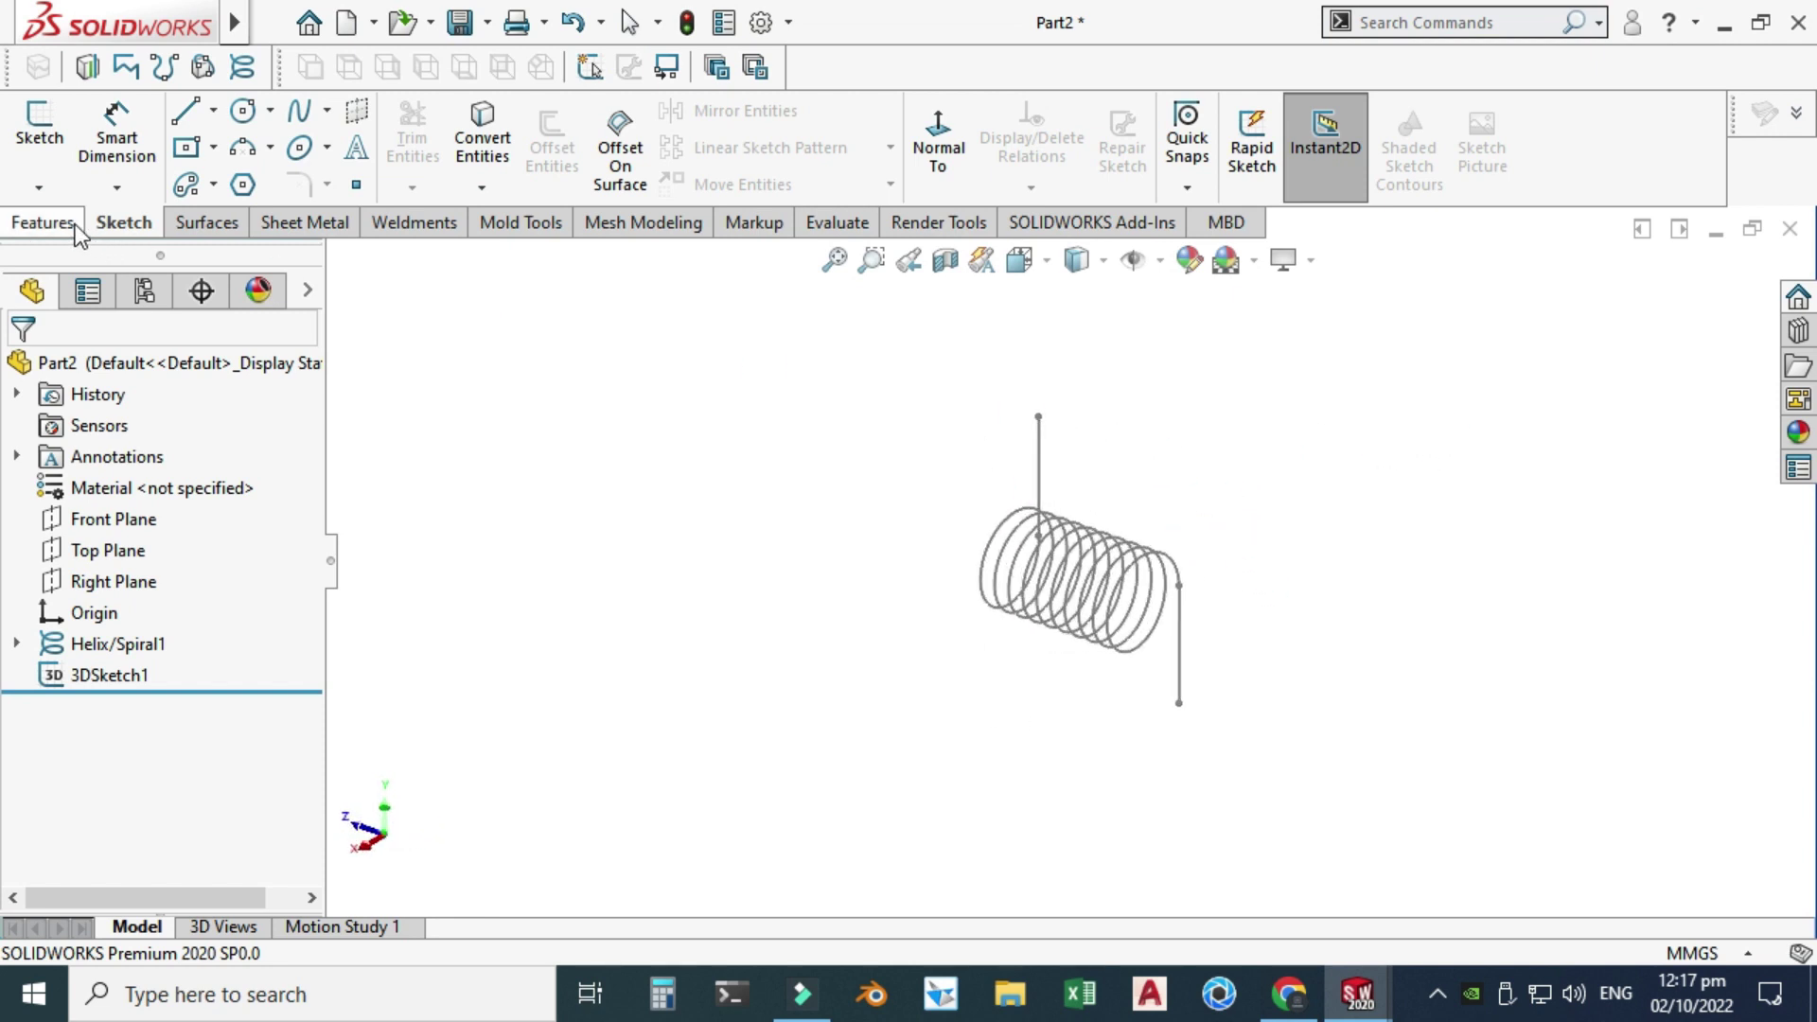
- Sweep an 8 mm circular profile along 3DSketch1 to form the solid spring
left_click(42, 223)
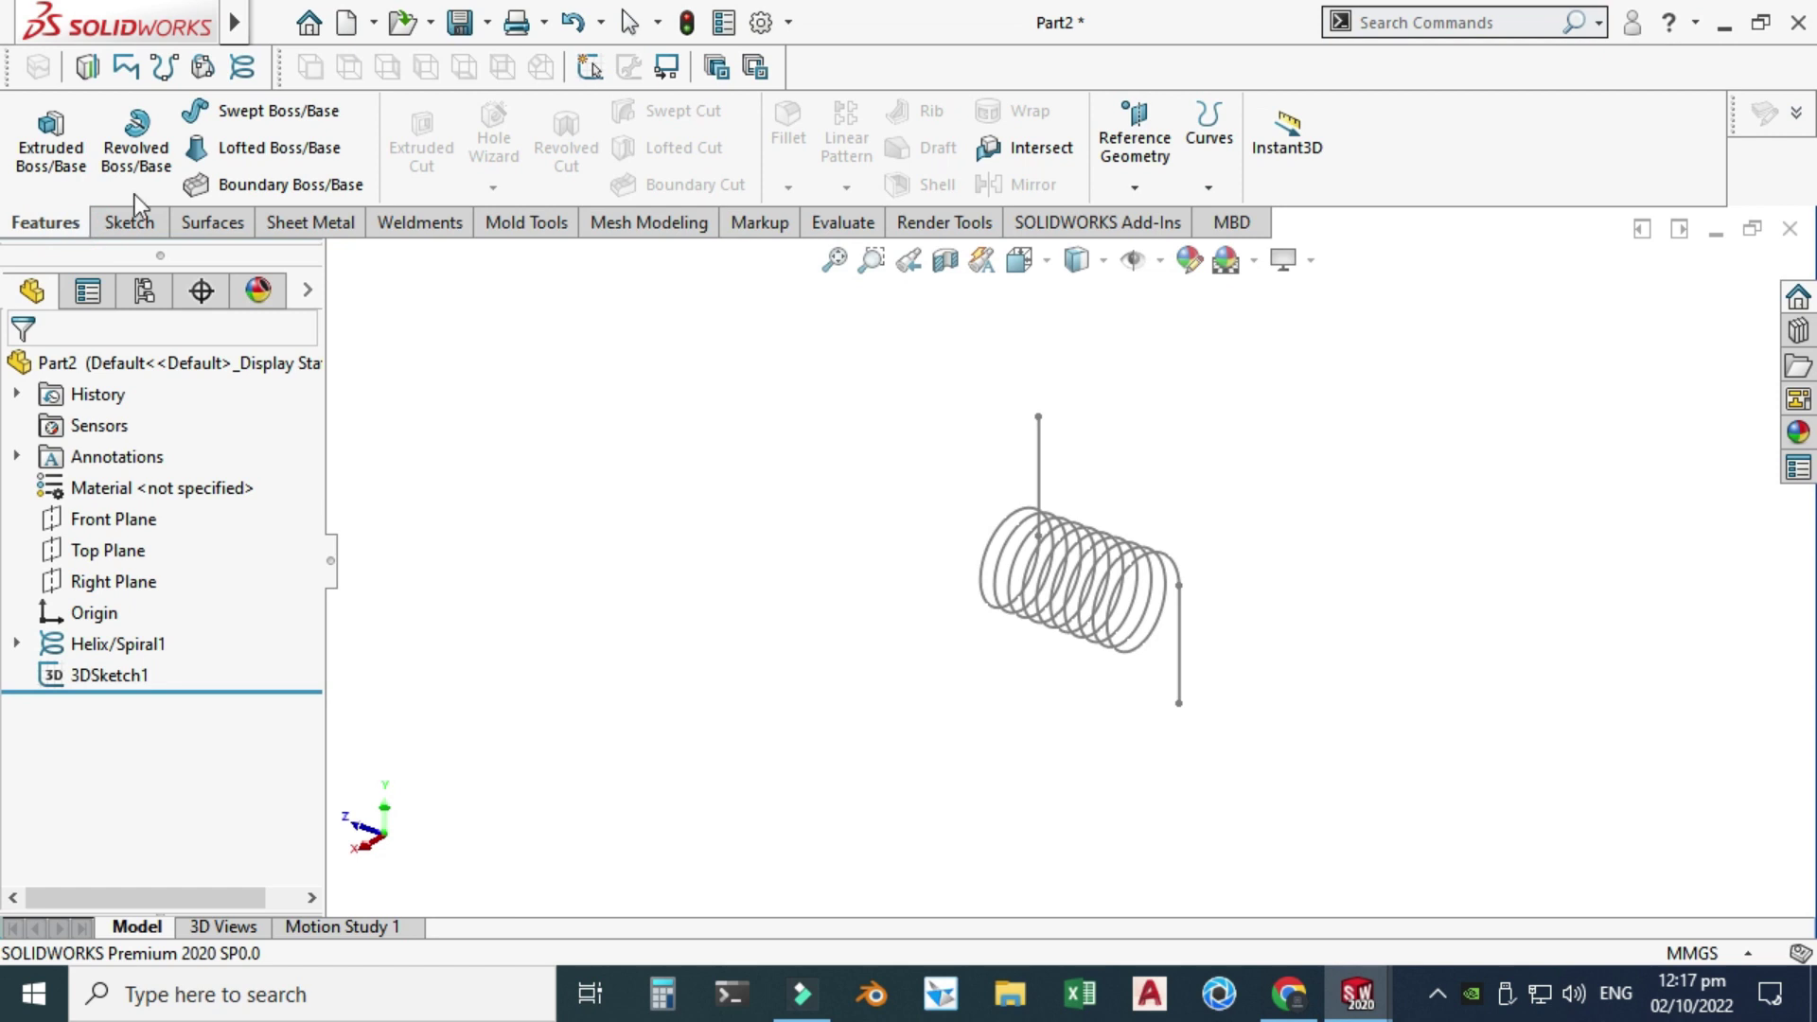
left_click(272, 113)
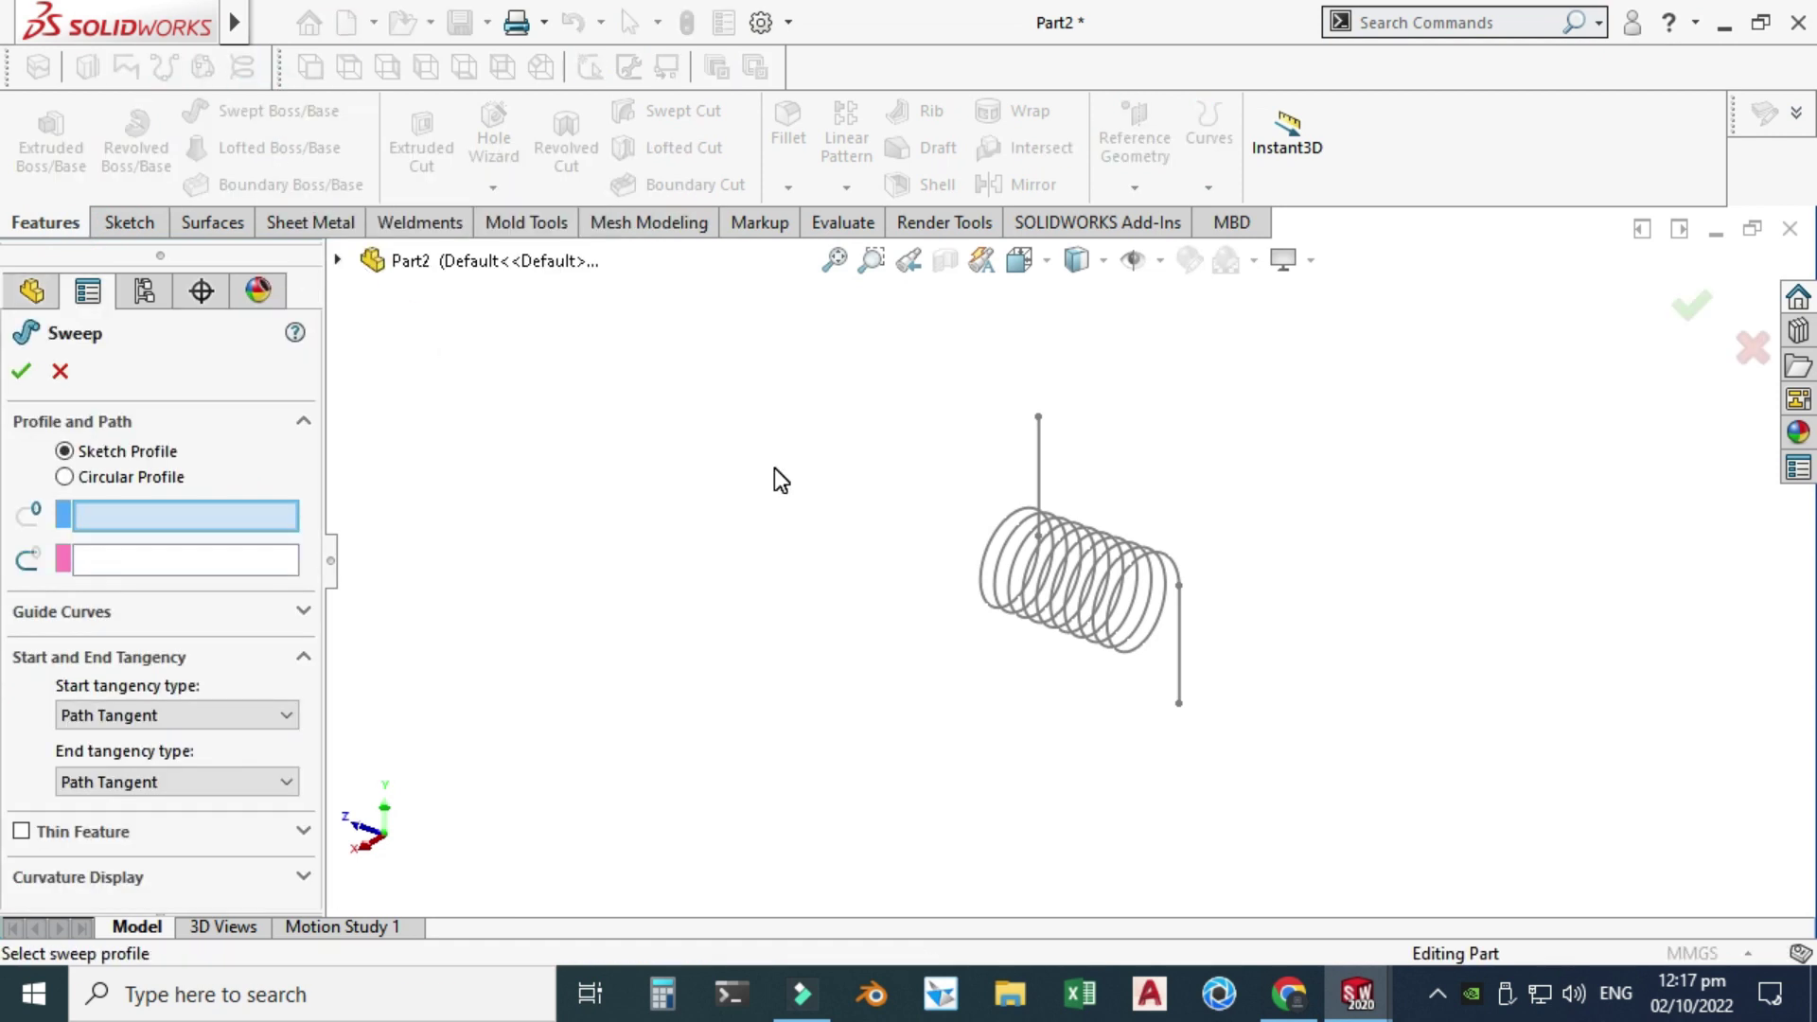
left_click(109, 479)
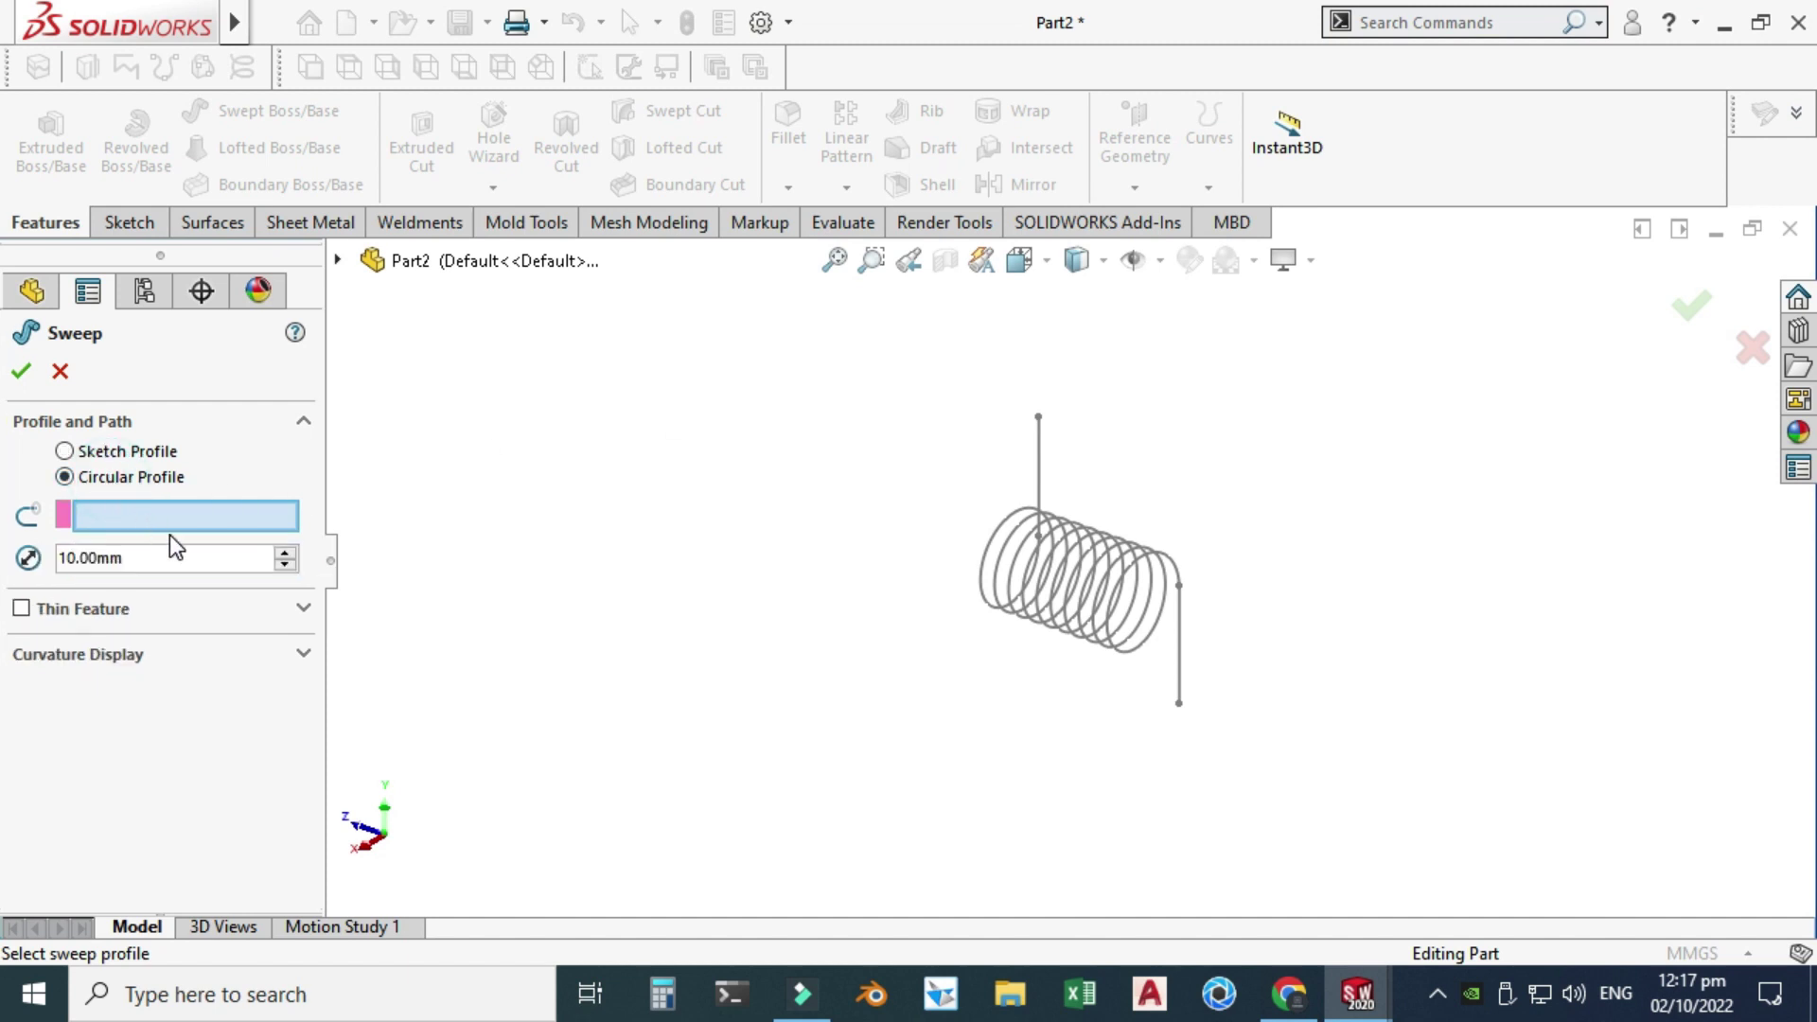
scroll(1174, 521, "down", 1)
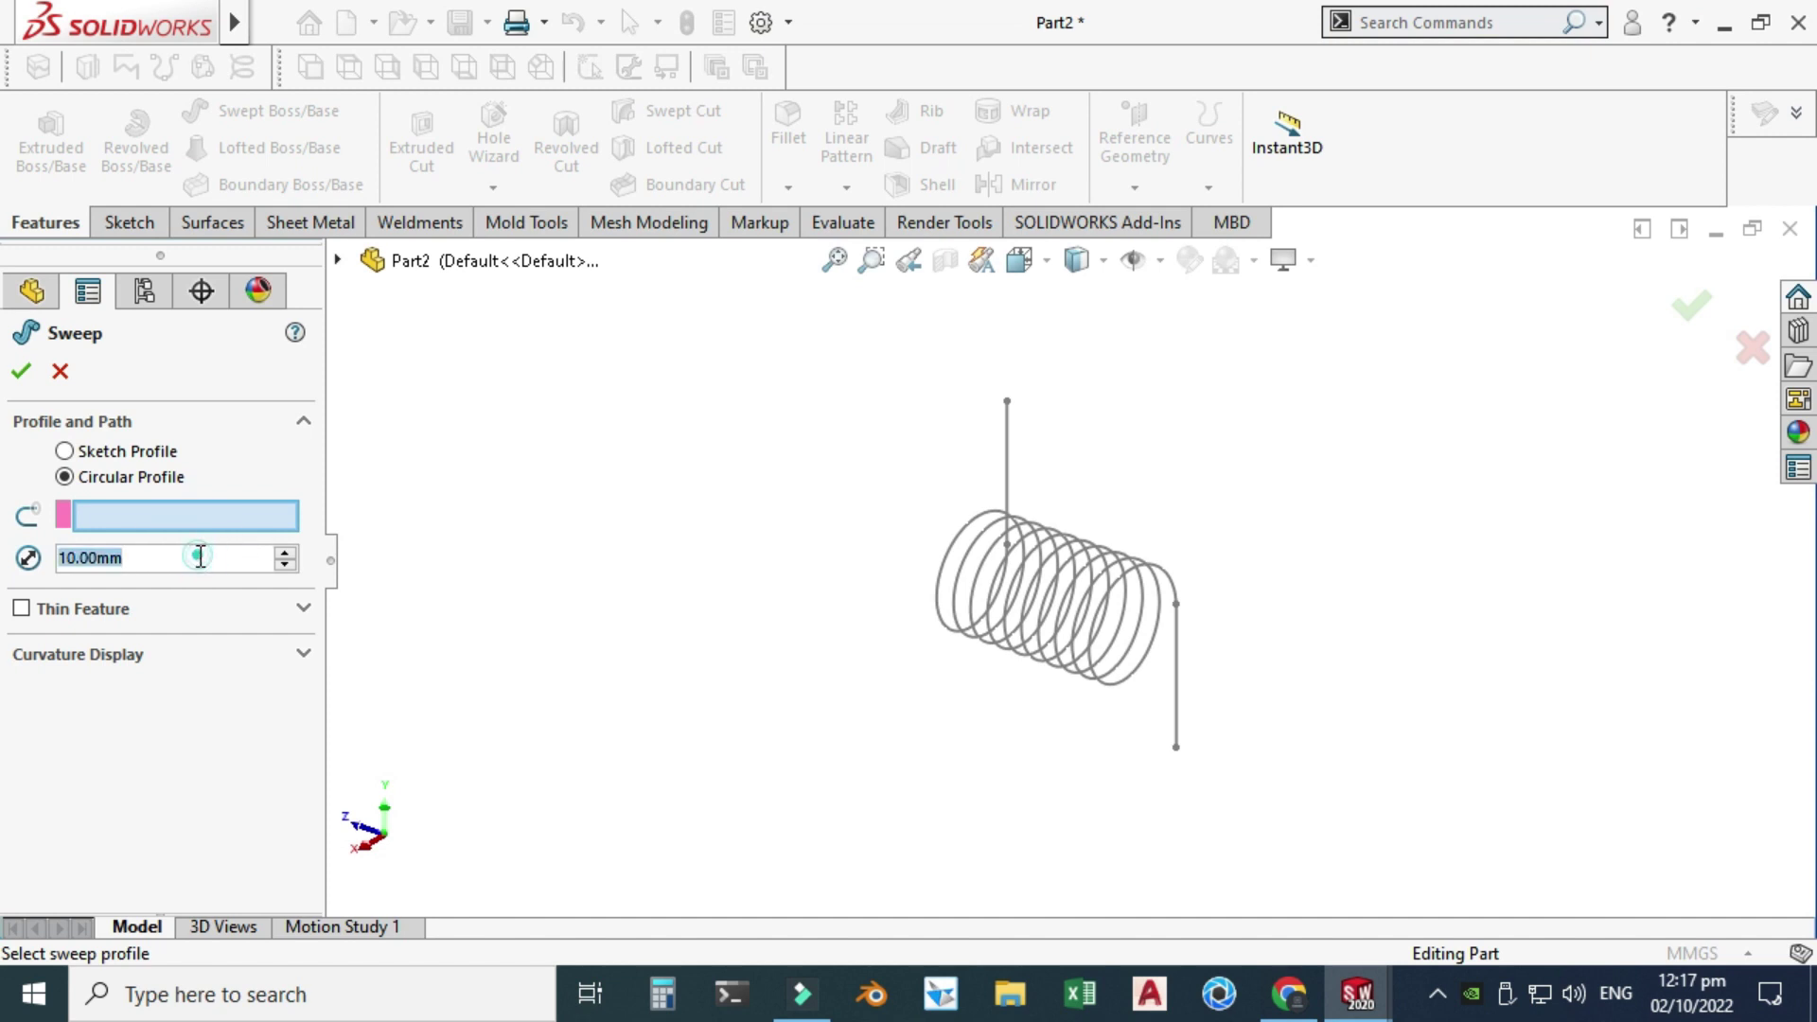
type("8")
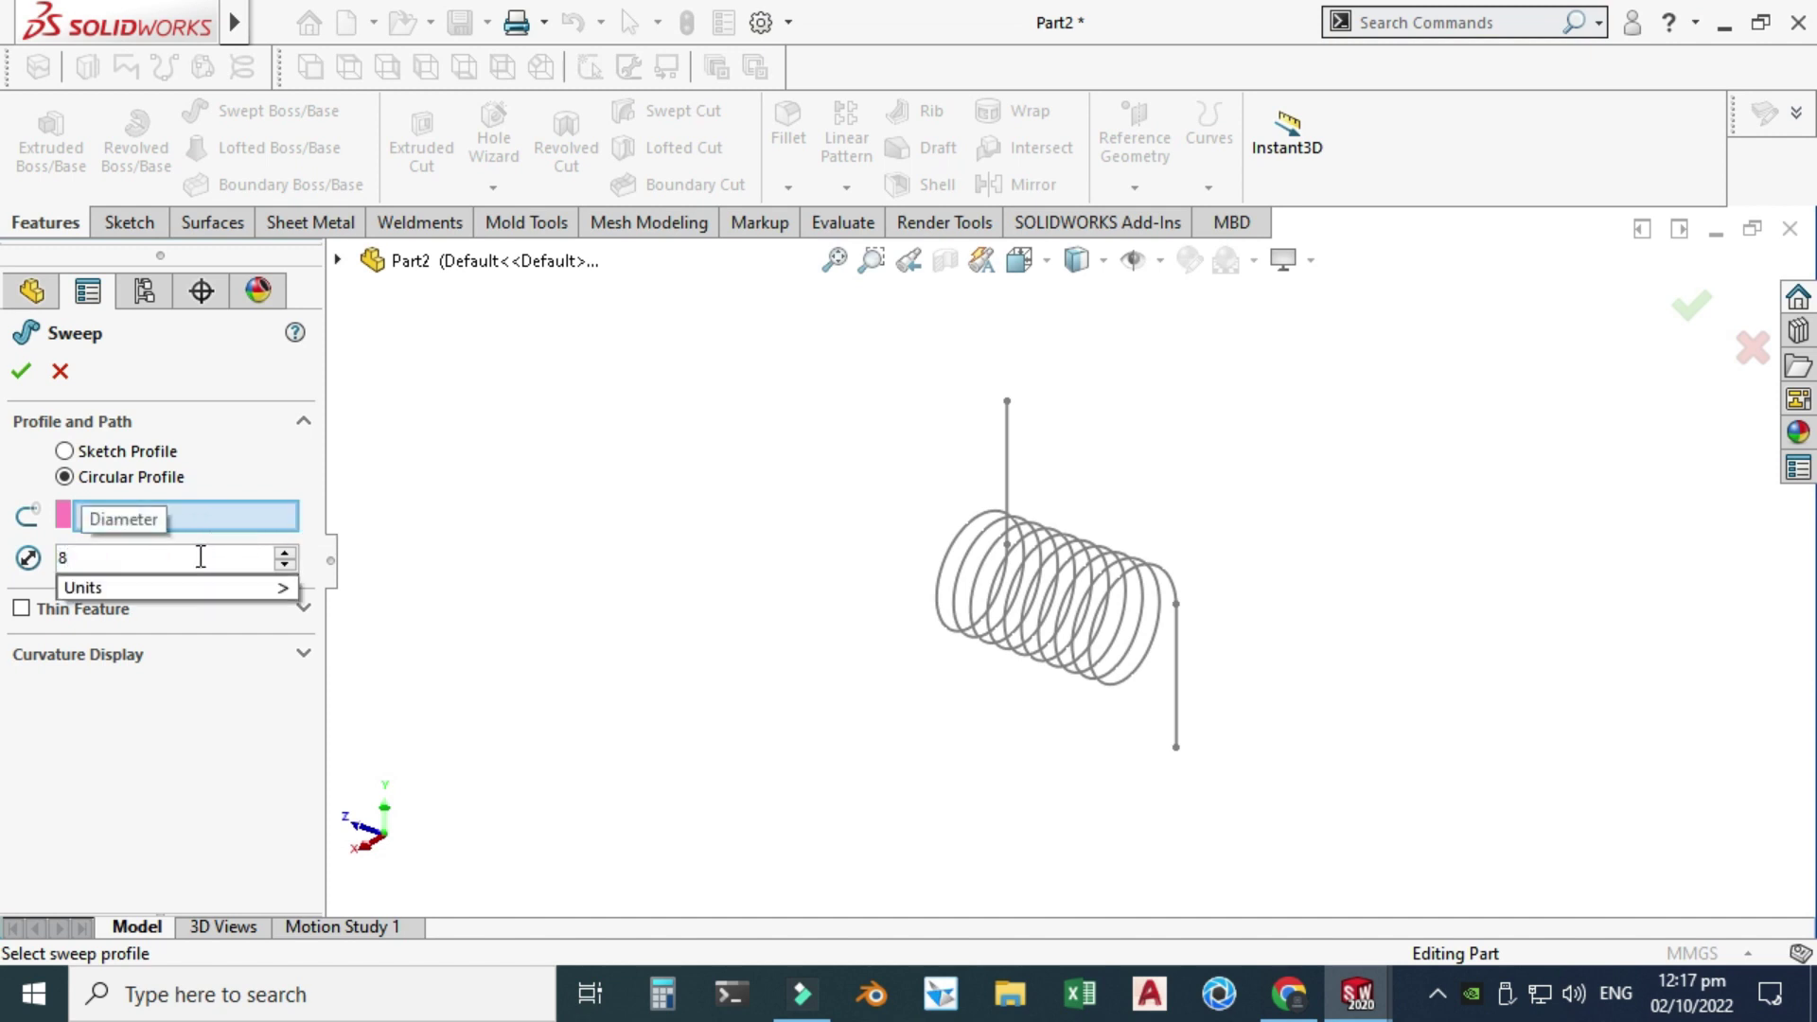
key("Return")
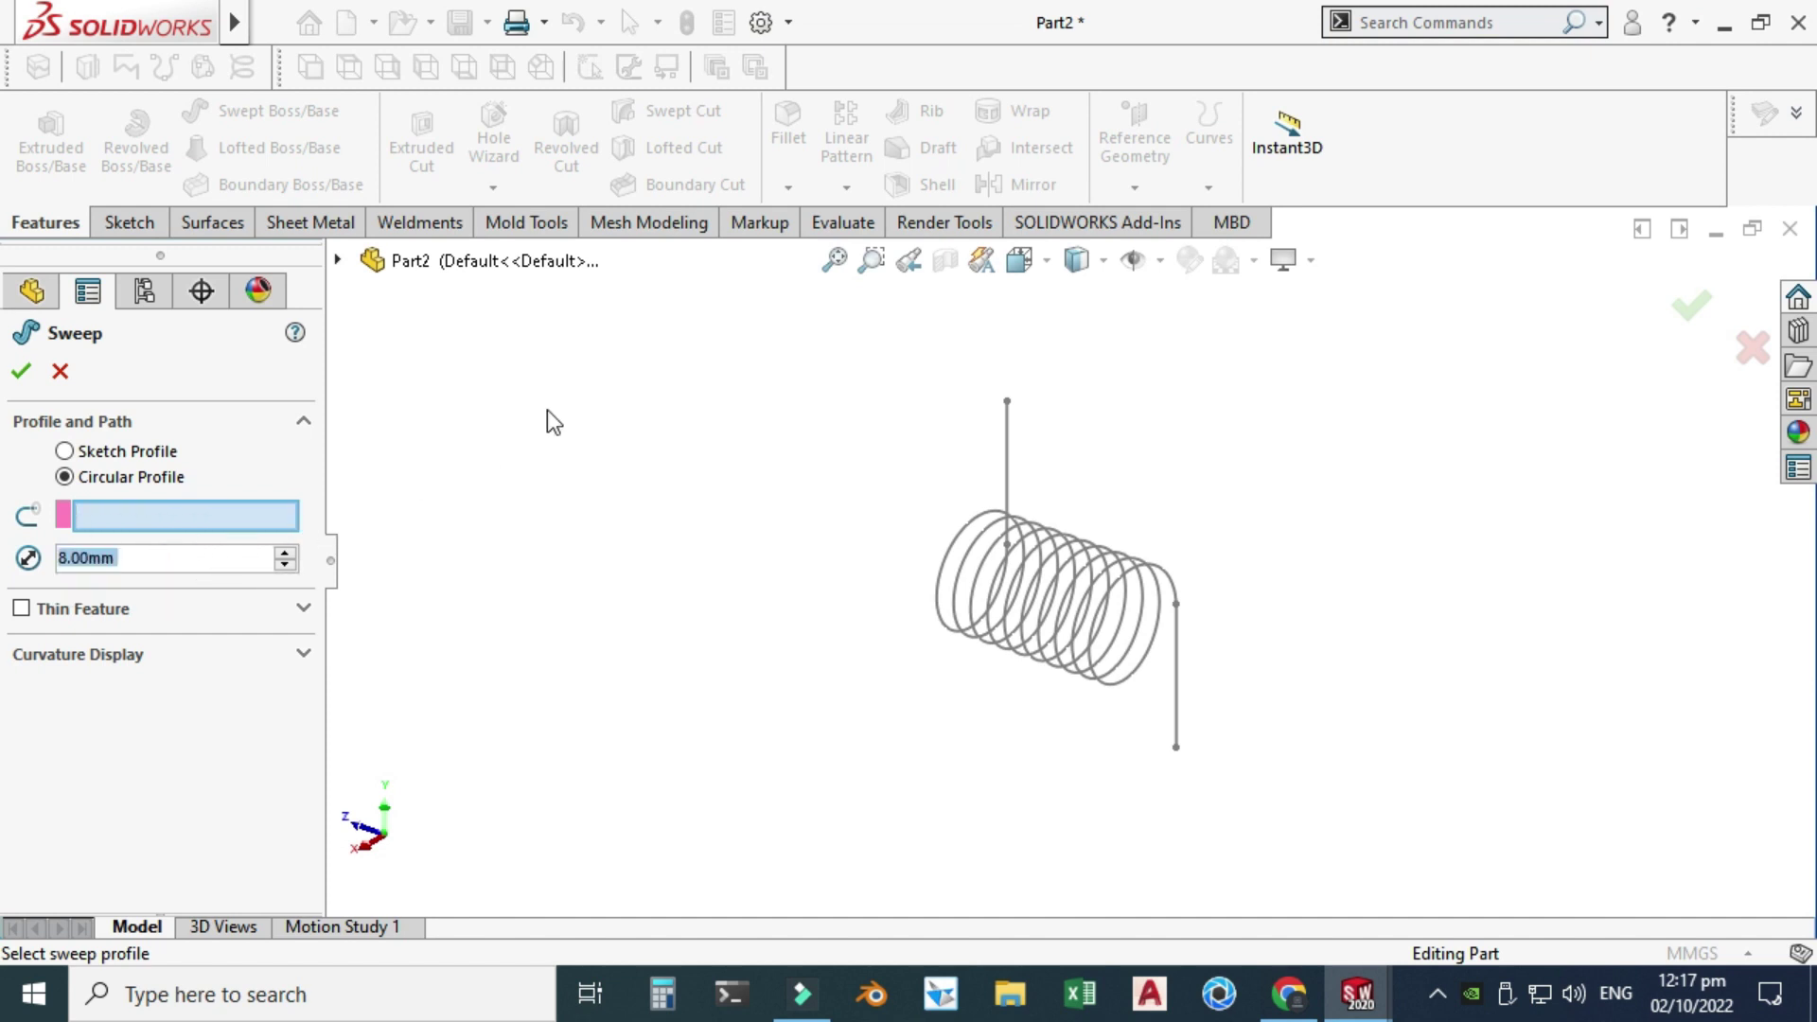
left_click(1004, 438)
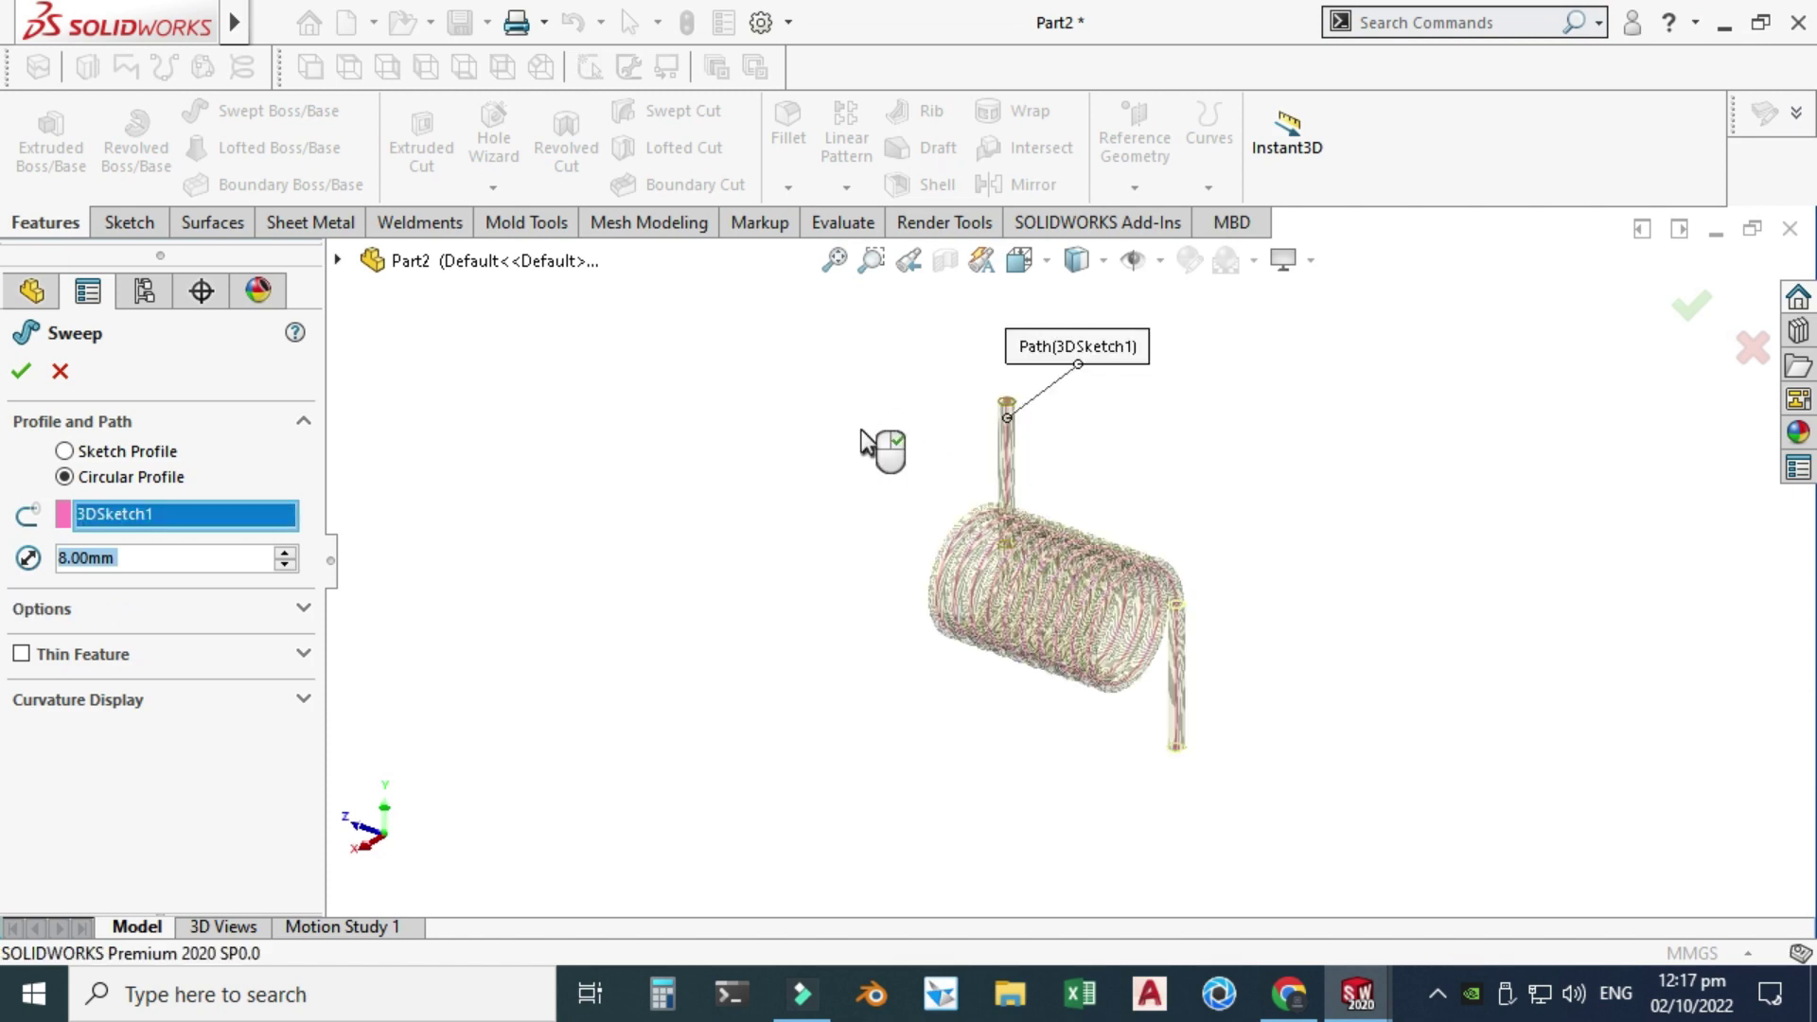
scroll(1041, 606, "down", 5)
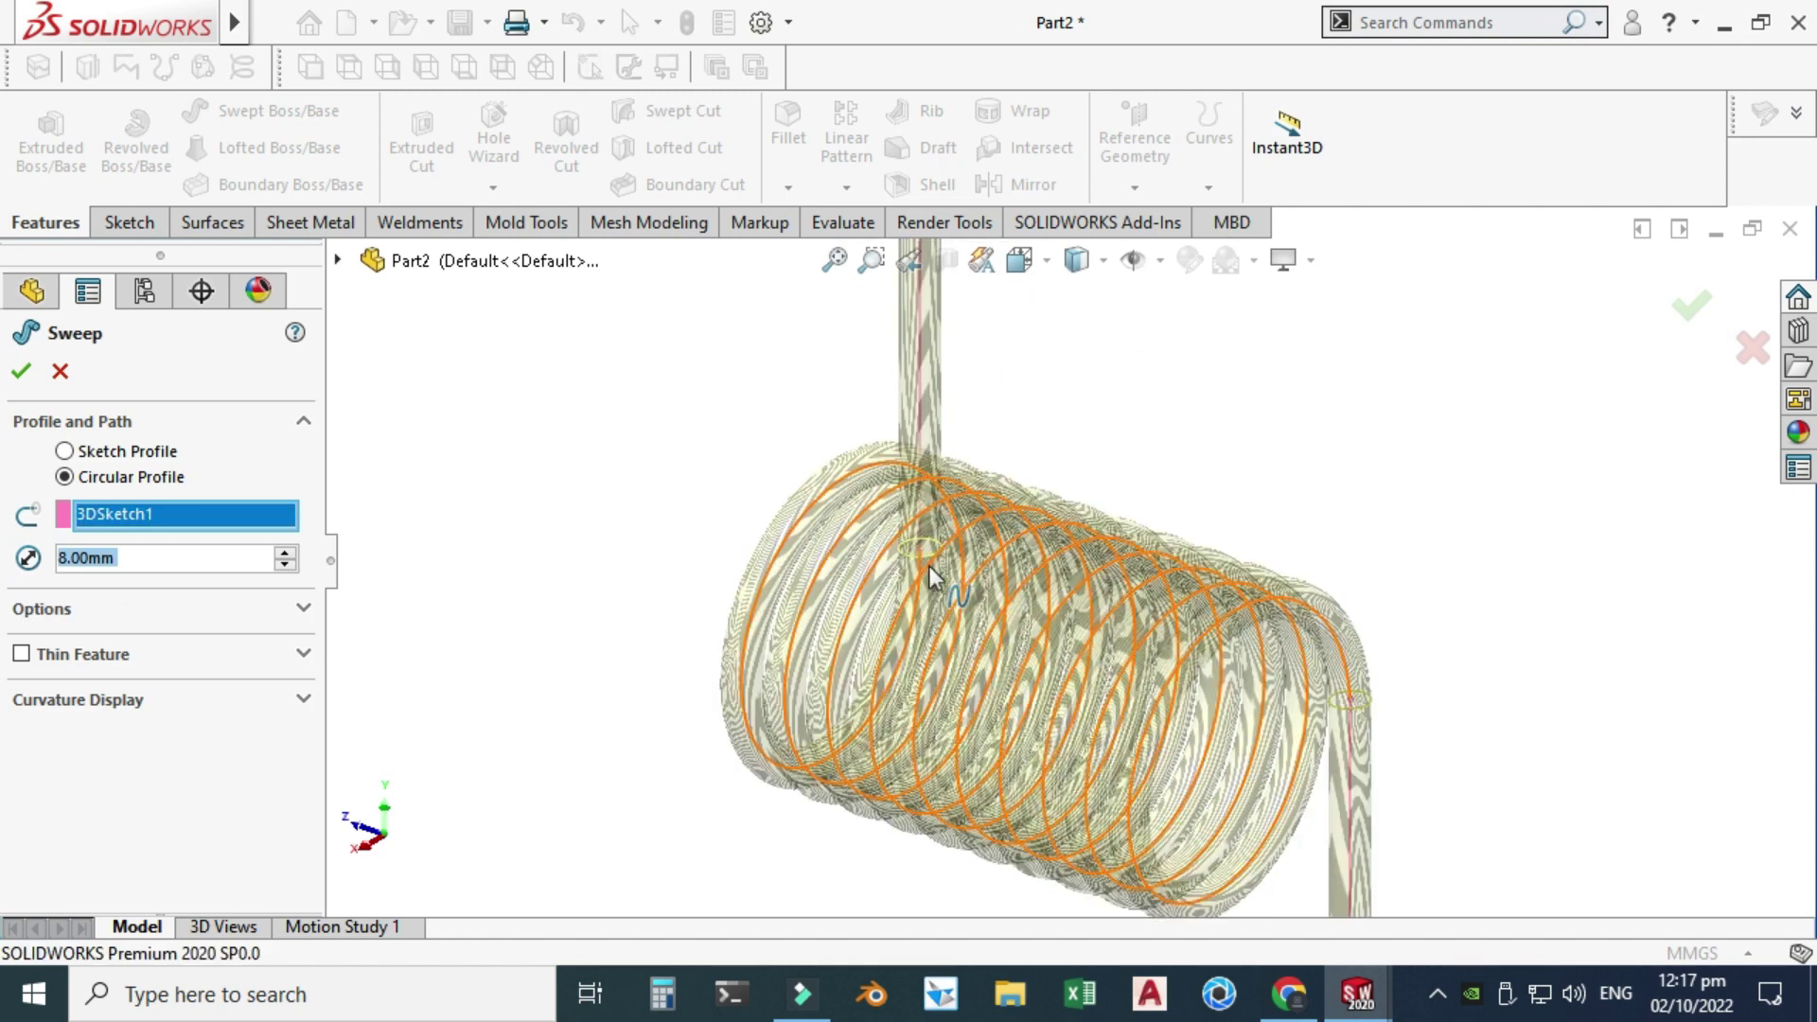
scroll(923, 553, "up", 3)
key("Return")
- Orbit and zoom around the solid coil to inspect its ends
mouse_move(795, 580)
middle_mouse_down()
mouse_move(1237, 580)
mouse_move(1183, 573)
mouse_move(1170, 596)
middle_mouse_up()
scroll(1170, 597, "up", 2)
middle_click_drag(1294, 549, 1173, 556)
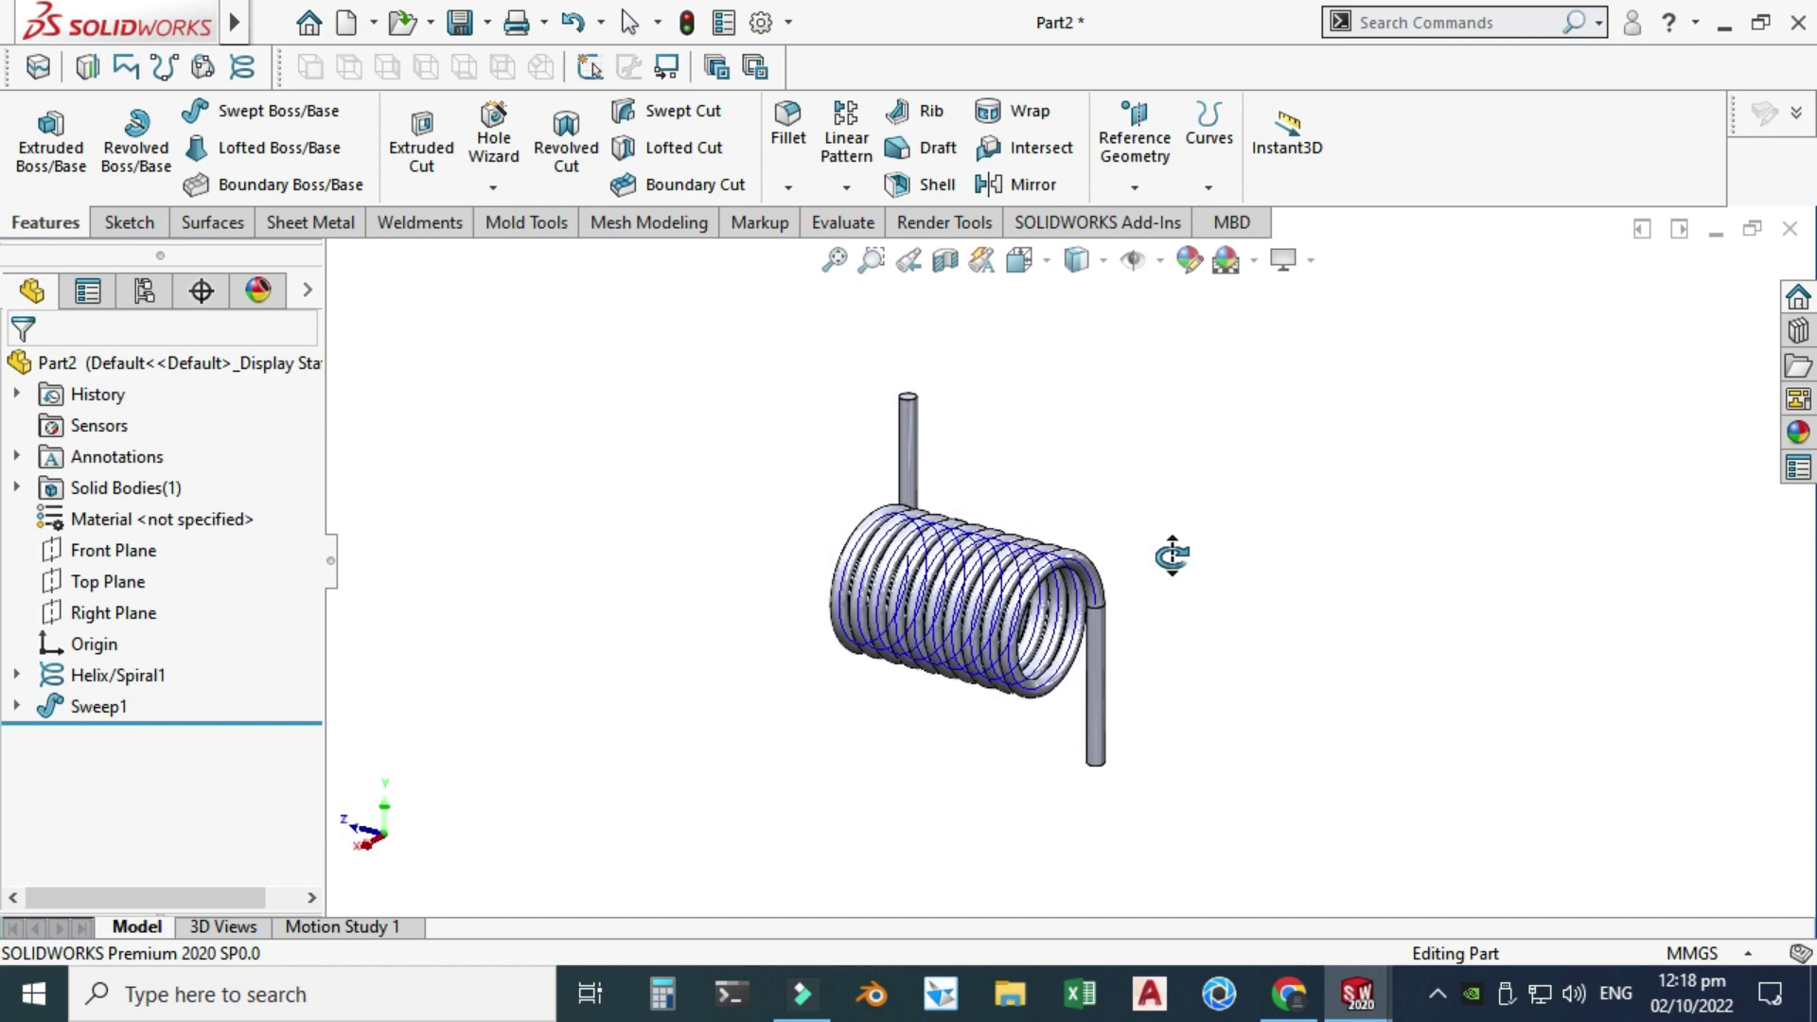
scroll(1172, 555, "down", 2)
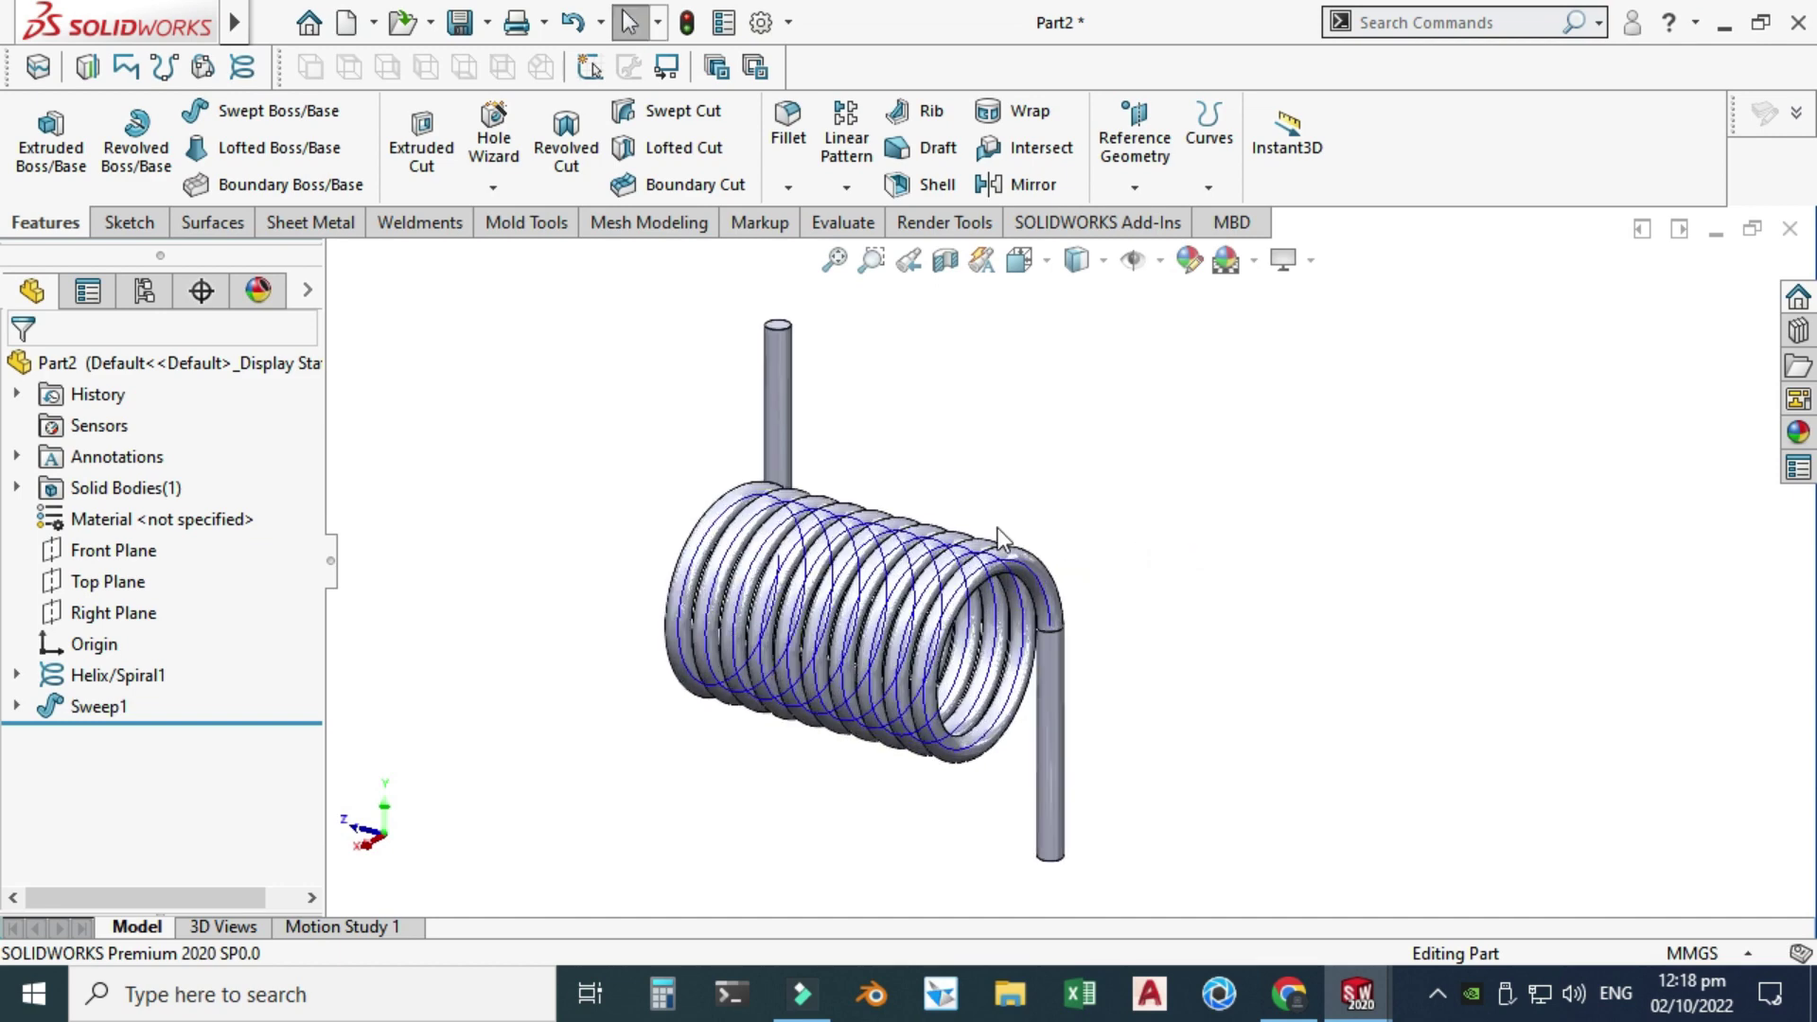
- Hide the helix curve and browse to the Metal > Aluminum appearances
left_click(901, 577)
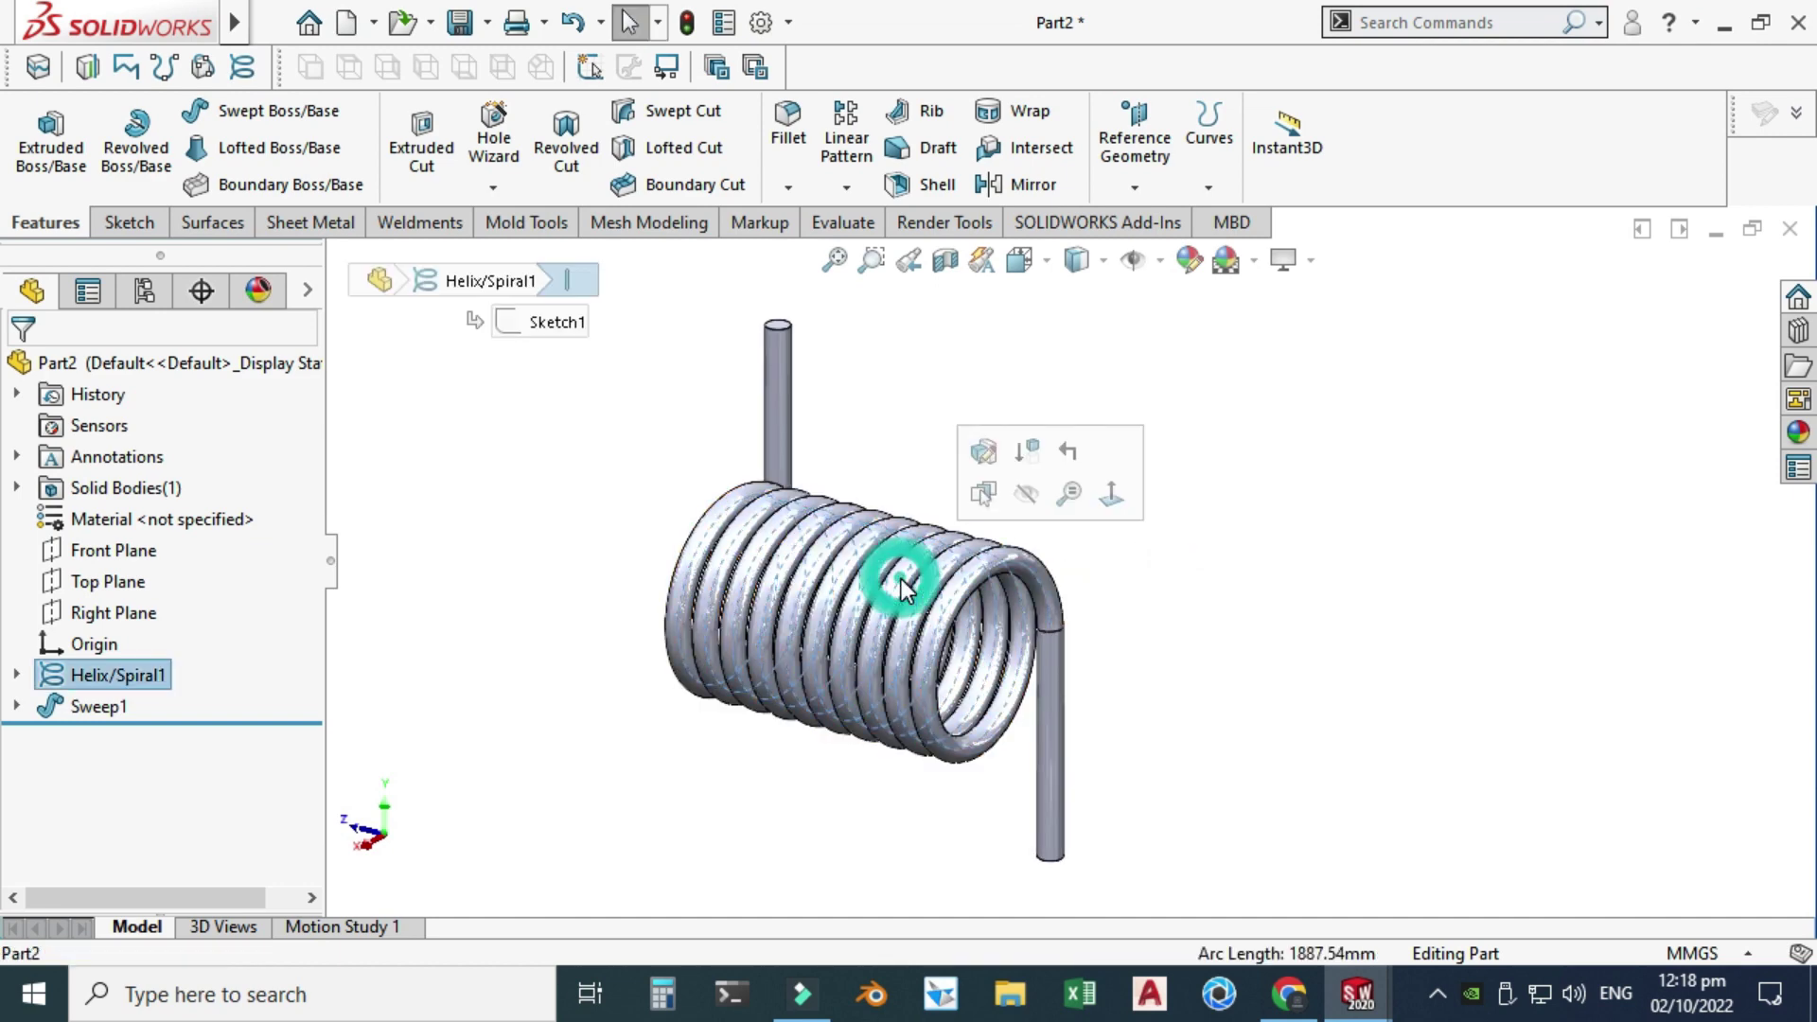
left_click(1022, 495)
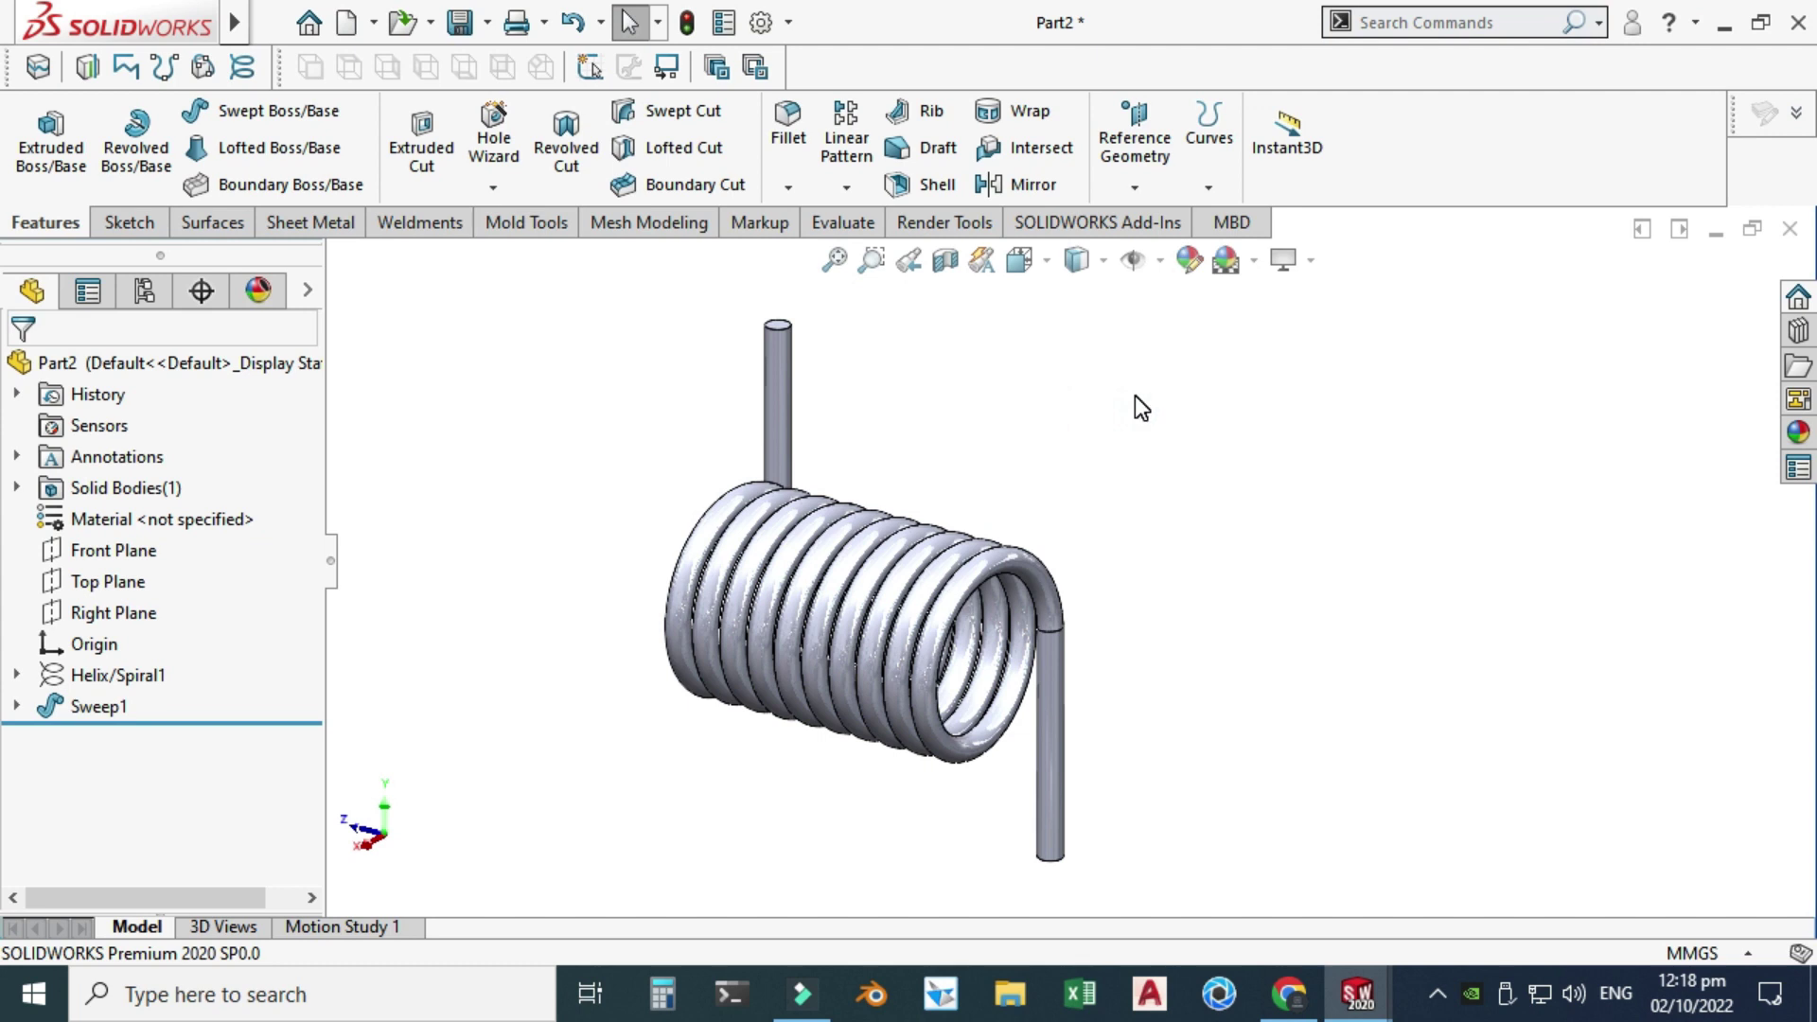
left_click(1798, 434)
left_click(1408, 315)
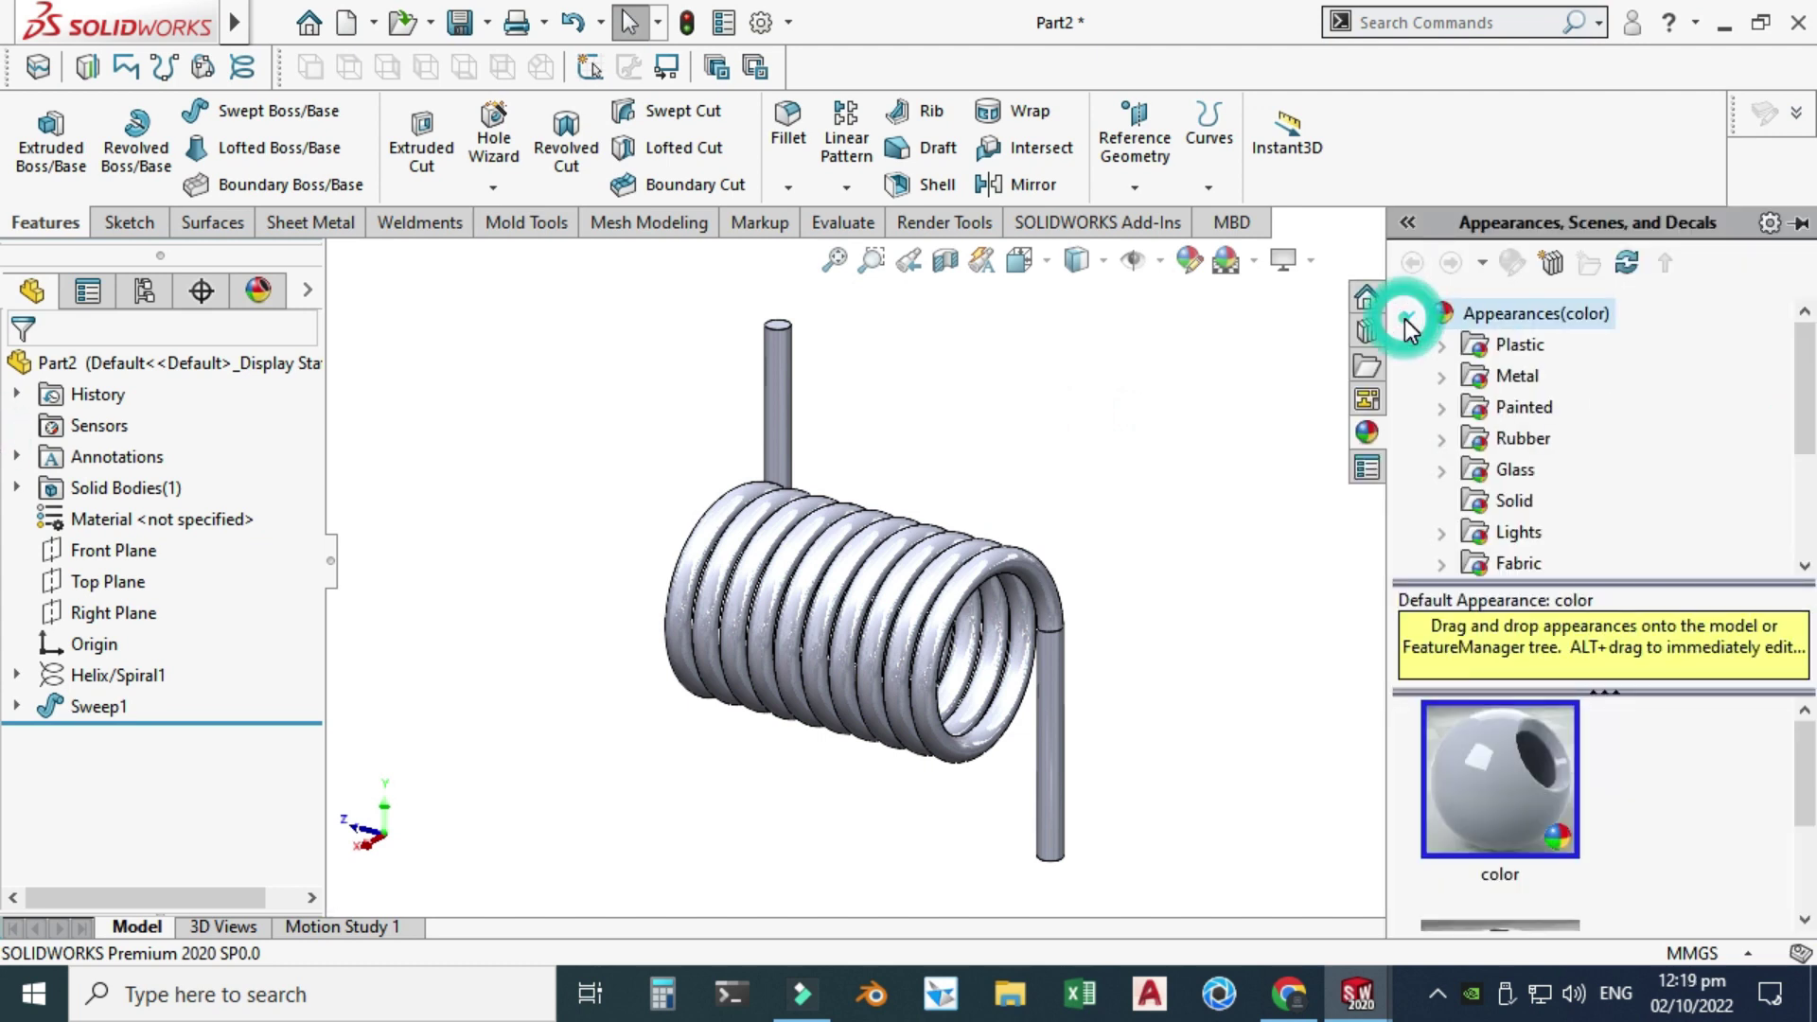
double_click(1457, 376)
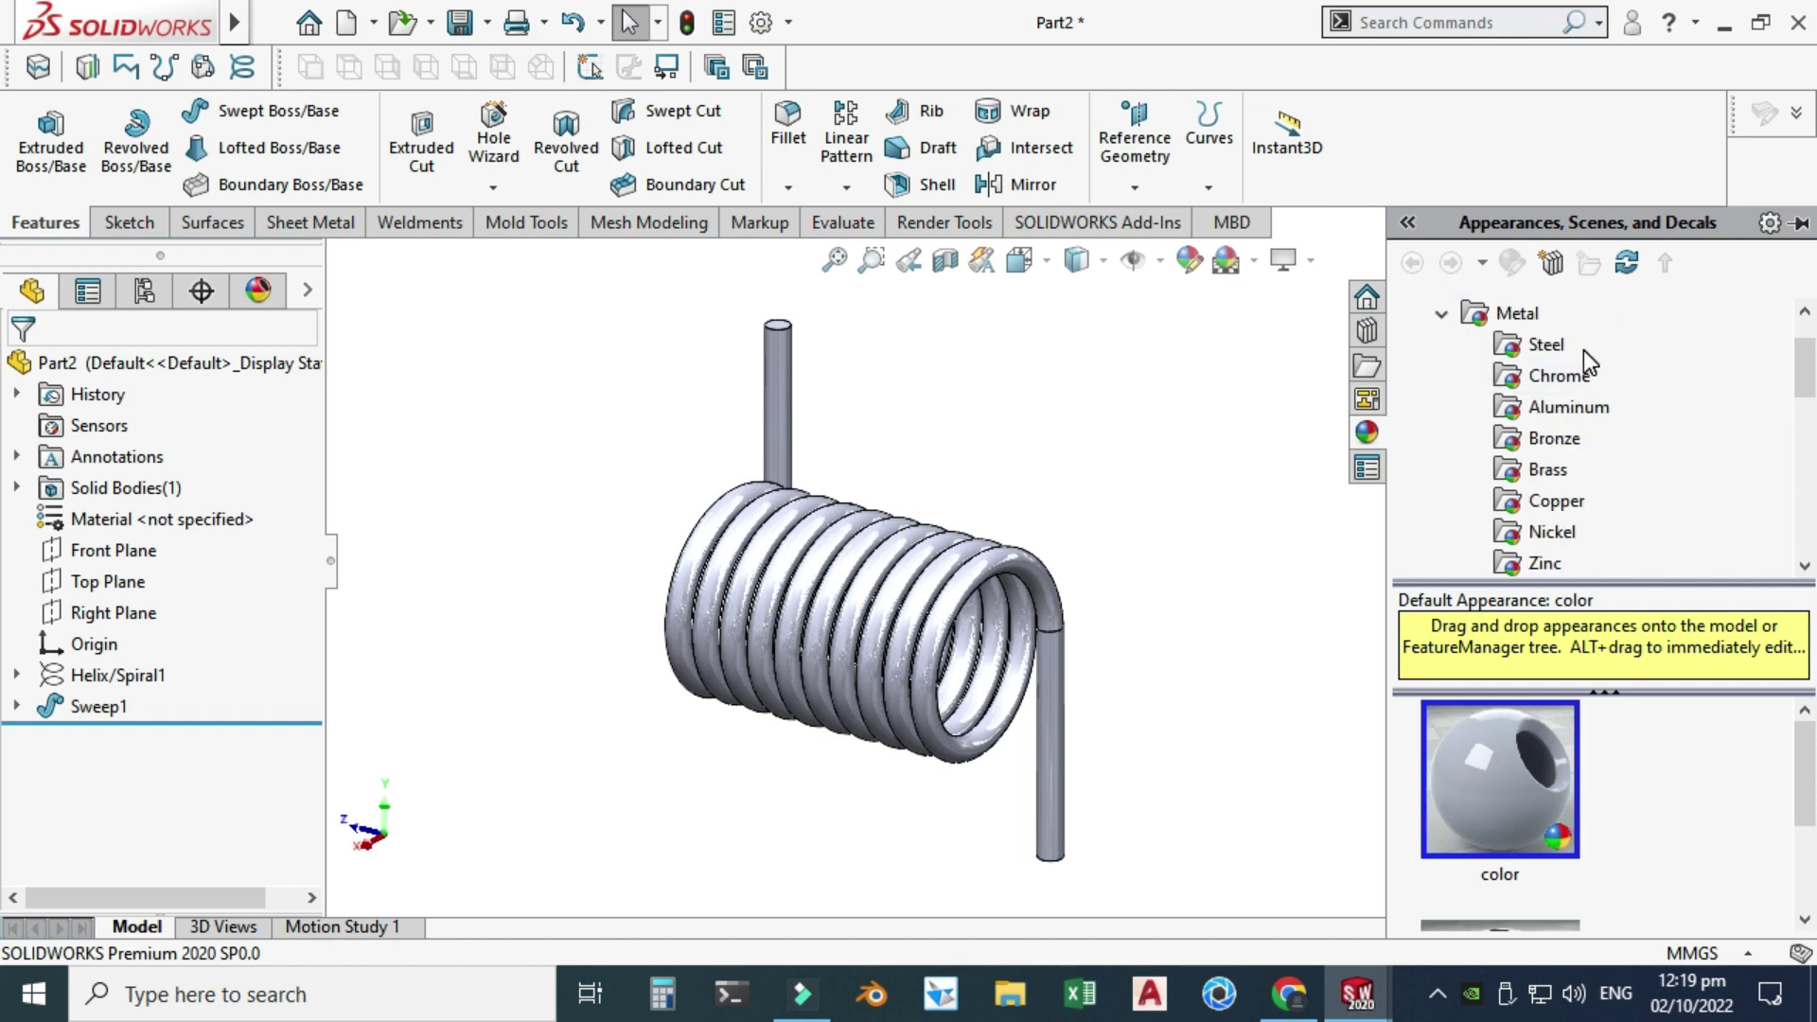
left_click(1549, 414)
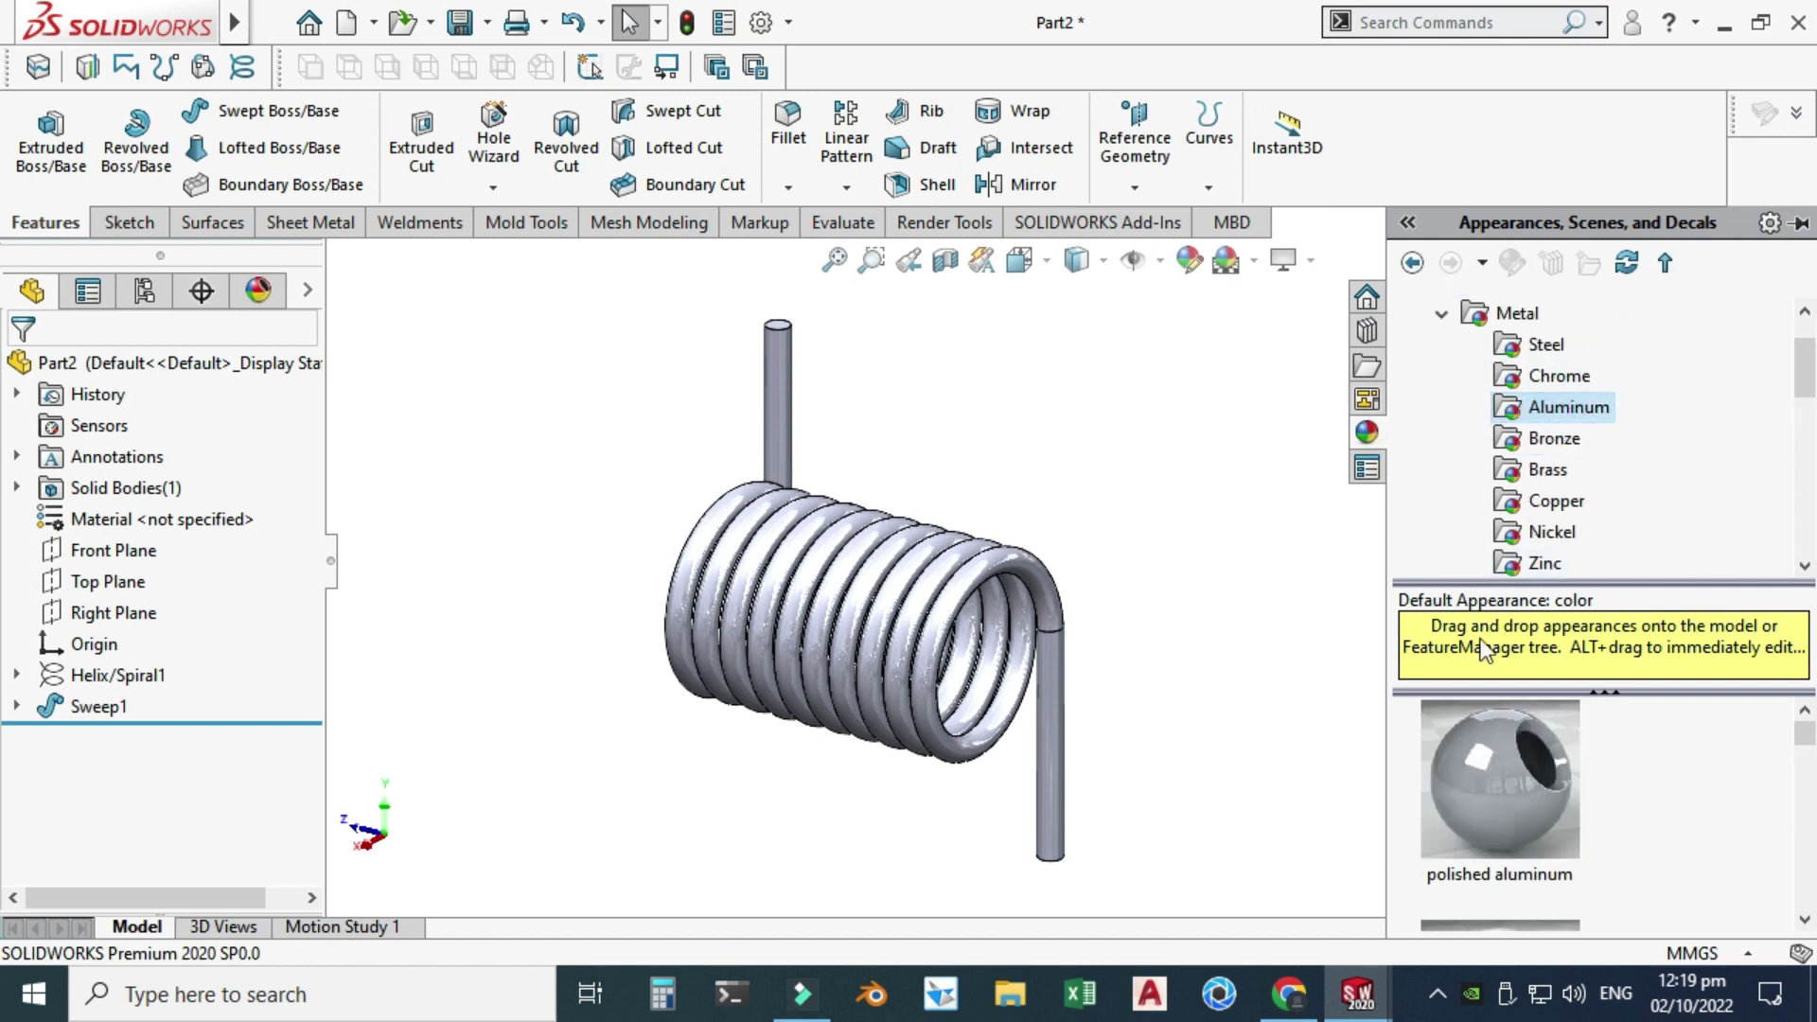
- Drag the brushed aluminum coarse appearance onto the spring
scroll(1484, 752, "down", 3)
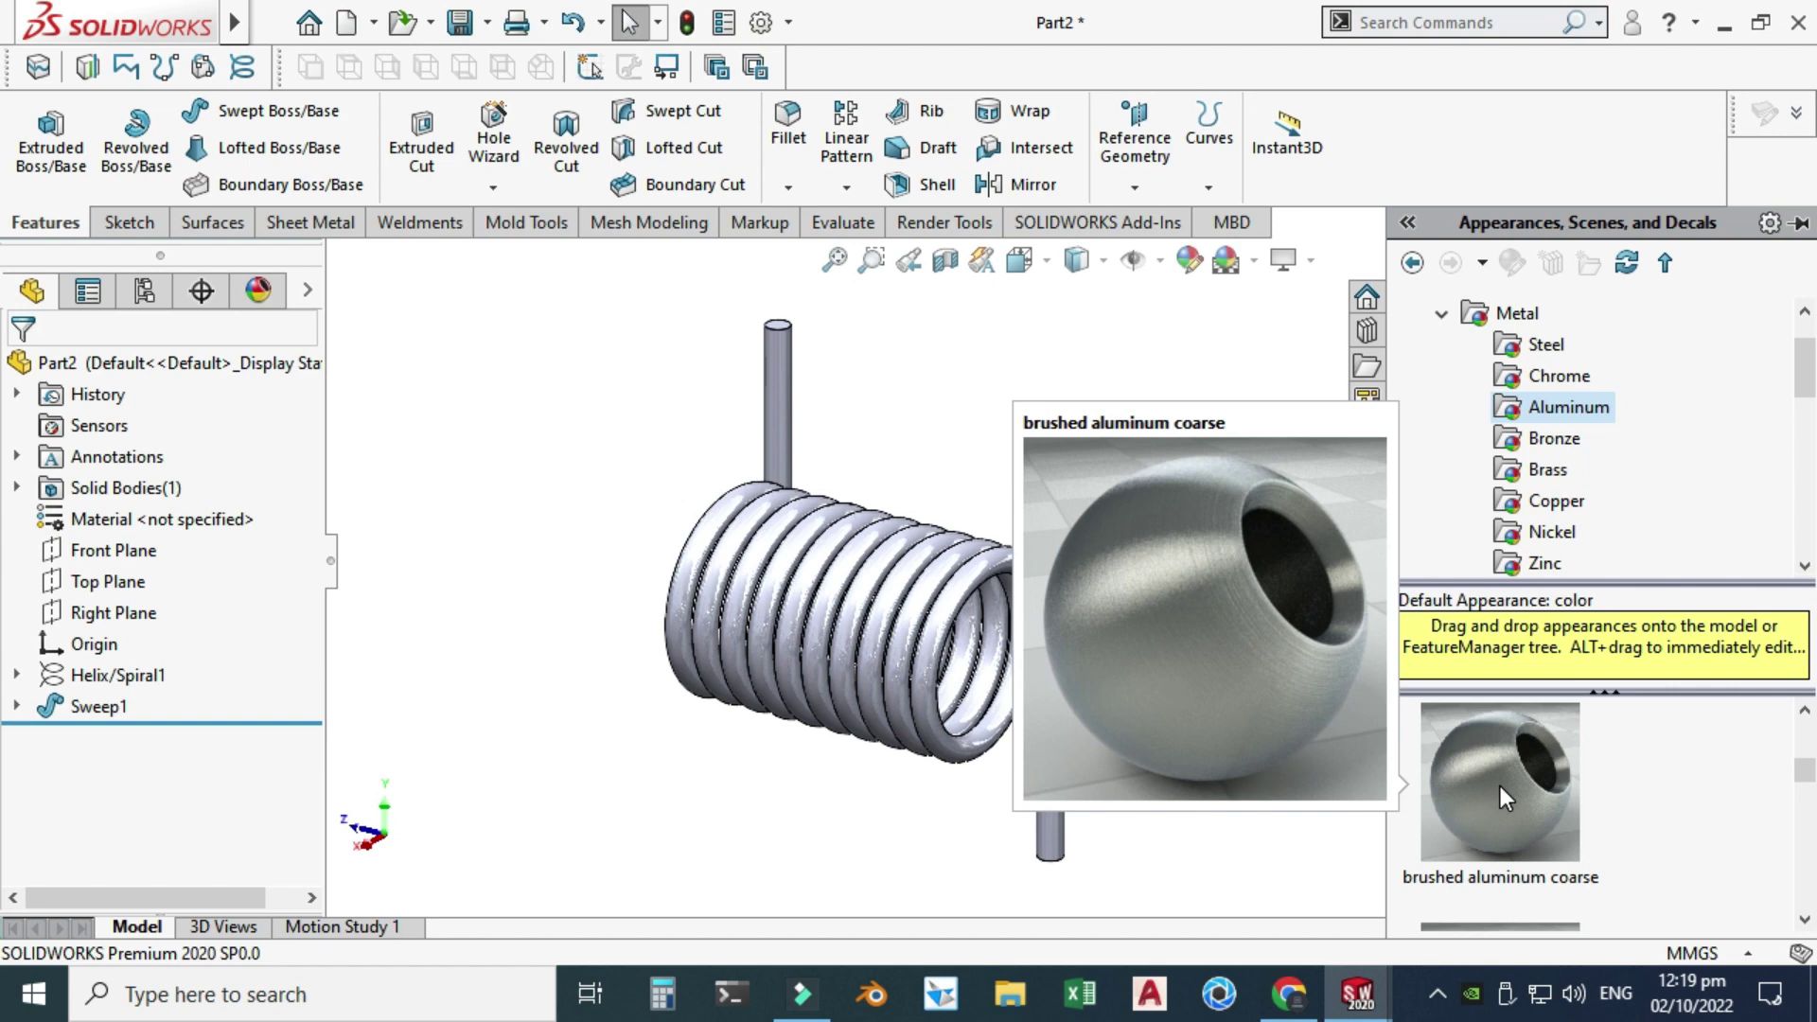
scroll(1501, 788, "down", 1)
scroll(1501, 787, "up", 1)
left_click(1501, 722)
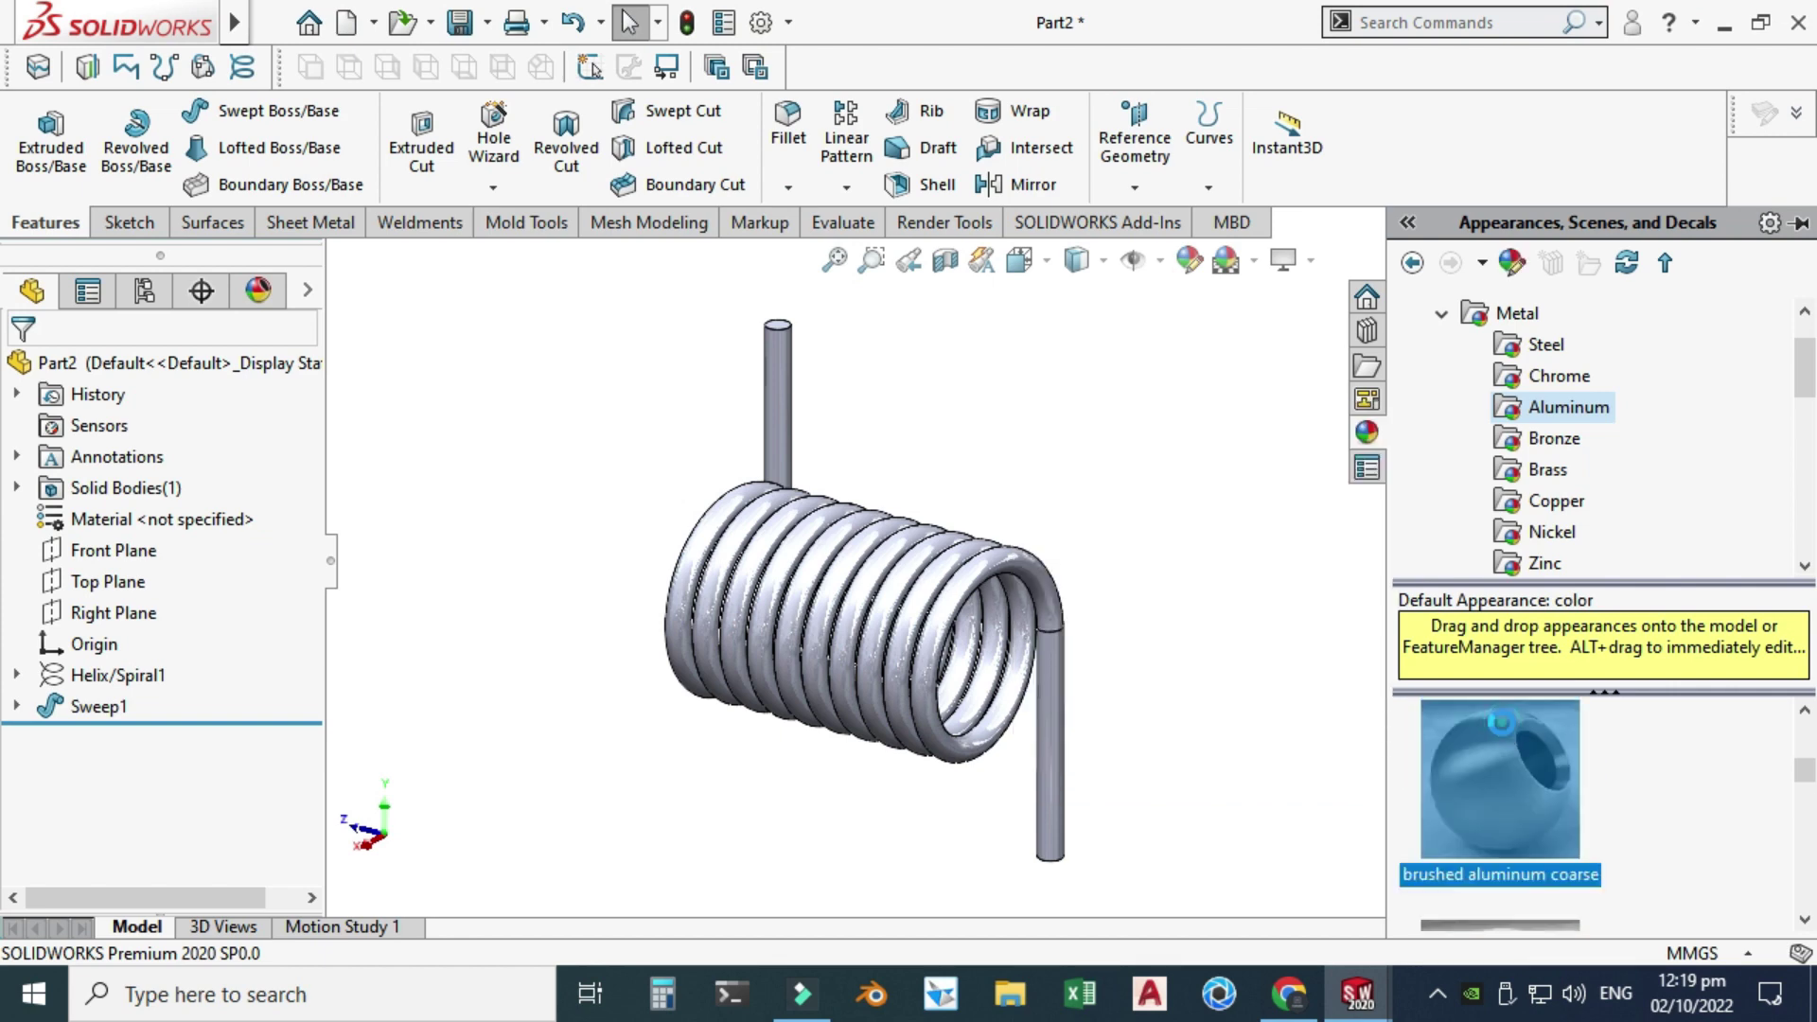
mouse_move(1501, 722)
left_mouse_down()
mouse_move(1136, 601)
mouse_move(974, 600)
mouse_move(920, 628)
mouse_move(922, 651)
mouse_move(1115, 413)
left_mouse_up()
scroll(946, 615, "down", 5)
scroll(922, 643, "up", 5)
scroll(920, 644, "up", 3)
right_click(1117, 407)
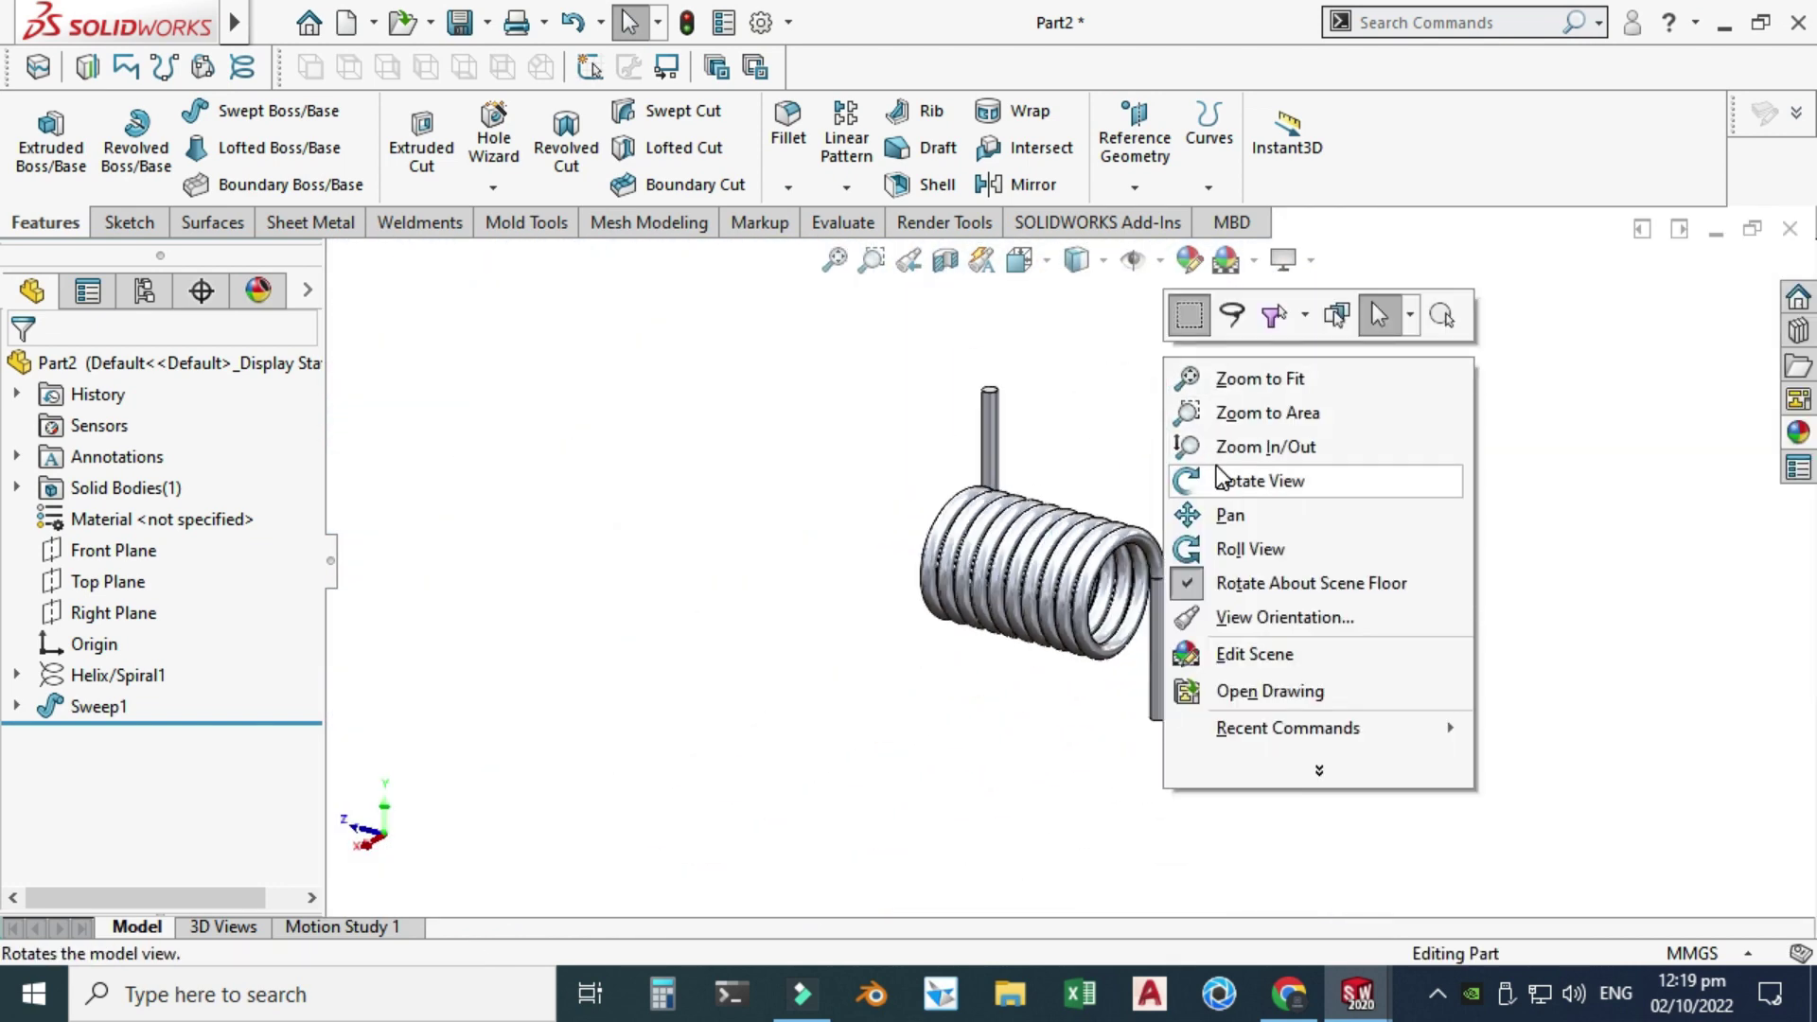
left_click(1259, 481)
left_click_drag(1205, 499, 1194, 516)
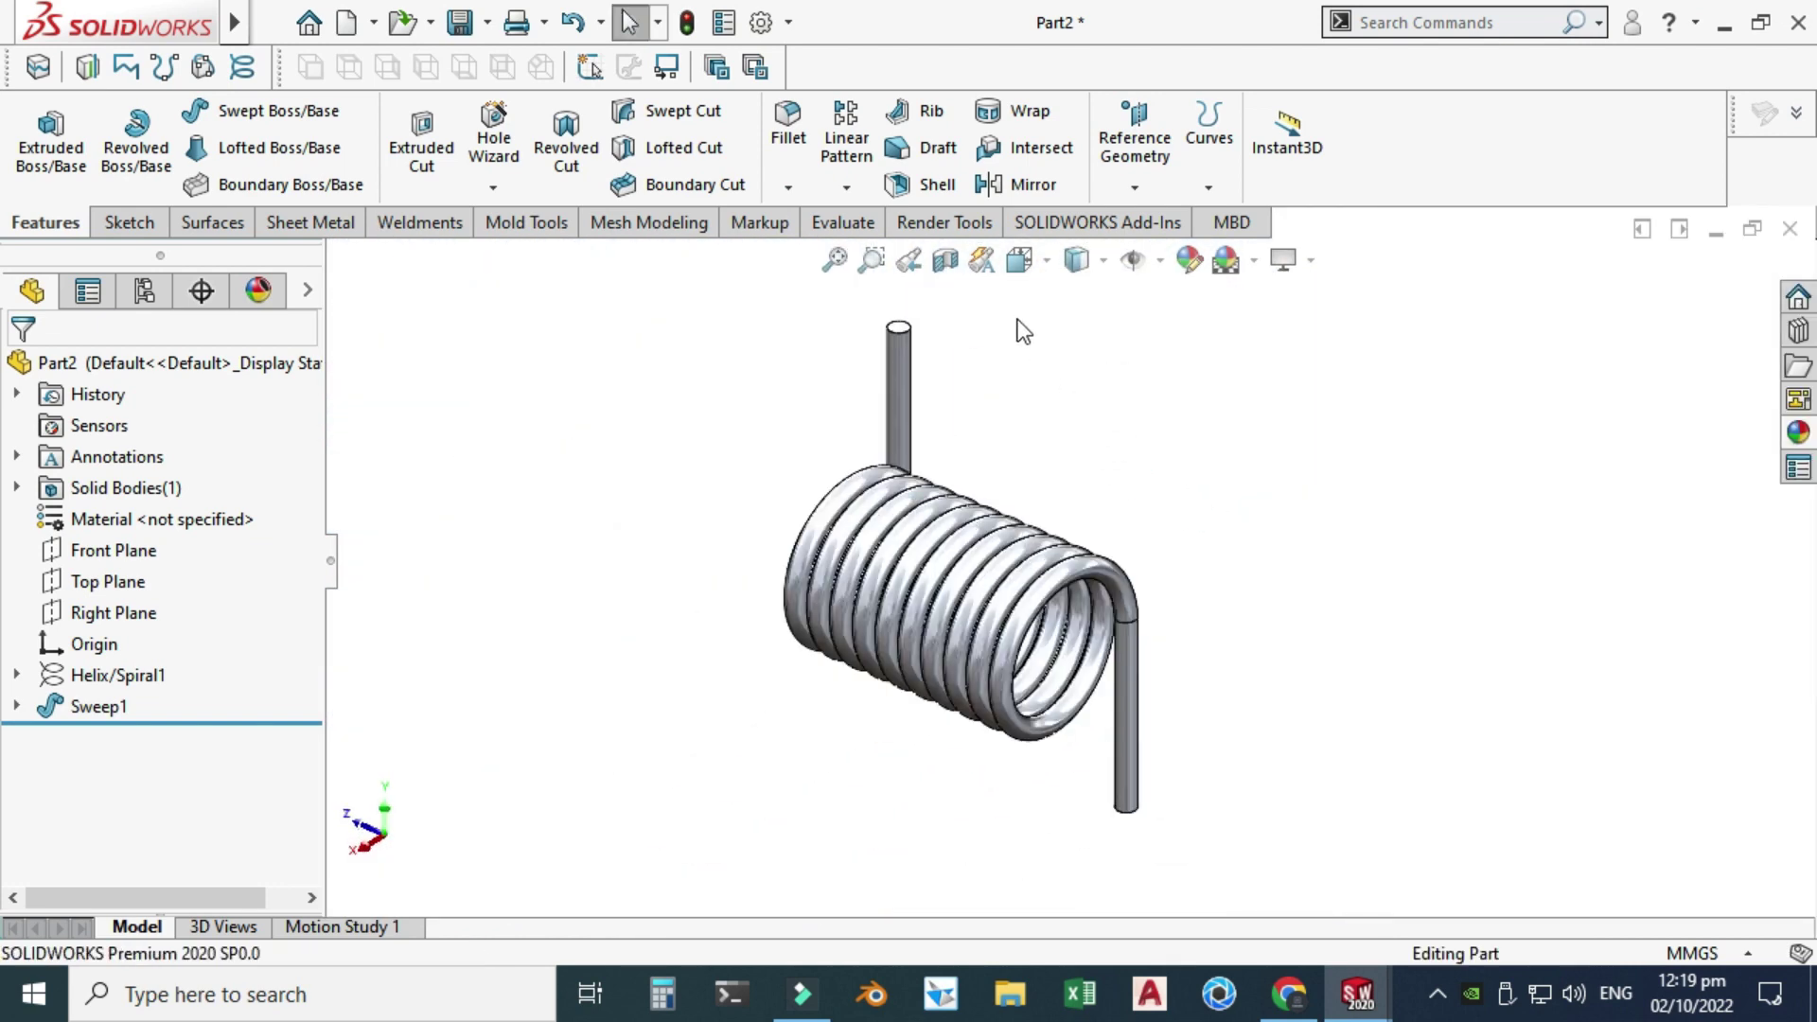
left_click(945, 260)
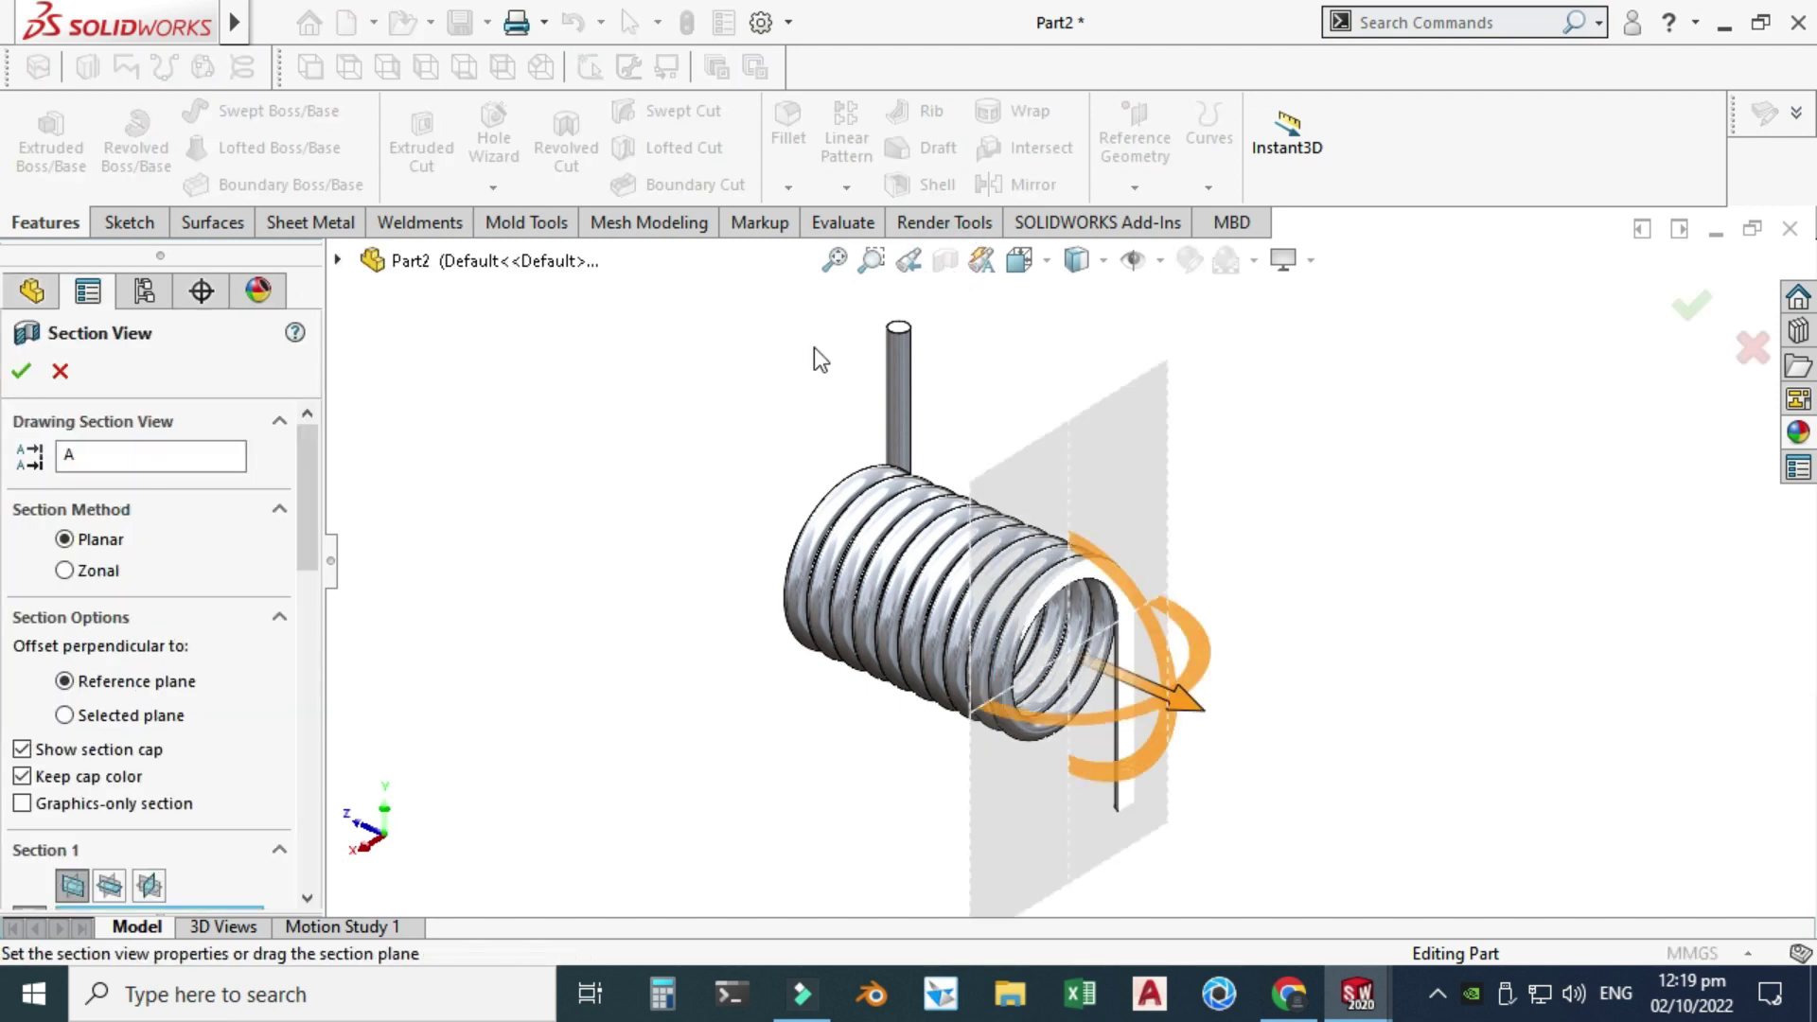
left_click_drag(317, 479, 311, 560)
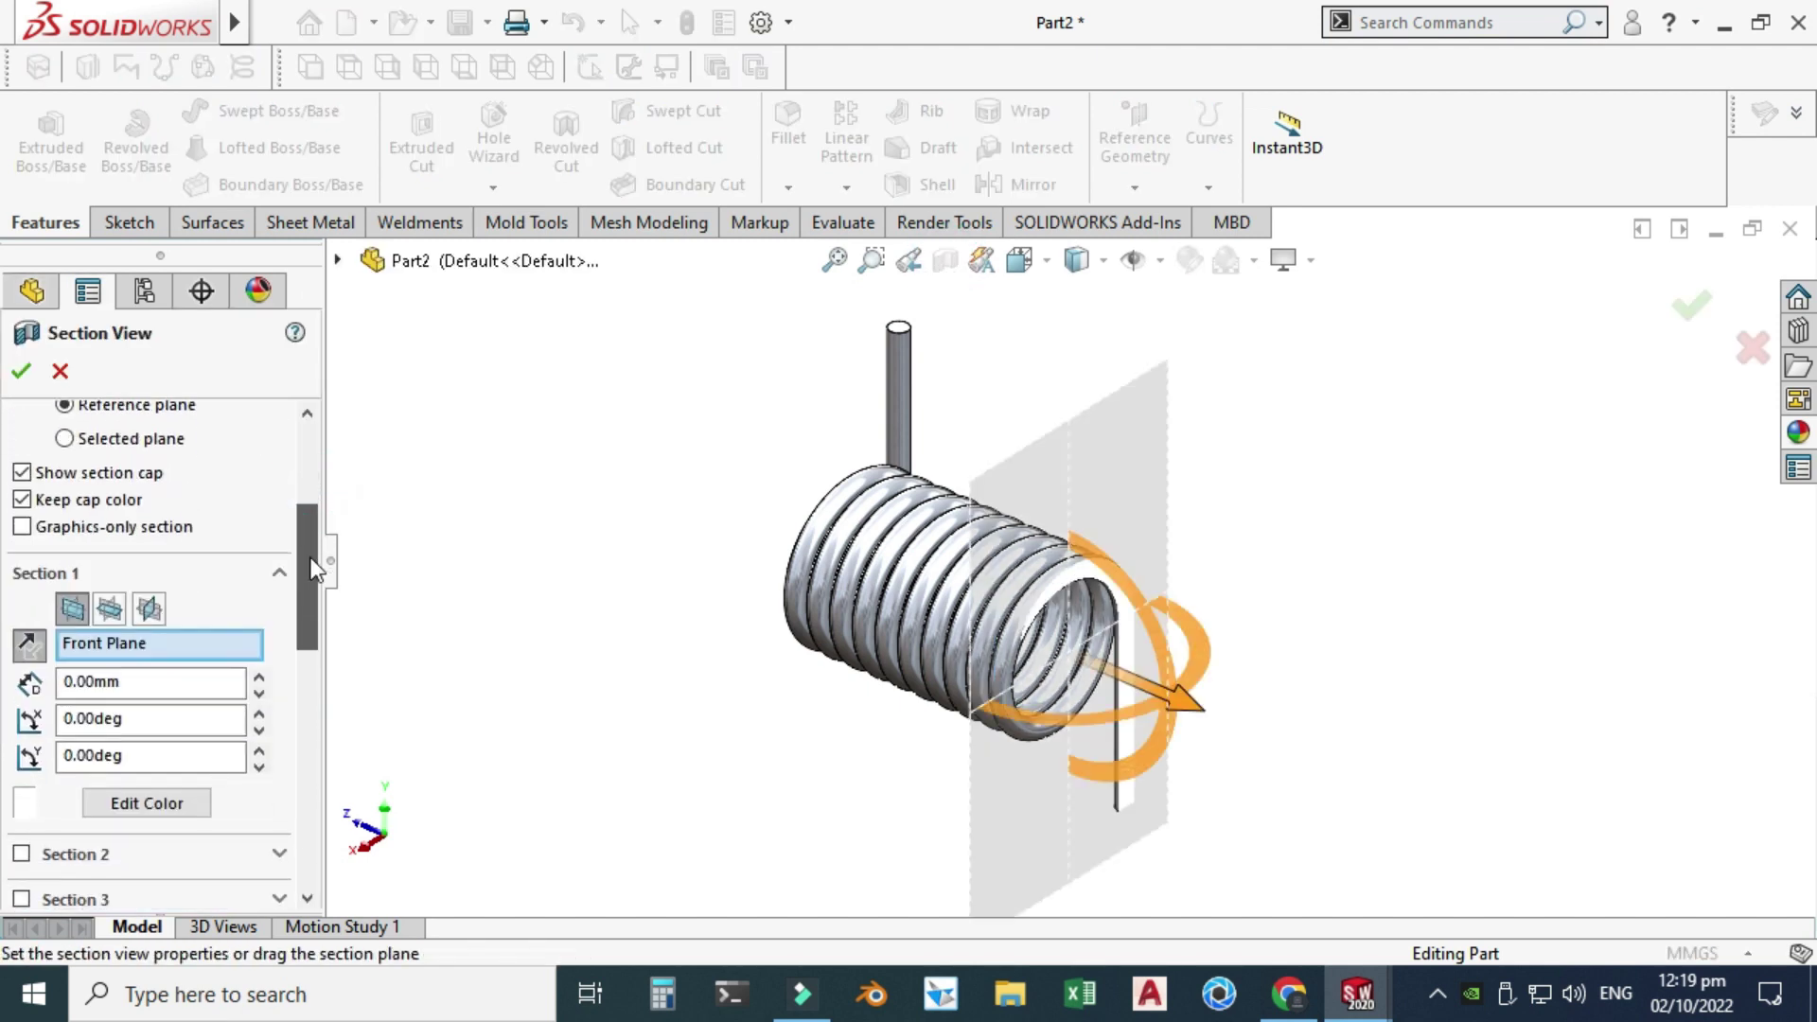
left_click(108, 611)
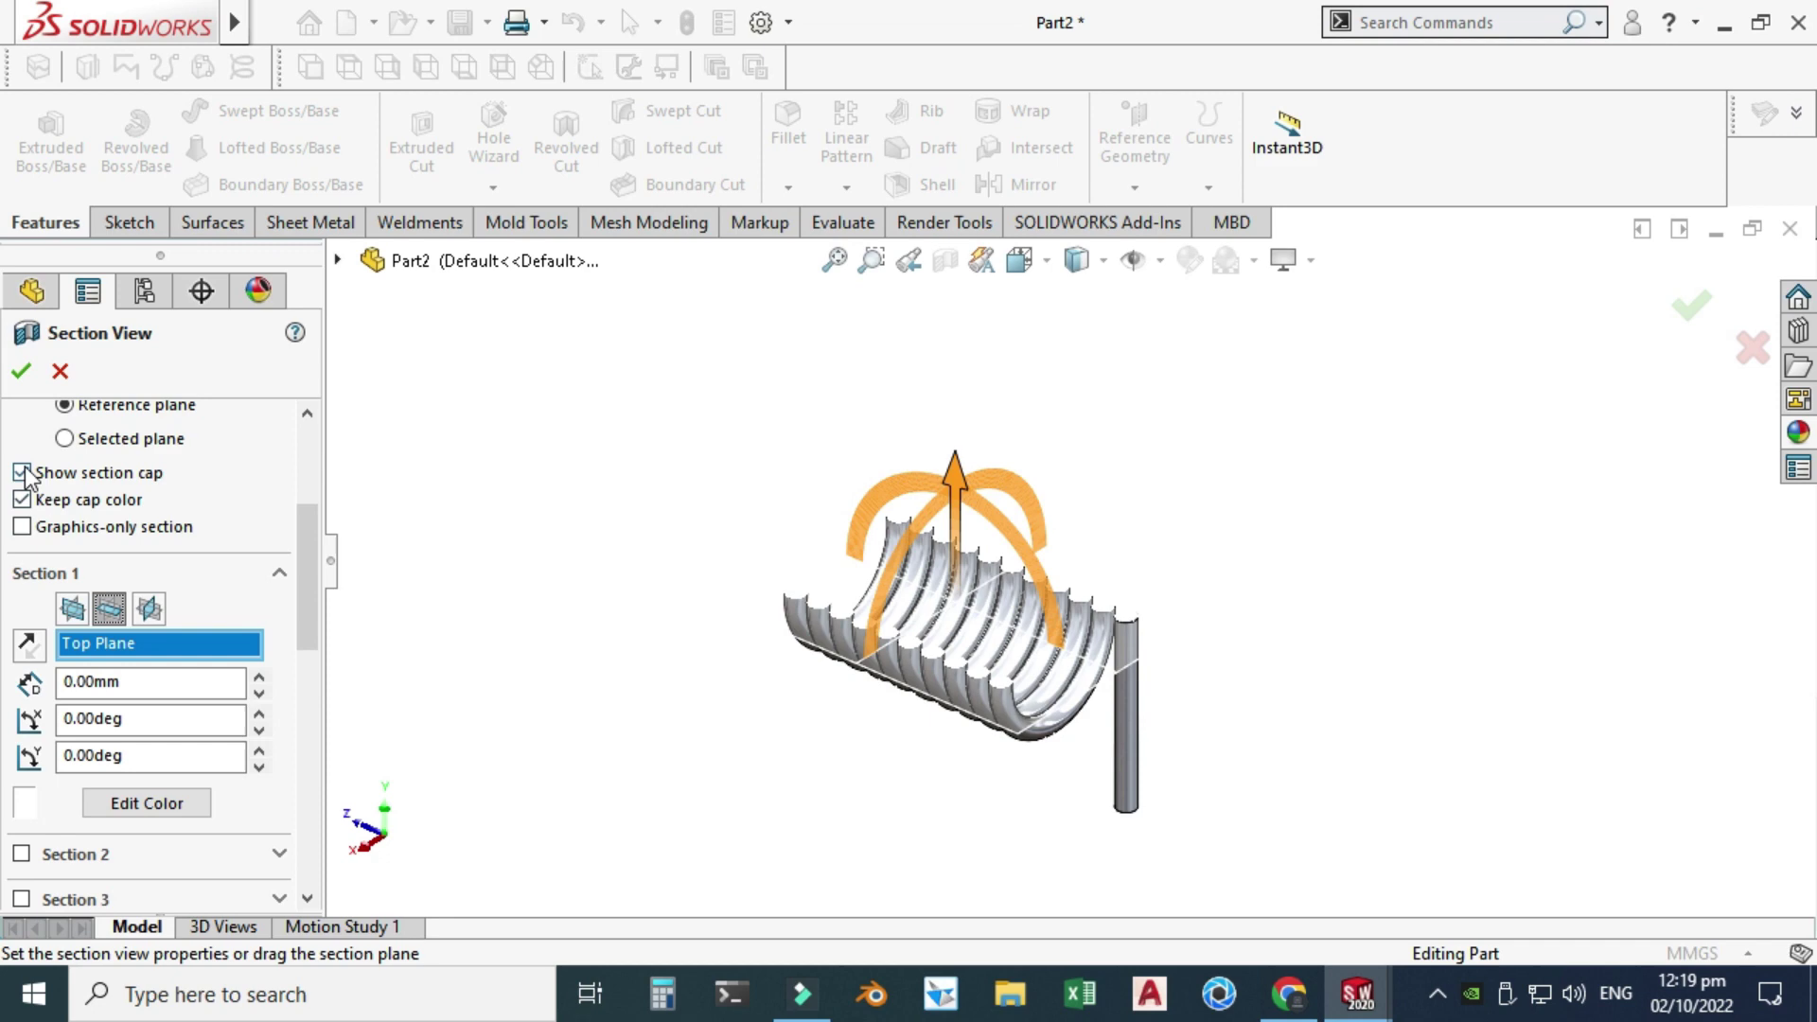
left_click(22, 374)
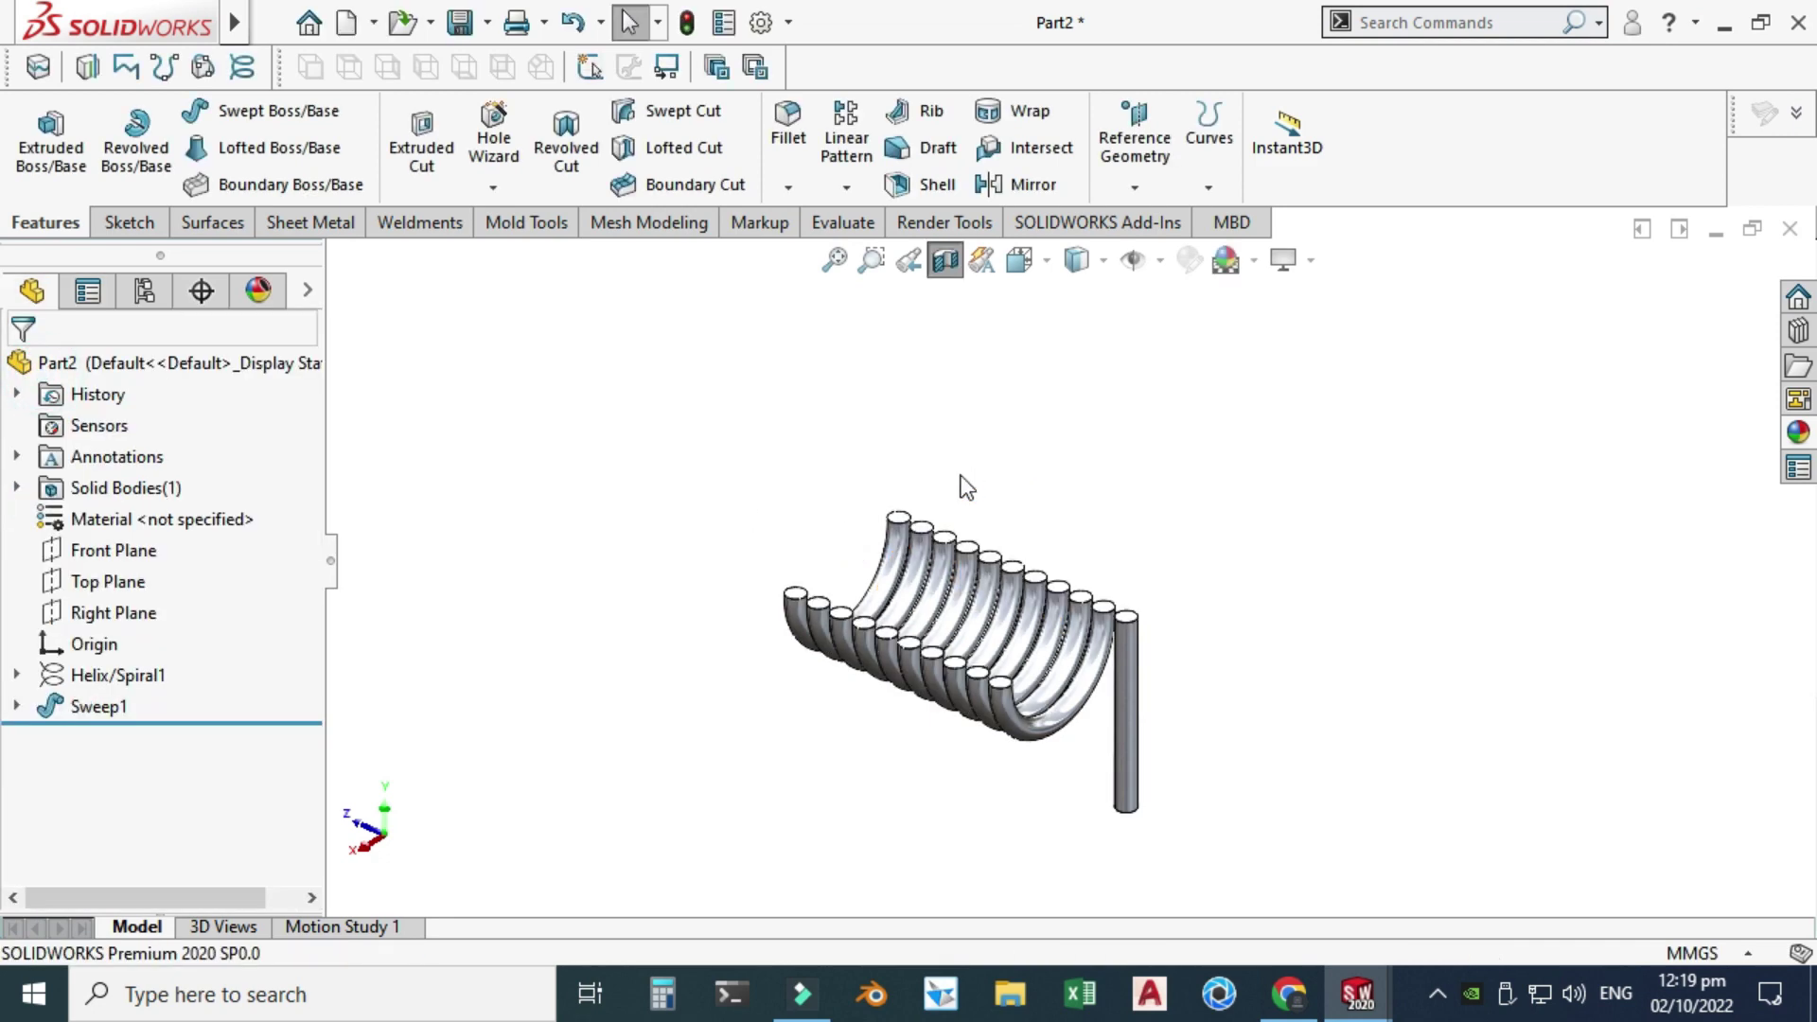
right_click(1265, 428)
left_click(1334, 545)
left_click_drag(1310, 527, 1119, 546)
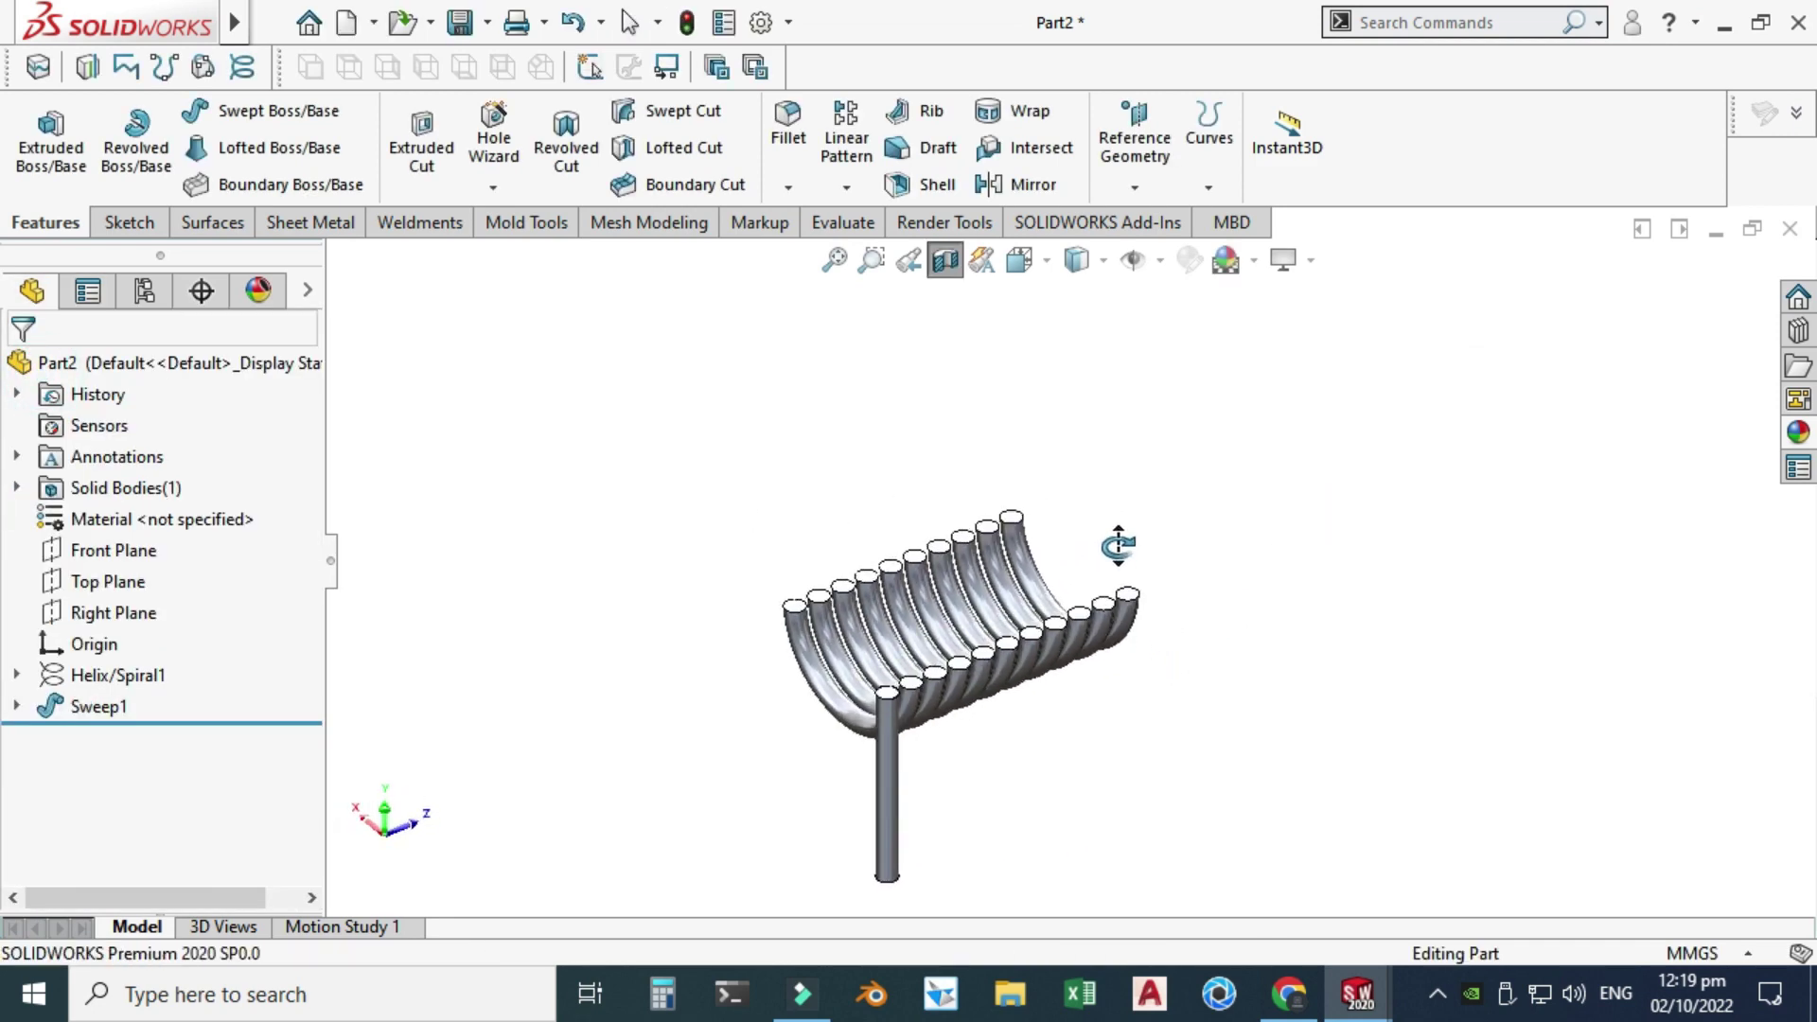
left_click(944, 259)
- Preview a section view through the spring, then cancel it
left_click(944, 259)
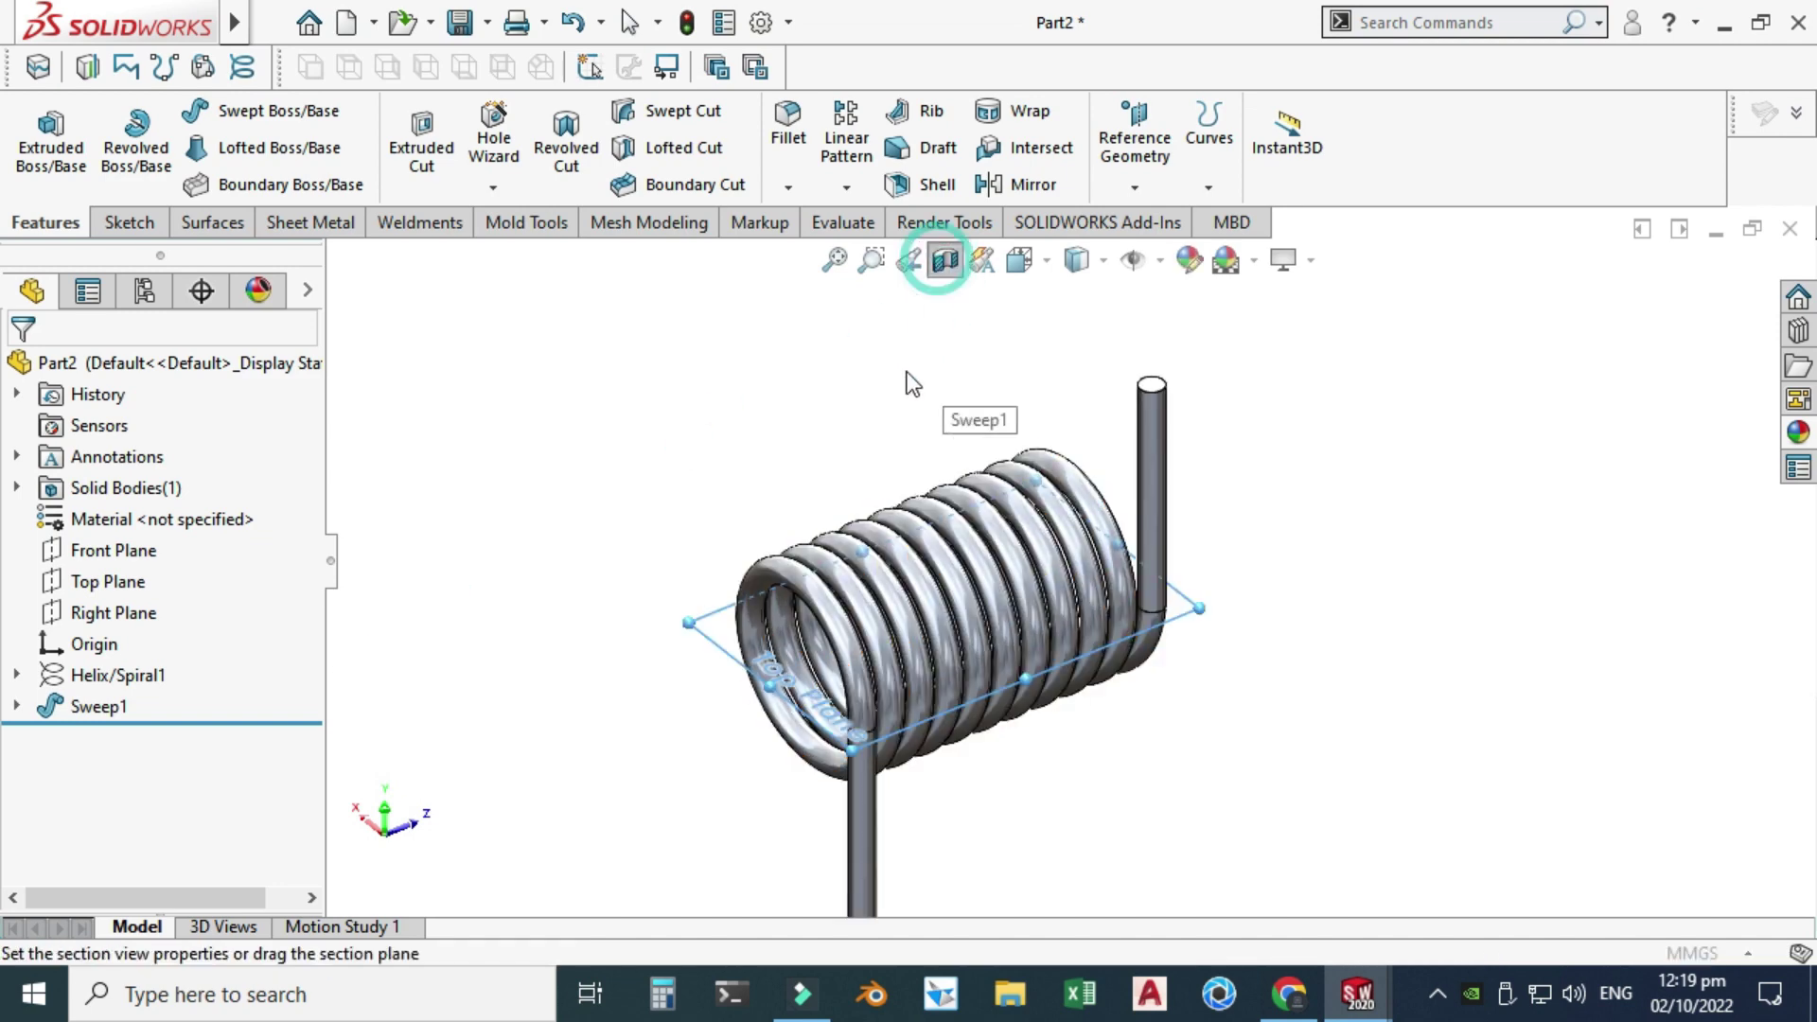
left_click_drag(934, 484, 914, 255)
left_click(60, 372)
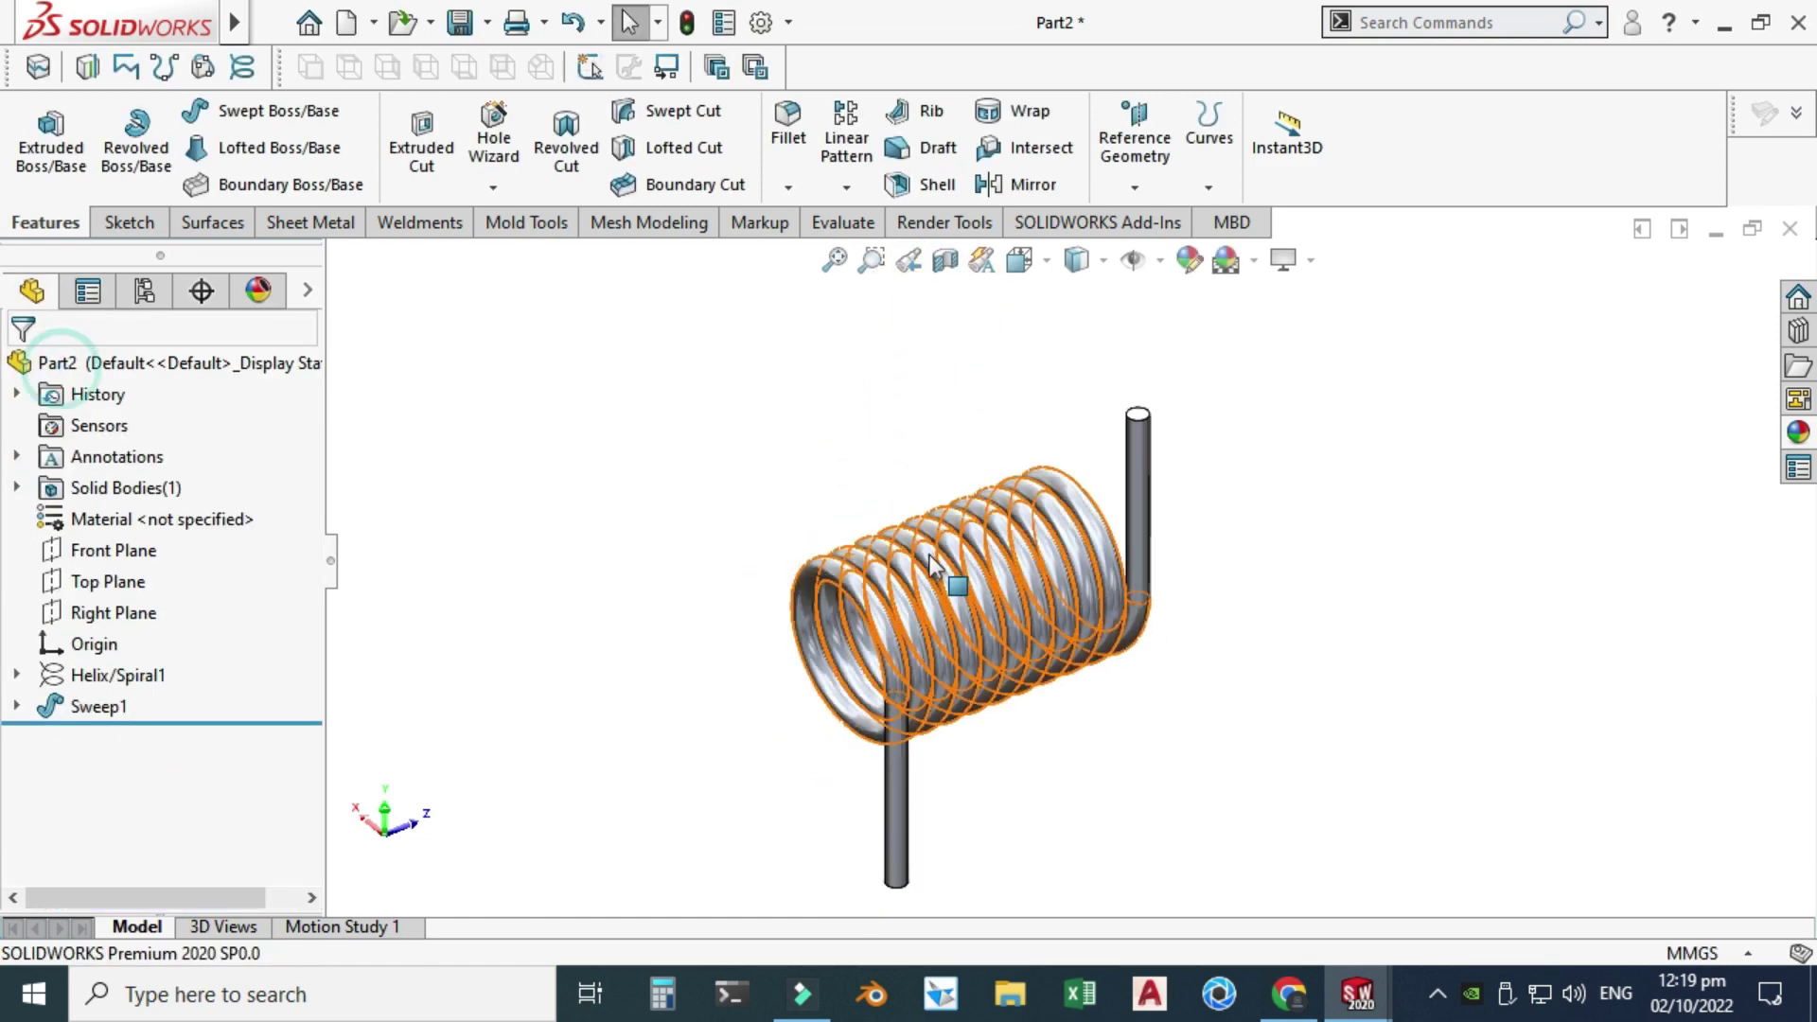
- Spin the spring to inspect it, then switch to the web browser
scroll(1069, 597, "up", 3)
right_click(1374, 378)
left_click(1467, 487)
left_click_drag(1363, 508, 1245, 602)
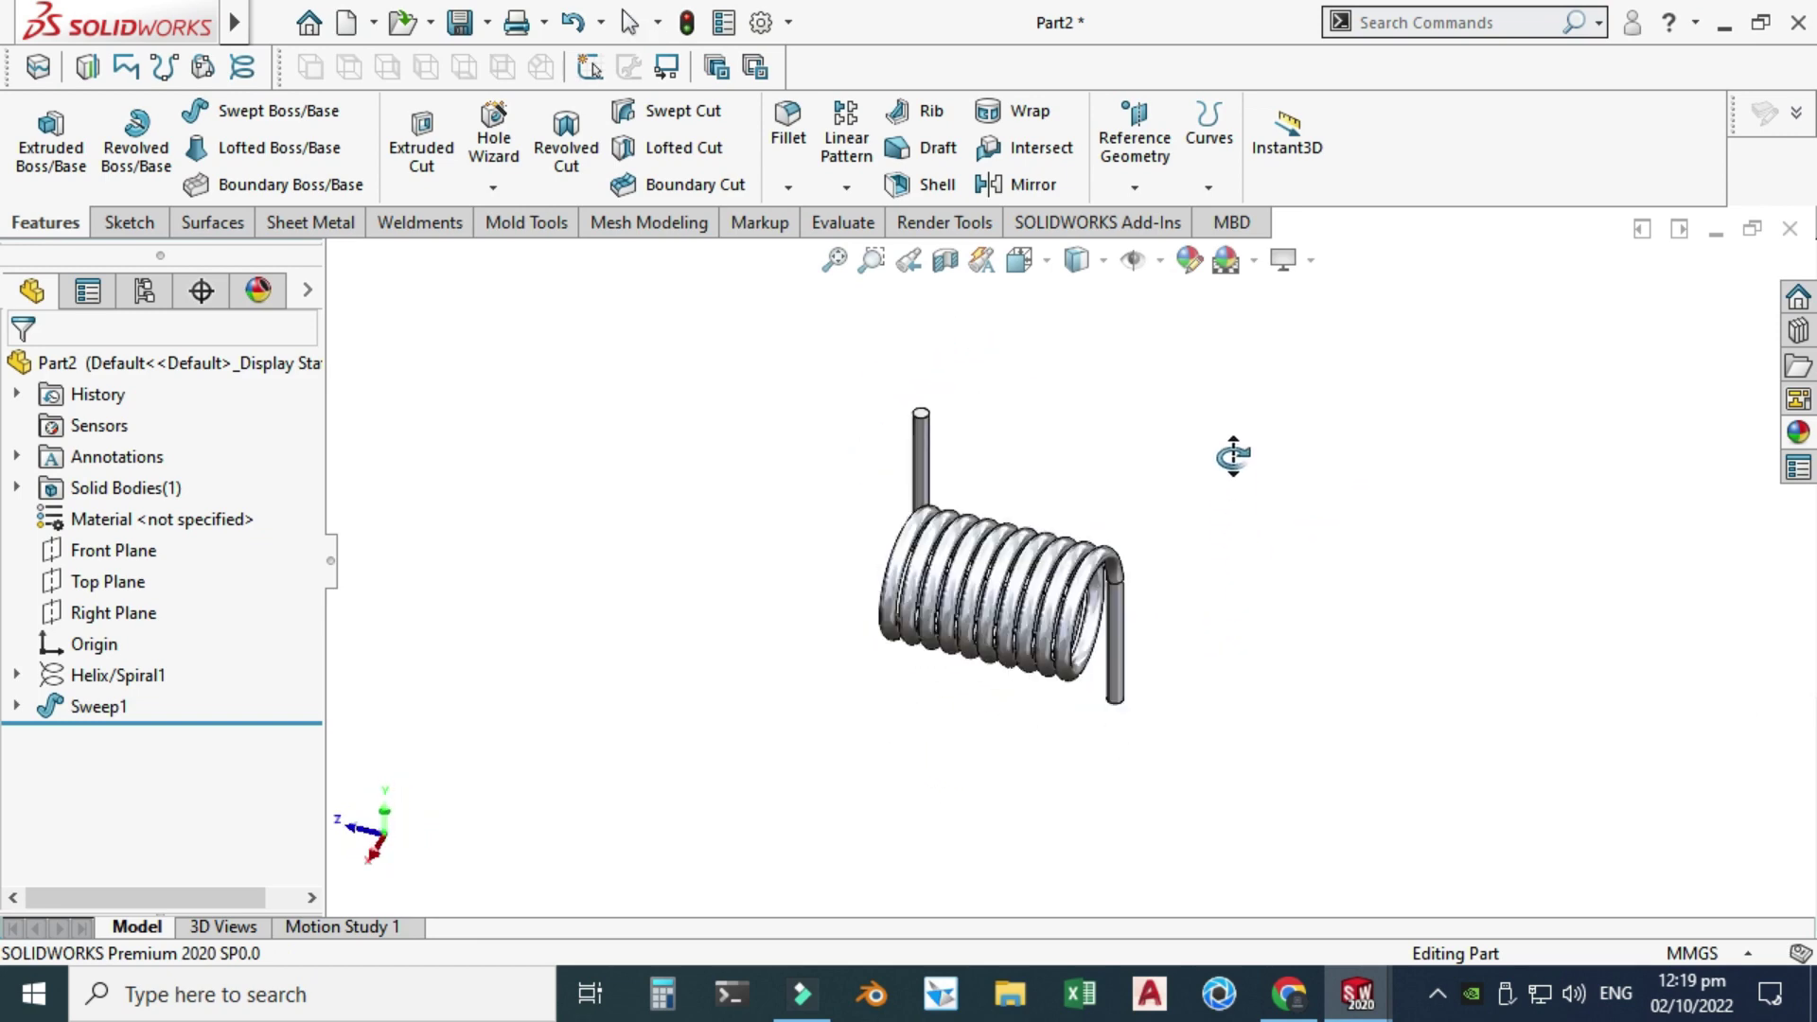
left_click(1289, 994)
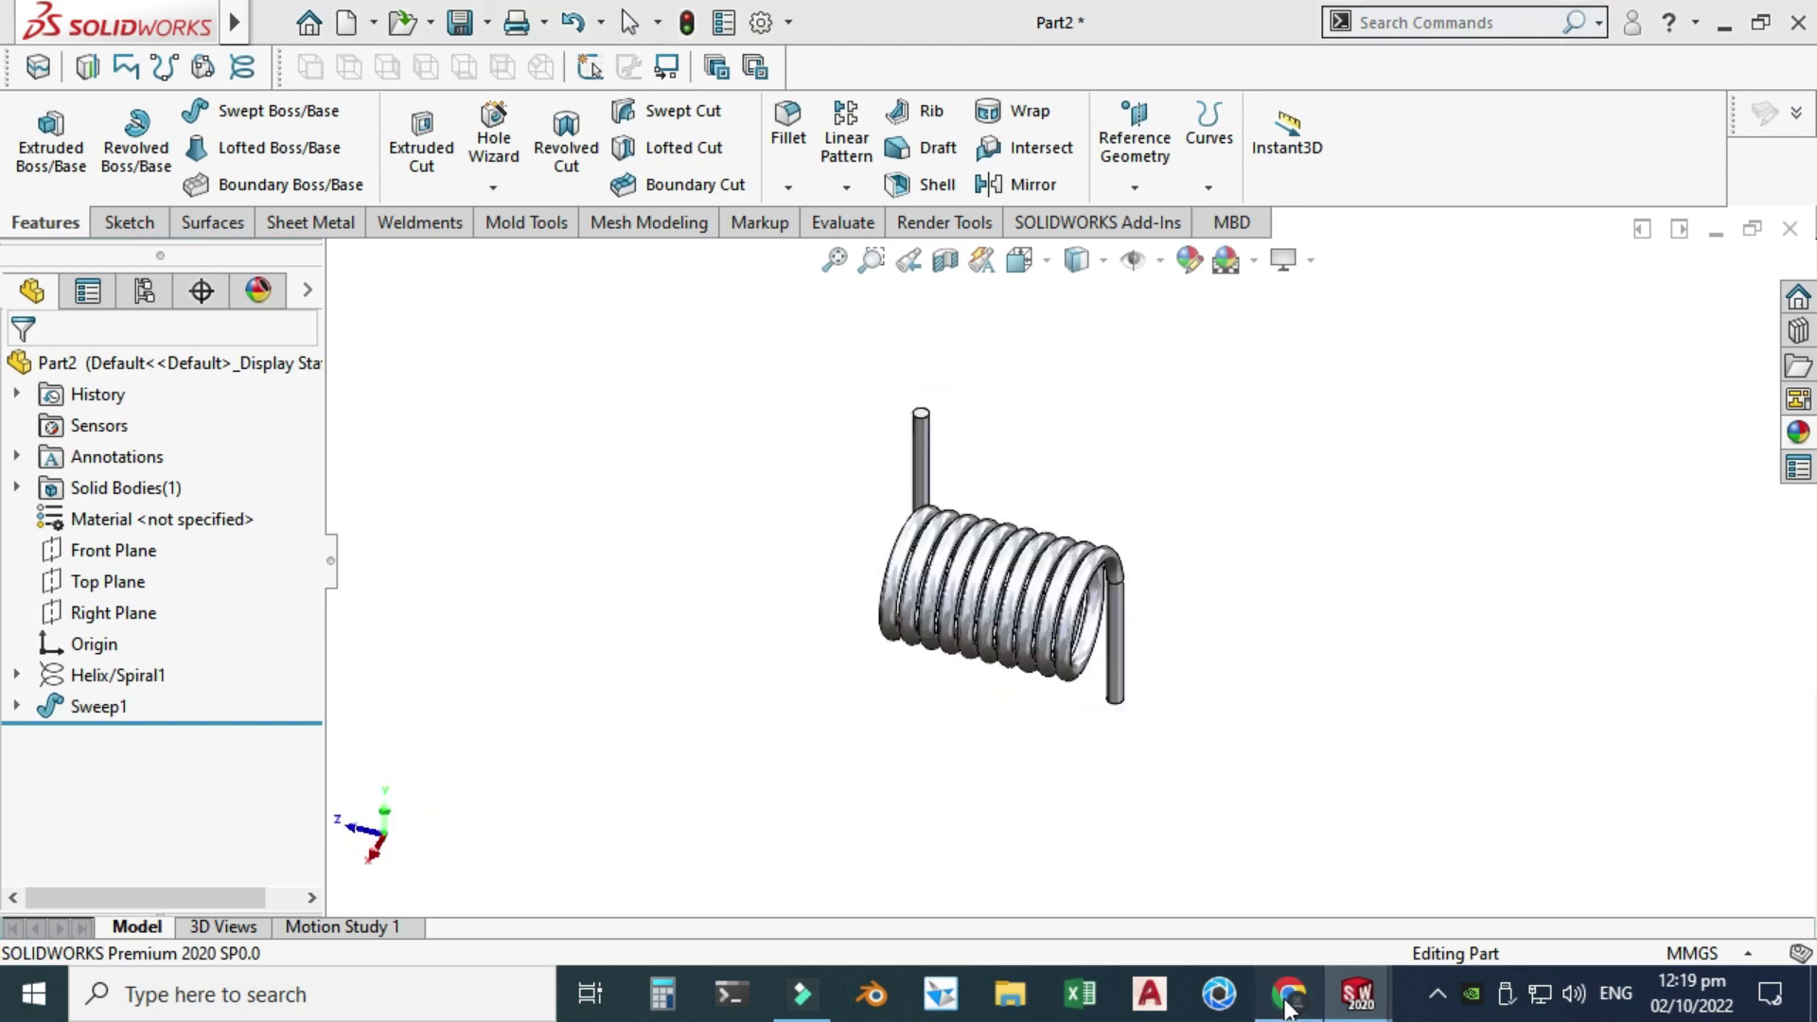
left_click(1153, 13)
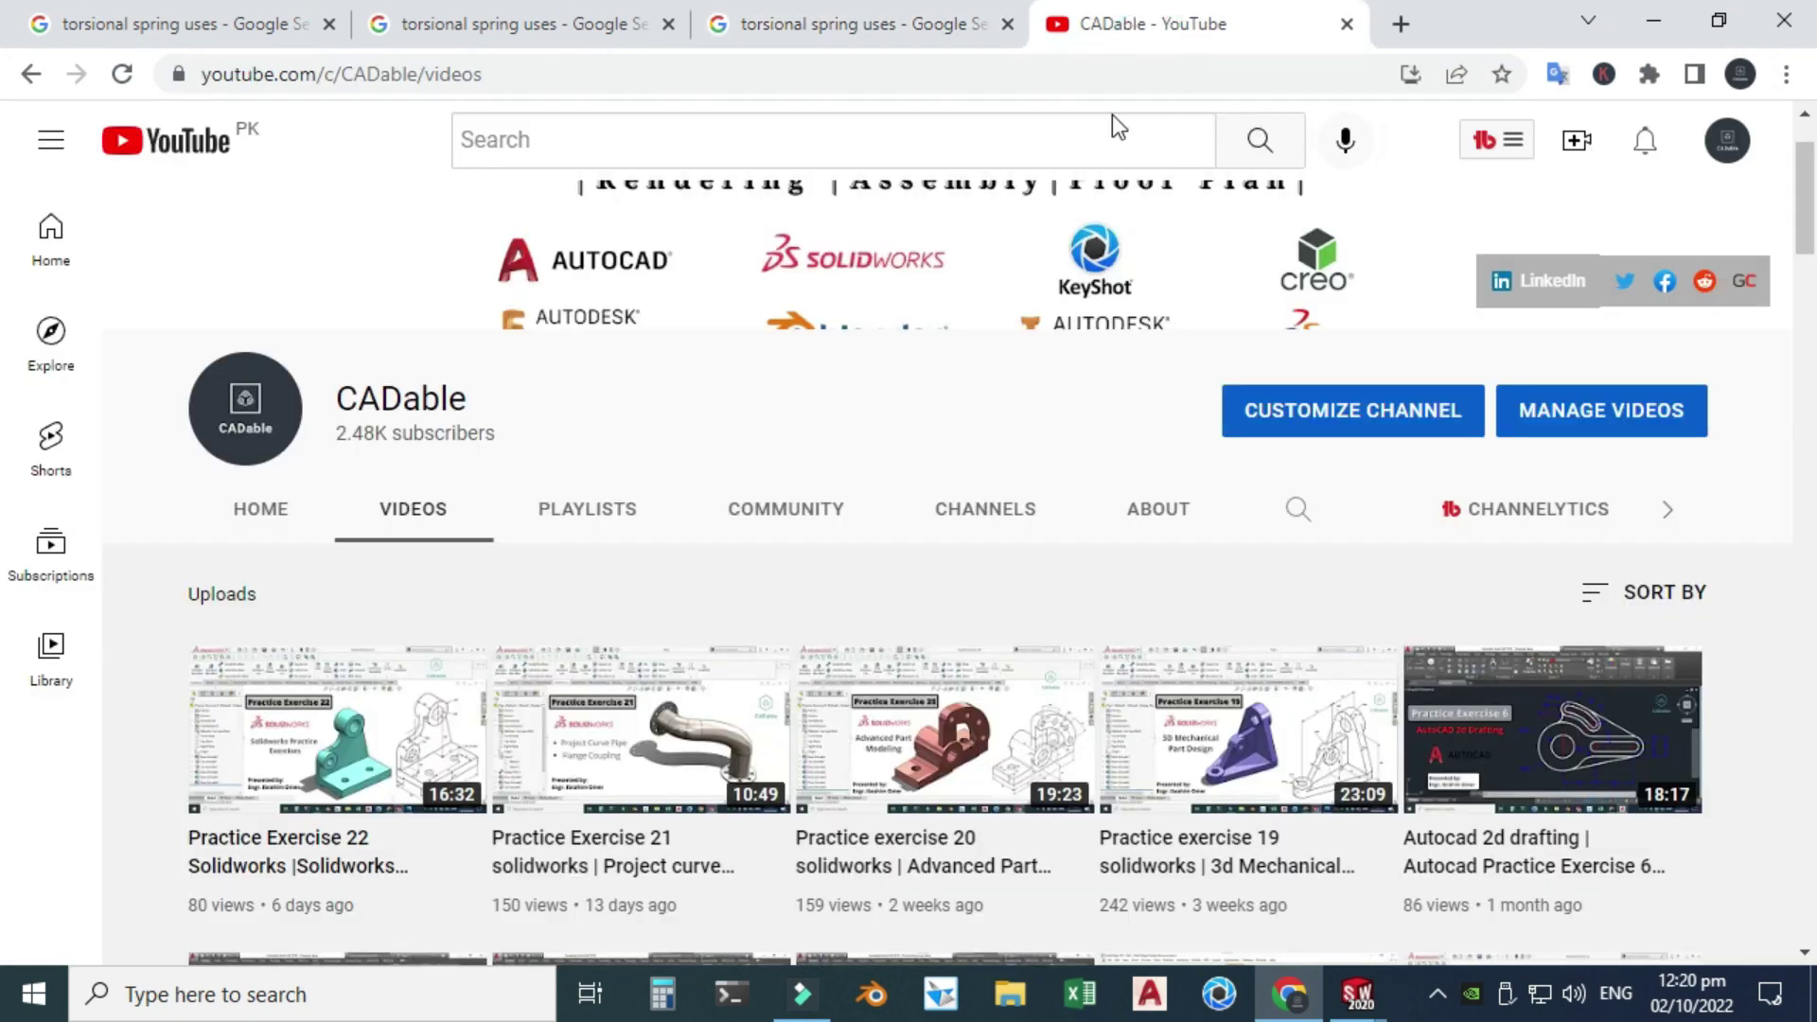
scroll(8, 738, "down", 10)
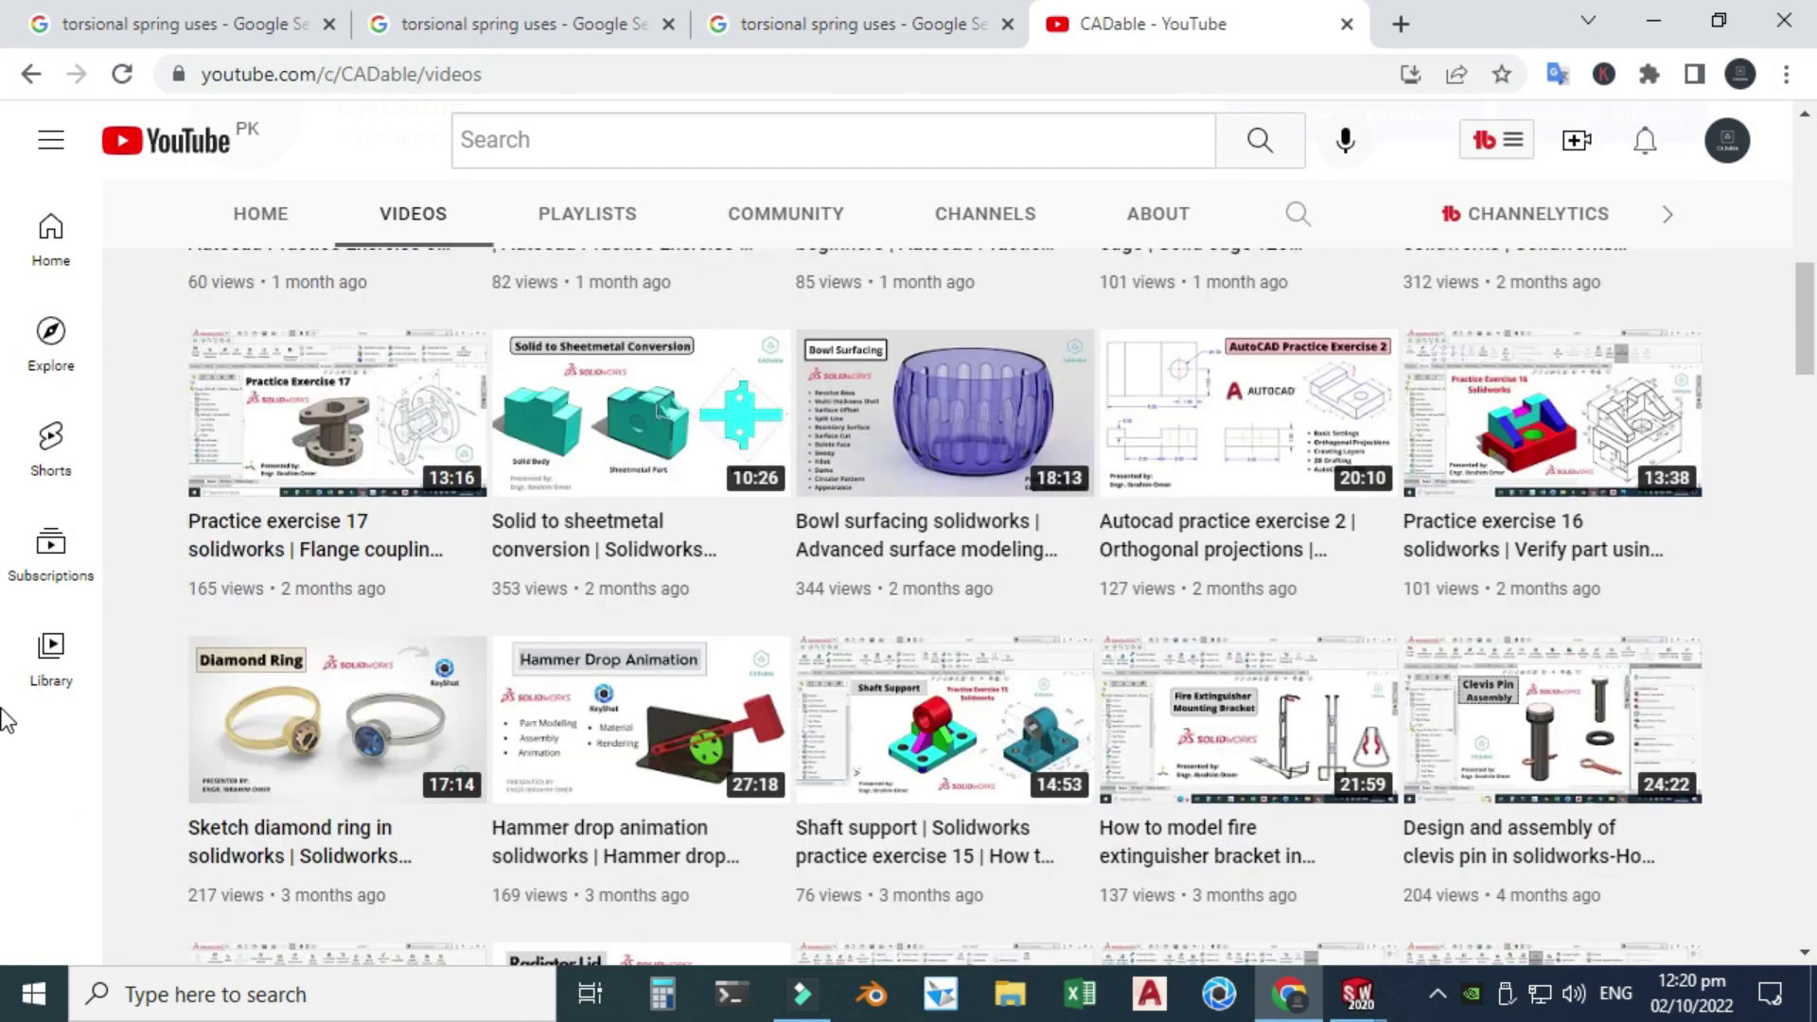
scroll(8, 721, "down", 14)
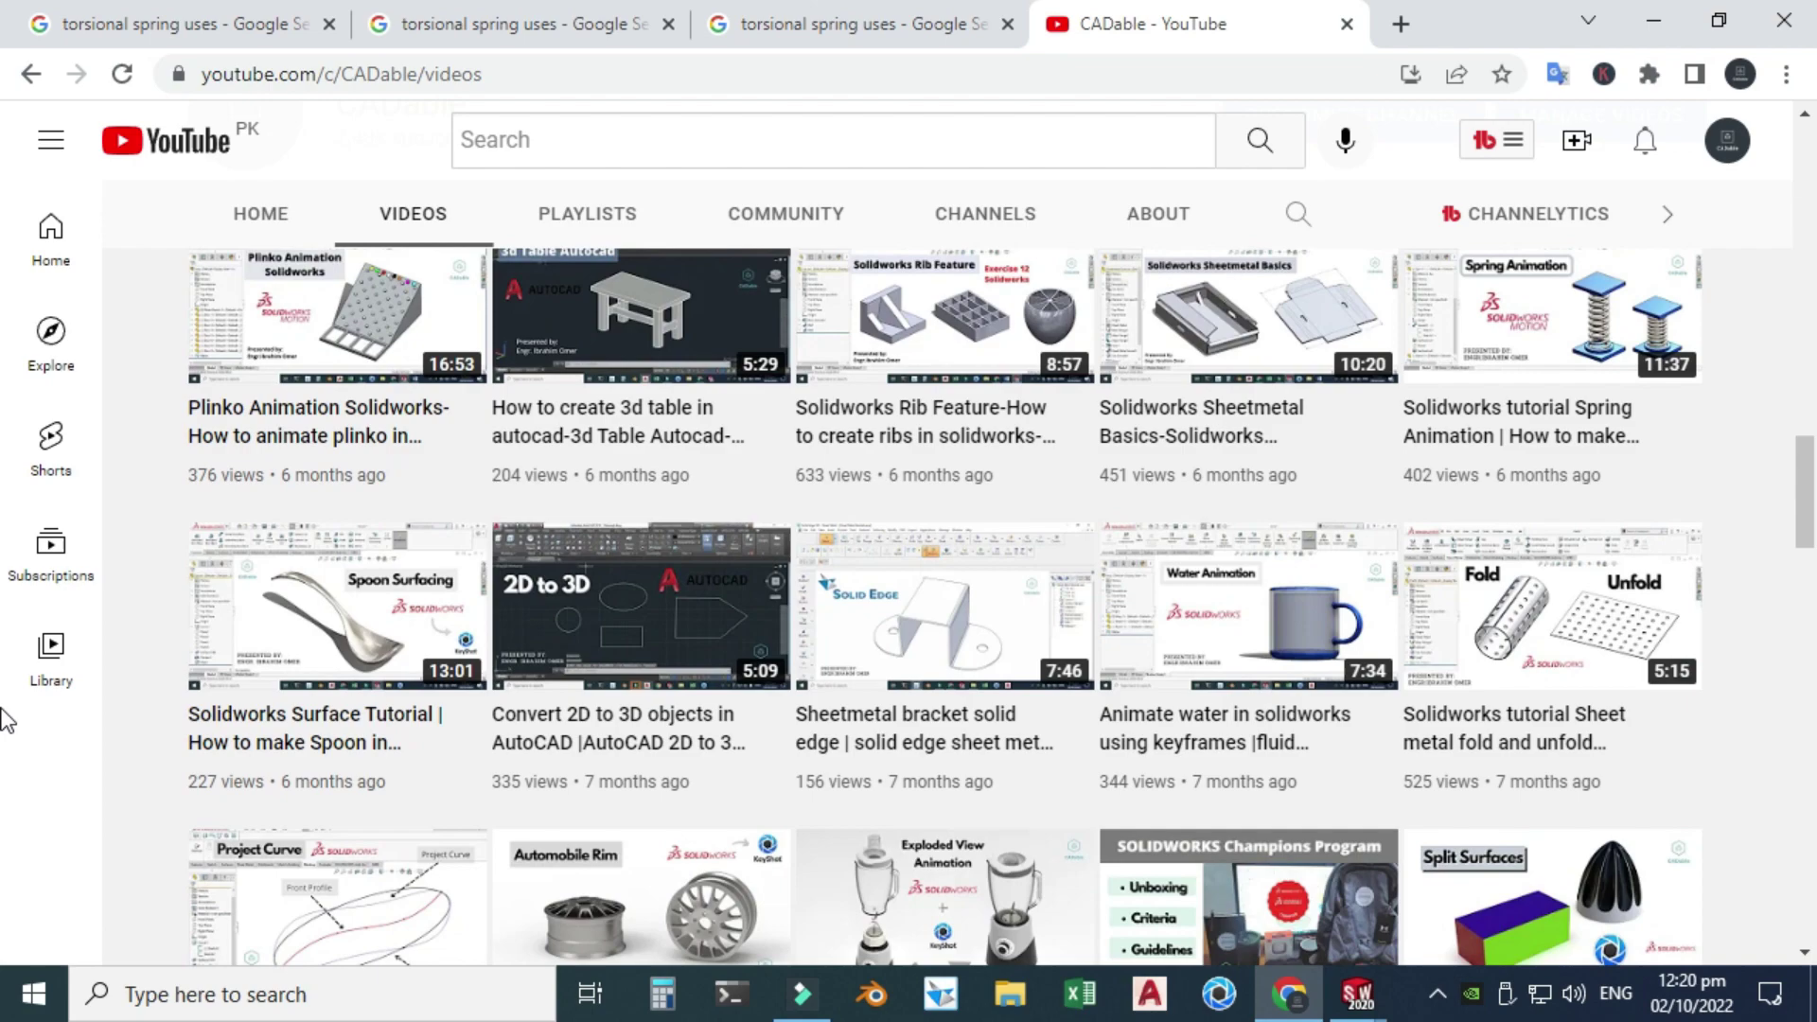
scroll(8, 721, "up", 20)
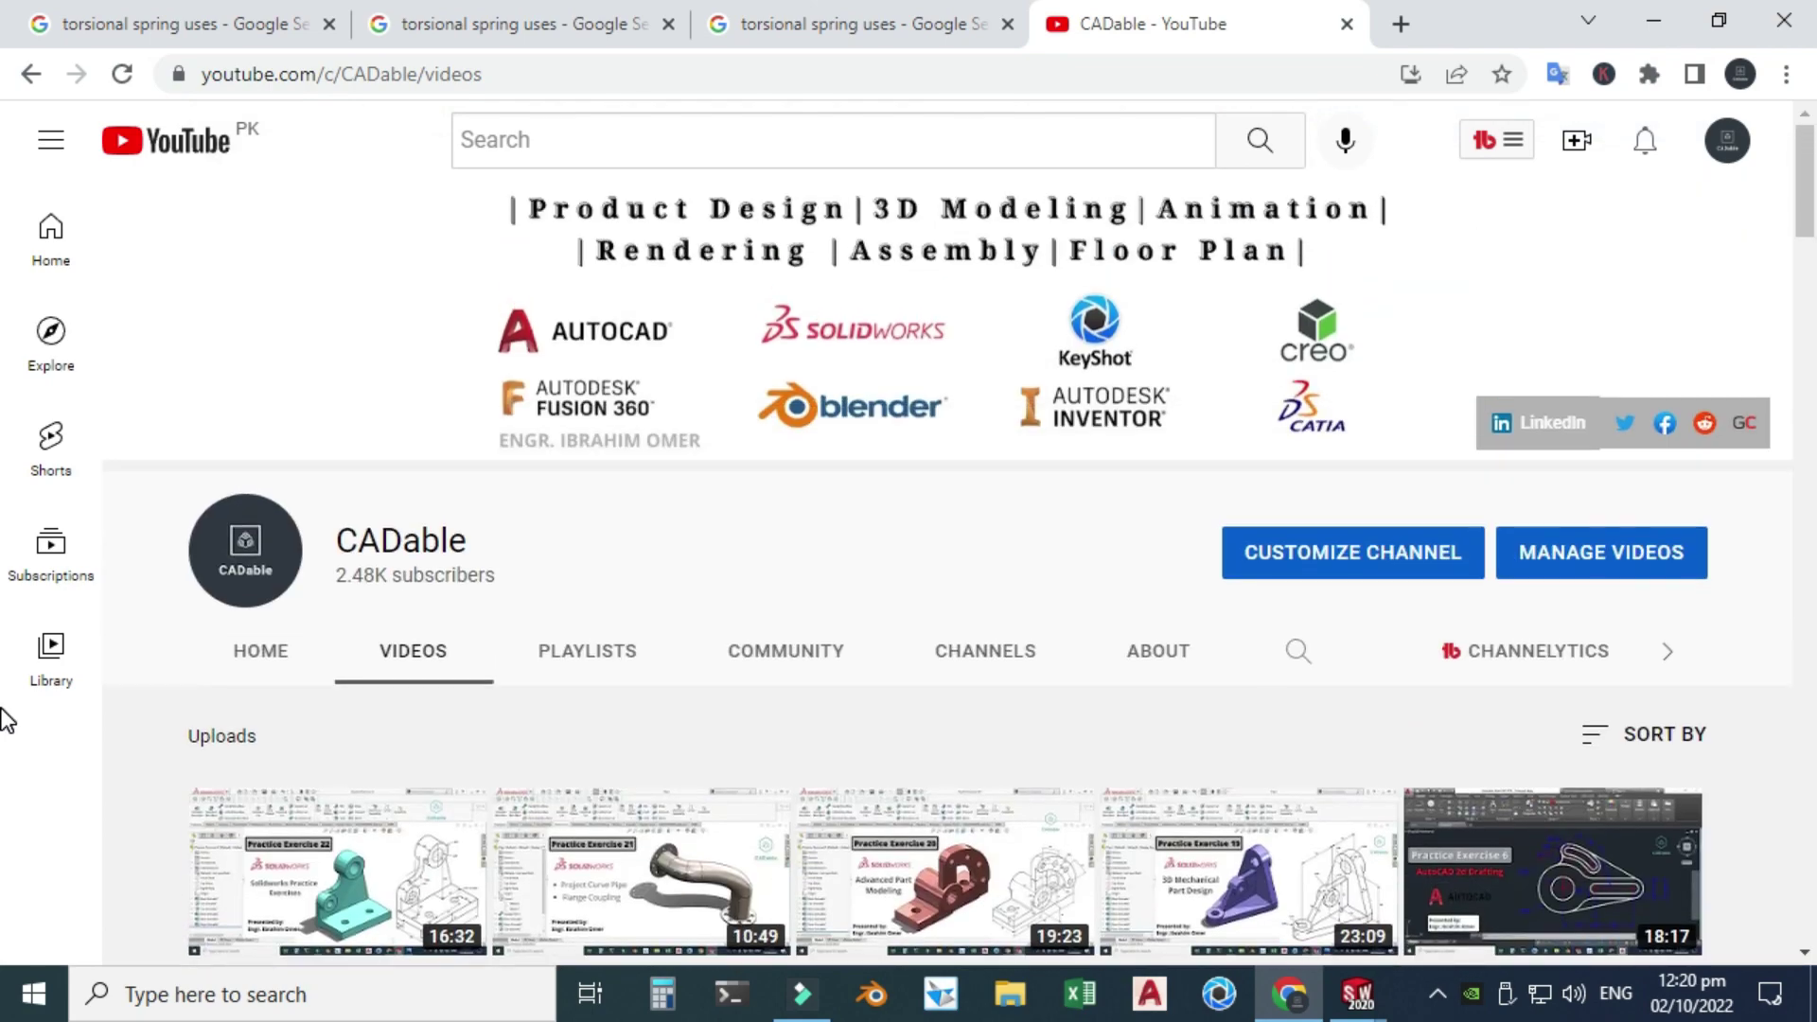
scroll(8, 721, "down", 7)
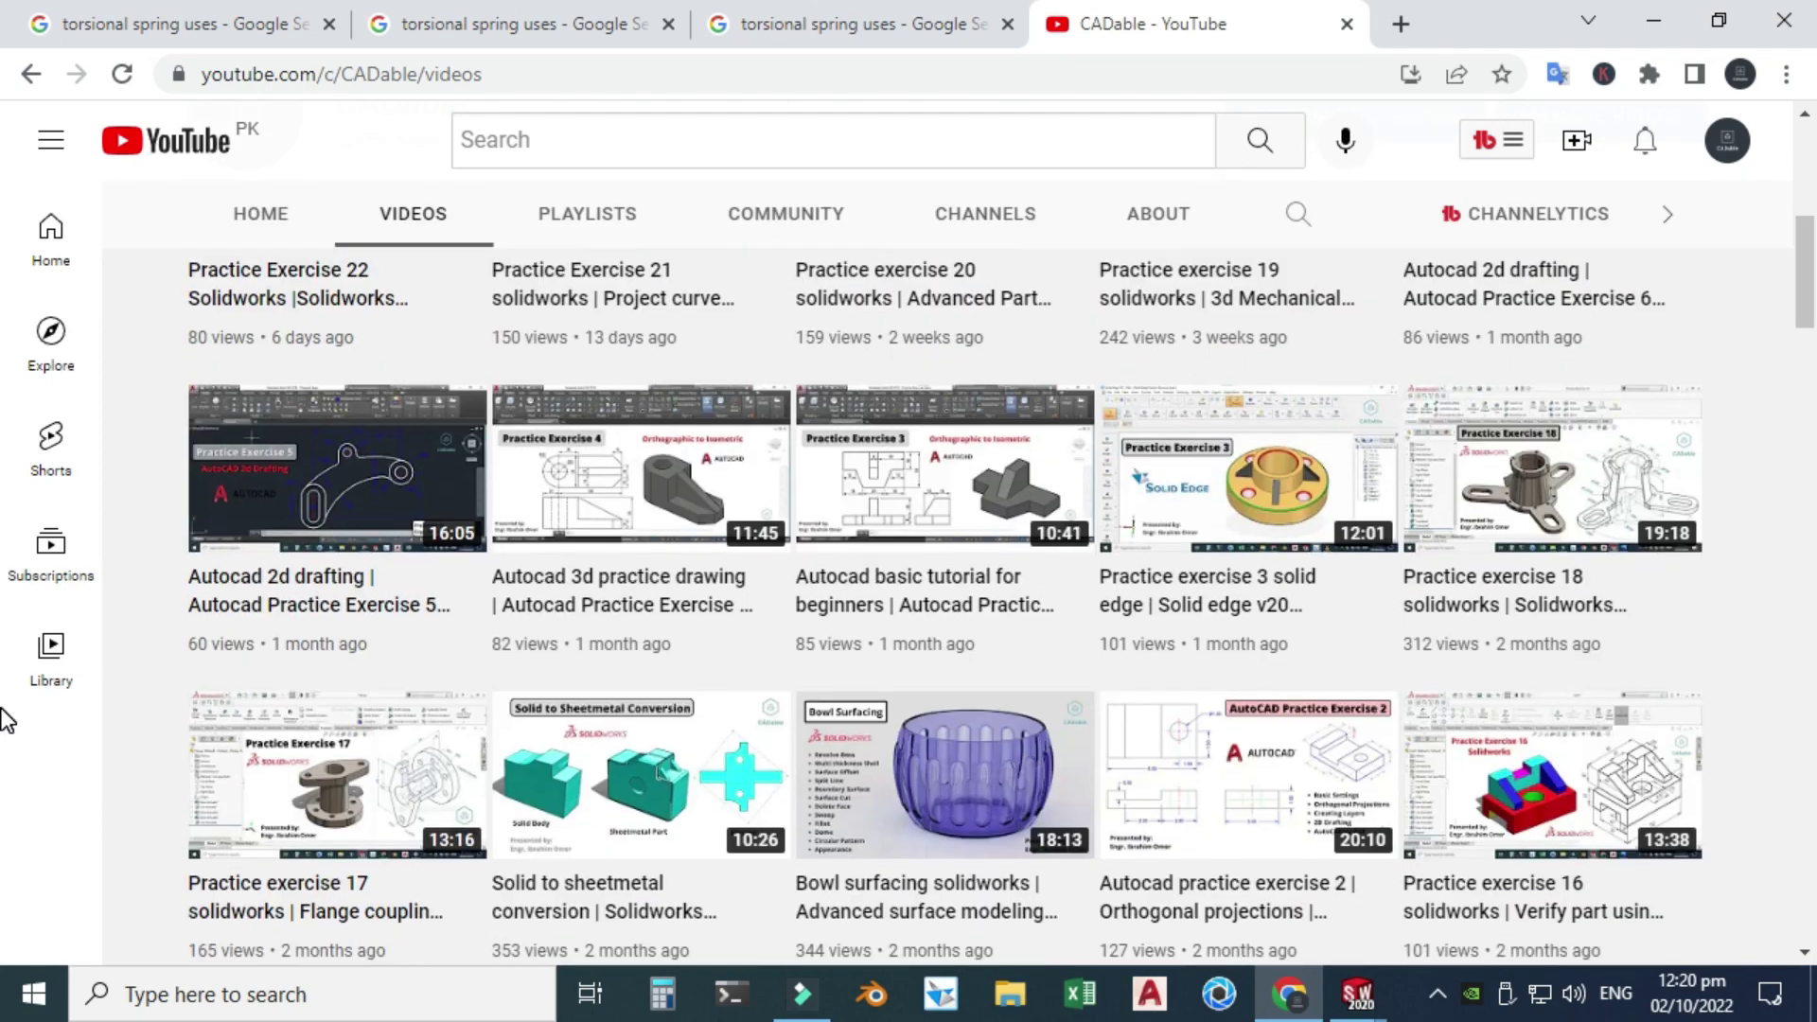